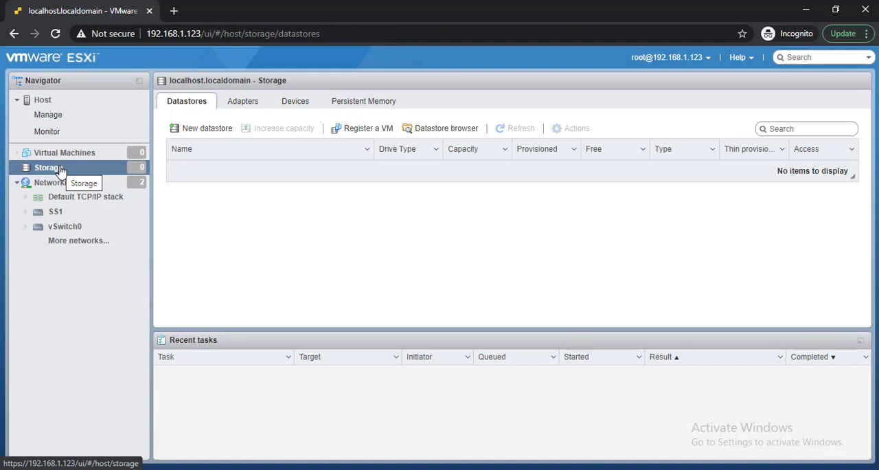
- Examine the ESXi host's storage devices, then return to its datastores list
left_click(297, 103)
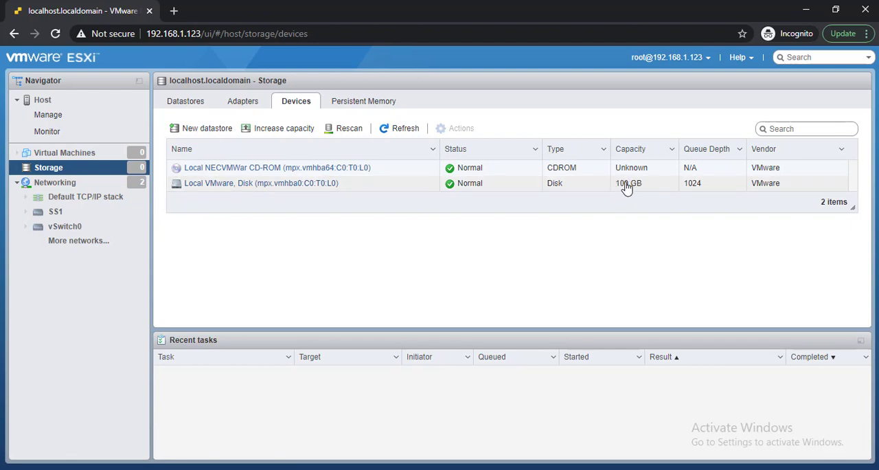
left_click(49, 174)
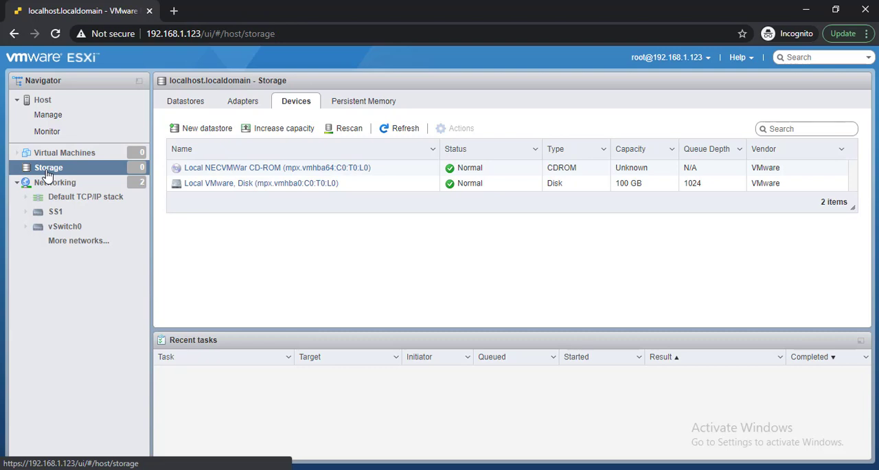
left_click(190, 109)
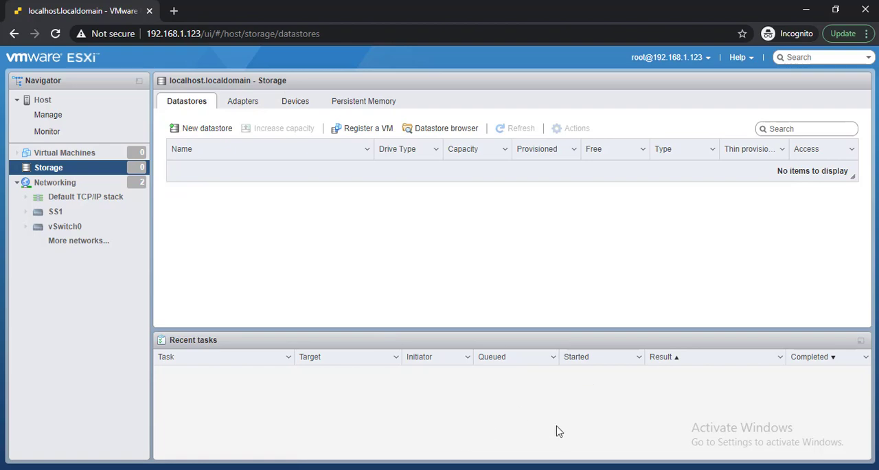
- Switch to VMware Workstation and open the virtual machine settings of VMware ESXi 7-3
left_click(552, 469)
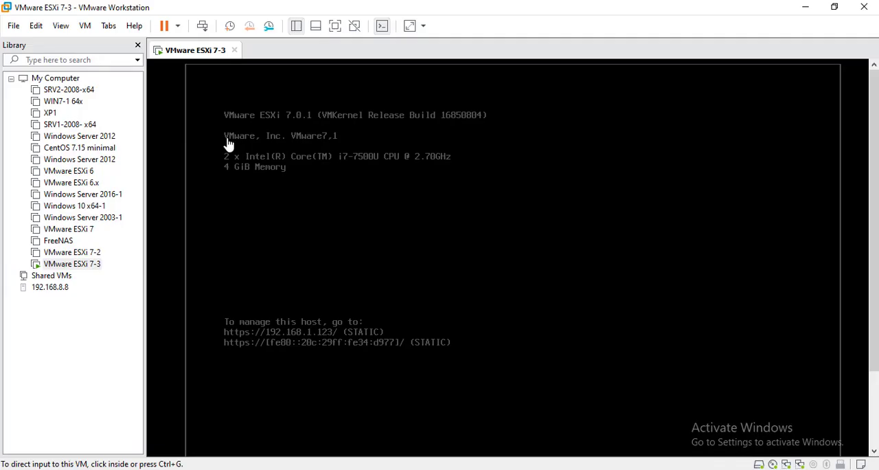
right_click(183, 54)
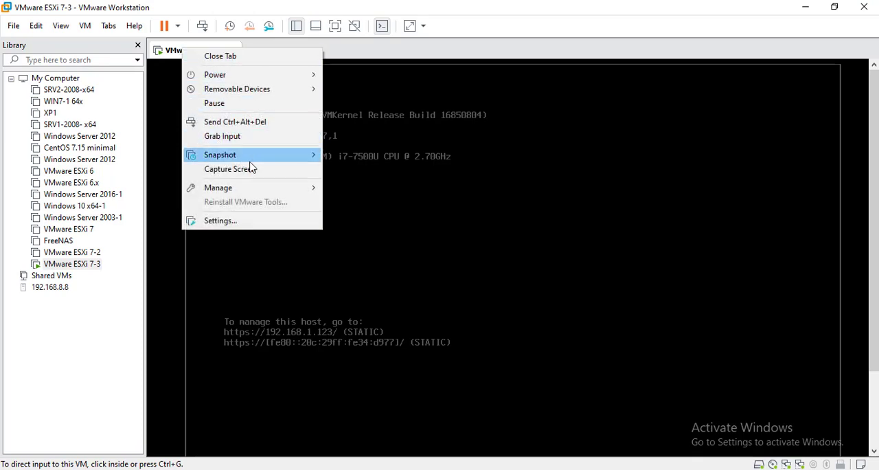
mouse_move(251, 160)
left_click(256, 226)
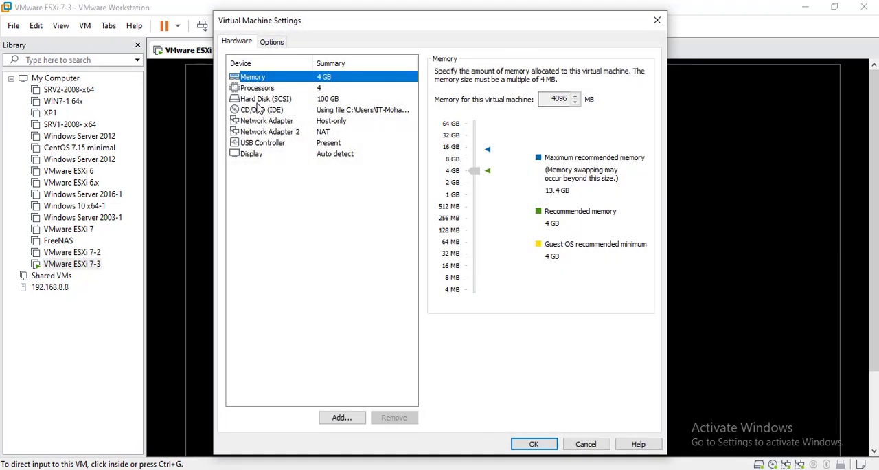
- Start adding a hard disk to the virtual machine, choosing SCSI type and a new virtual disk
left_click(343, 419)
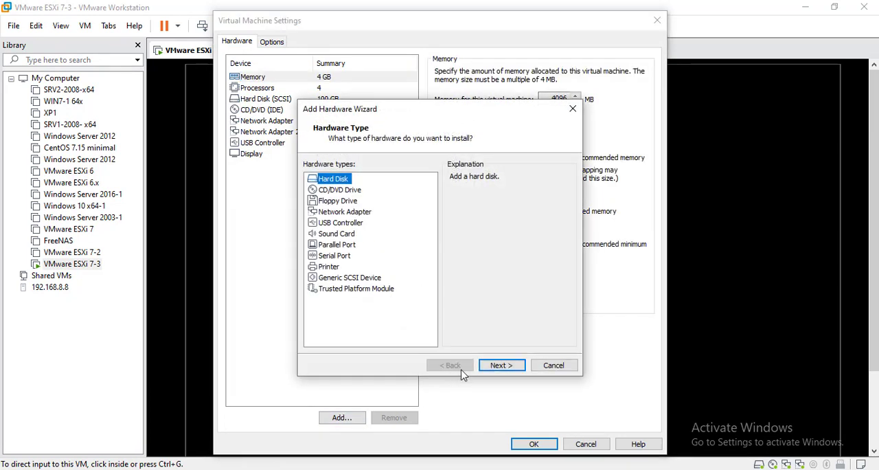
left_click(511, 367)
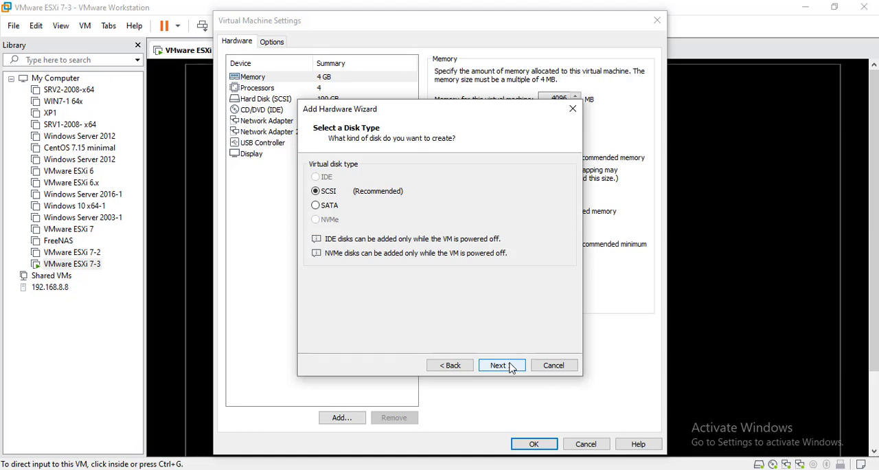
left_click(511, 366)
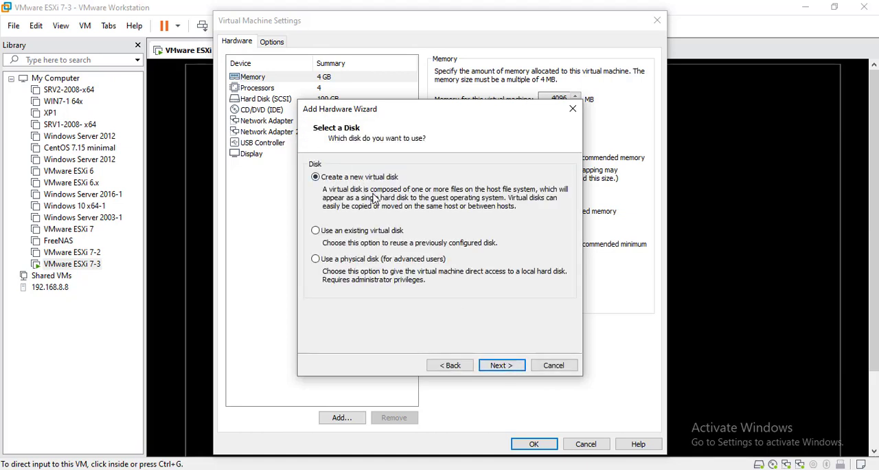
left_click(511, 370)
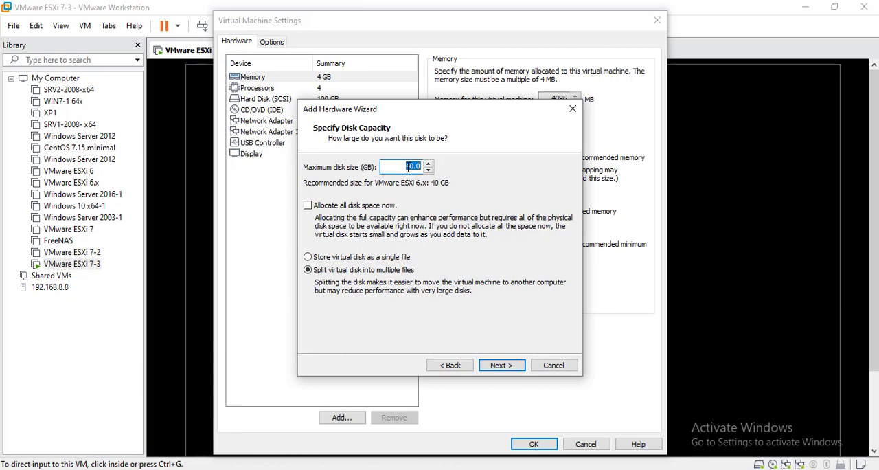
- Set the new disk's maximum size to 100 GB and store it as a single file
type("1")
left_click(328, 258)
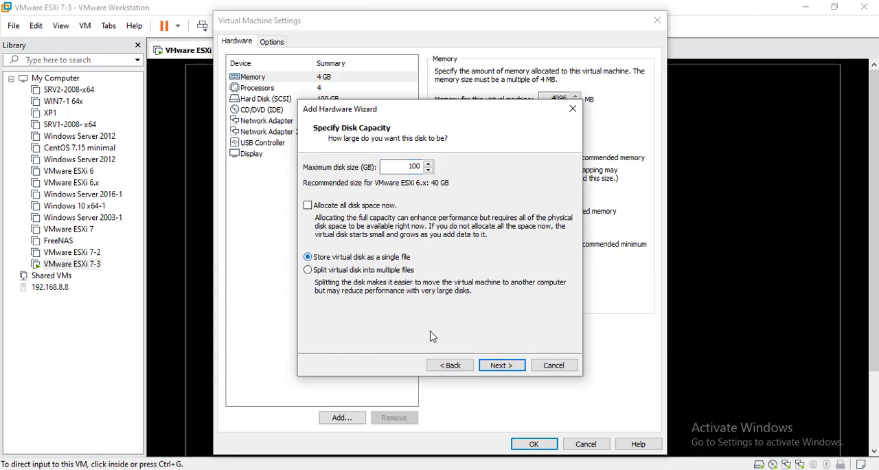
left_click(495, 365)
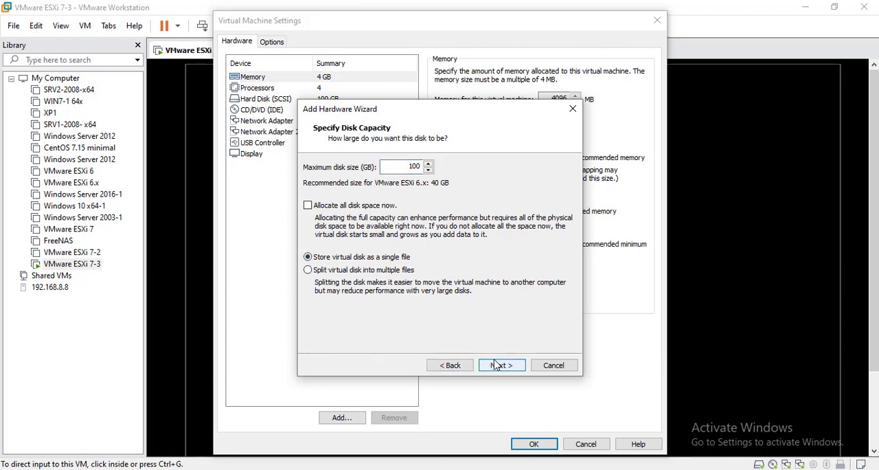
left_click(502, 366)
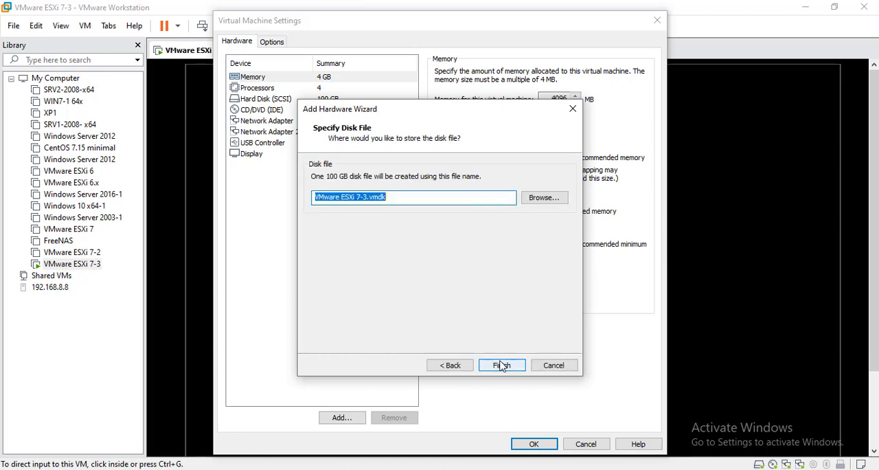
- Try to save the disk file as VMware ESXi 7-3HD.vmdk in E:\VMs\VMware ESXi 7-3, declining to replace the existing file
left_click(368, 198)
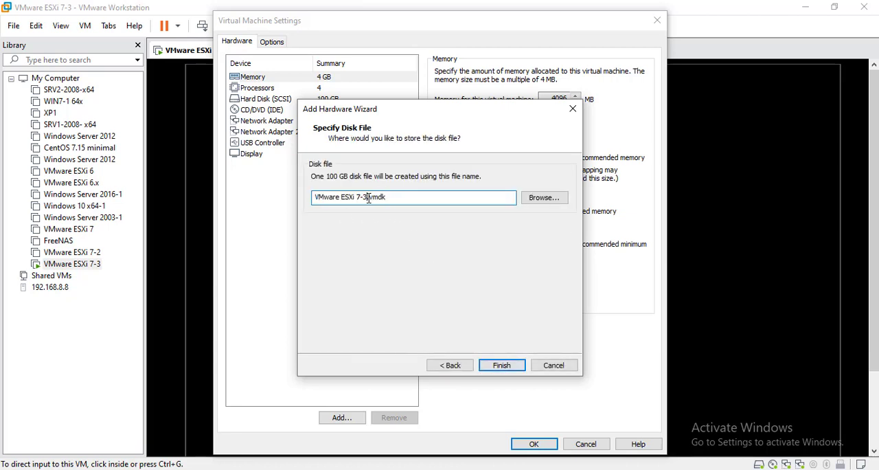
type("HD")
left_click(539, 205)
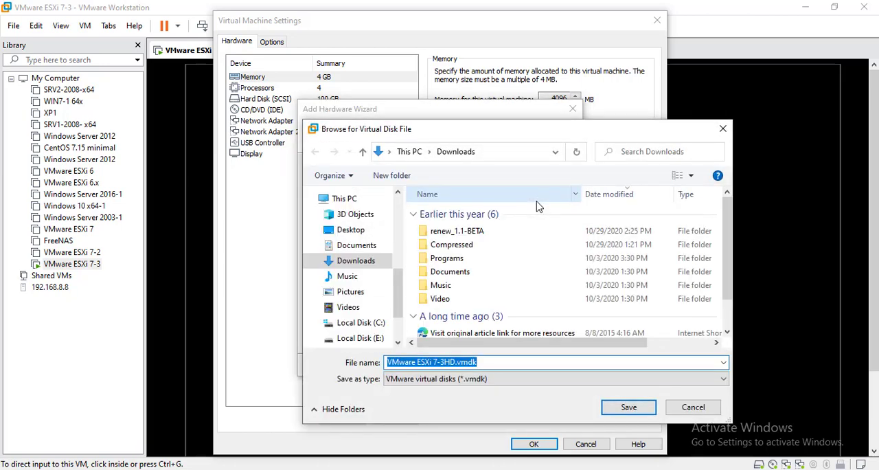
left_click(360, 338)
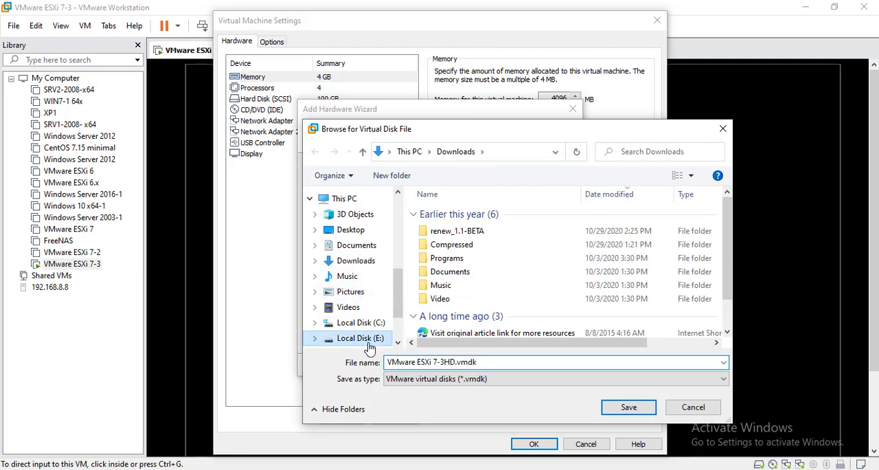
double_click(448, 294)
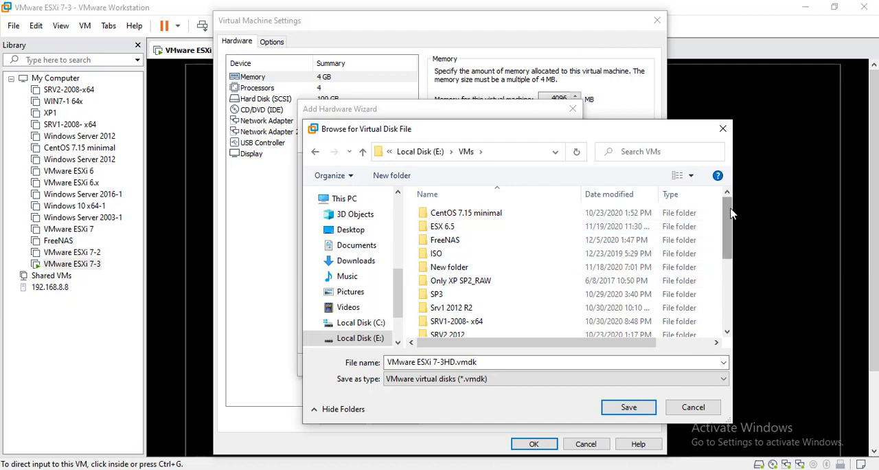
left_click_drag(726, 223, 731, 259)
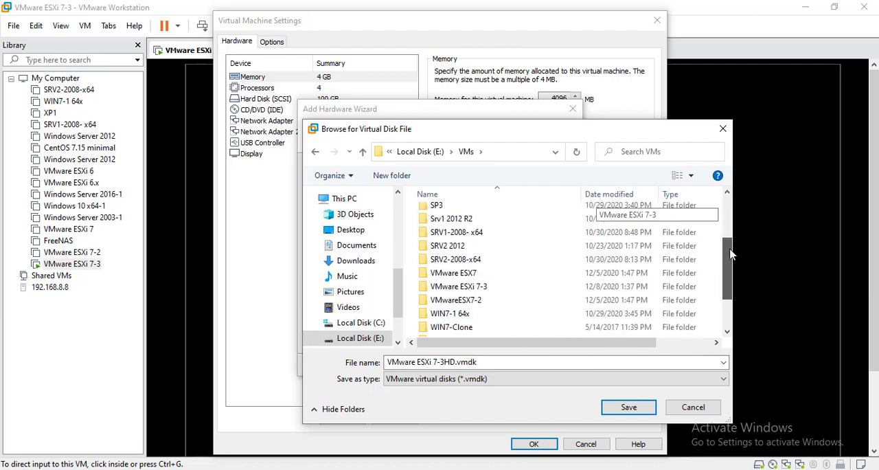
left_click(447, 288)
double_click(446, 290)
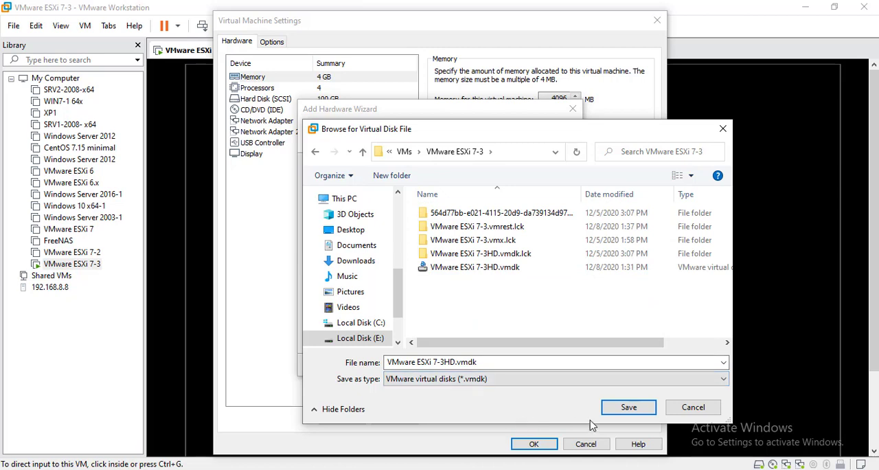
left_click(627, 408)
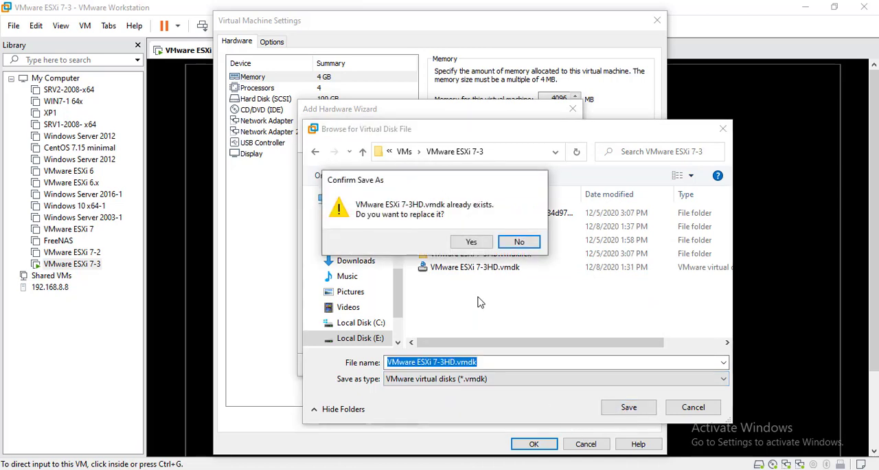
left_click(519, 243)
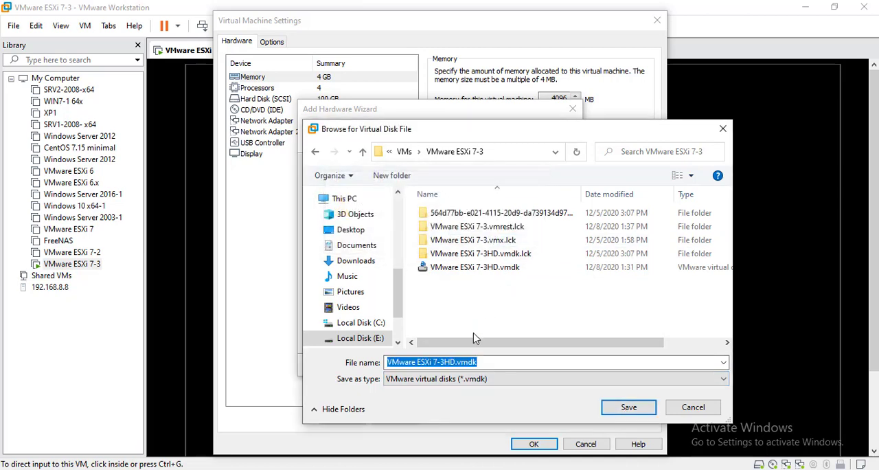
- Save the disk file as VMware ESXi 7-3HD-1.vmdk, finish adding the disk and apply the virtual machine settings
left_click(454, 362)
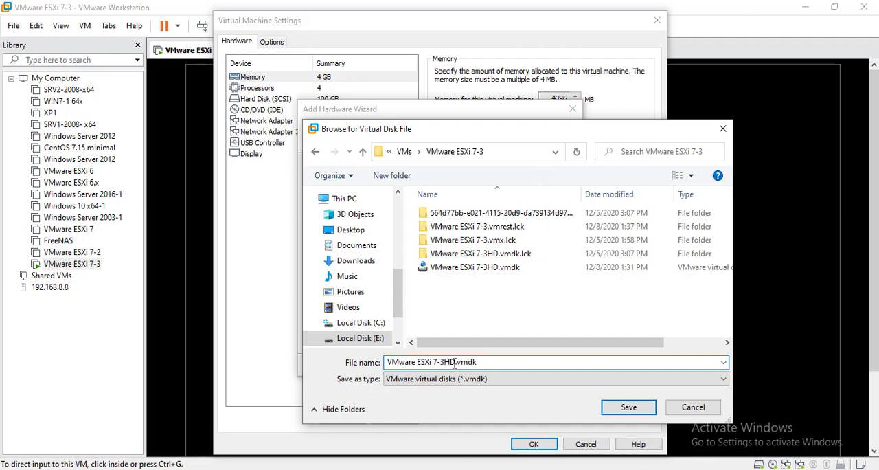
type("-1")
left_click(629, 407)
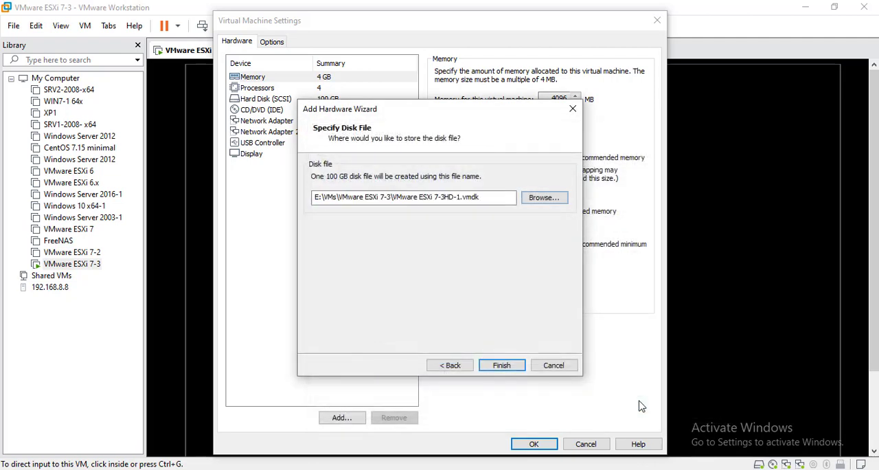
left_click(510, 364)
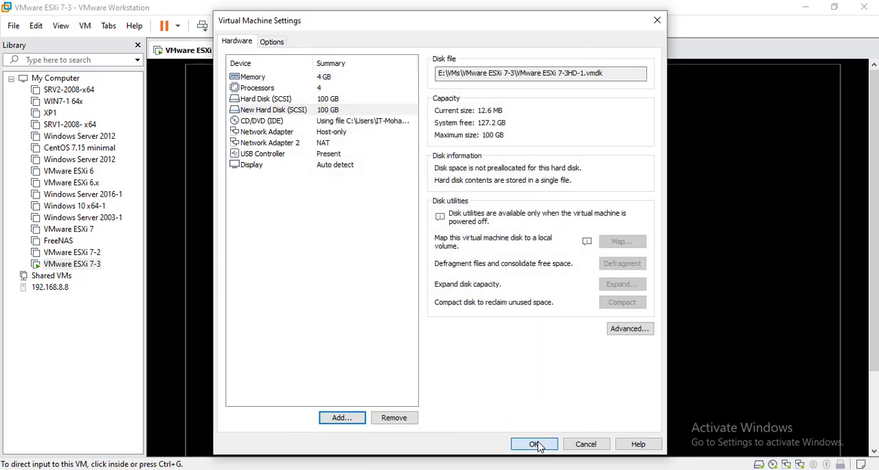
left_click(536, 444)
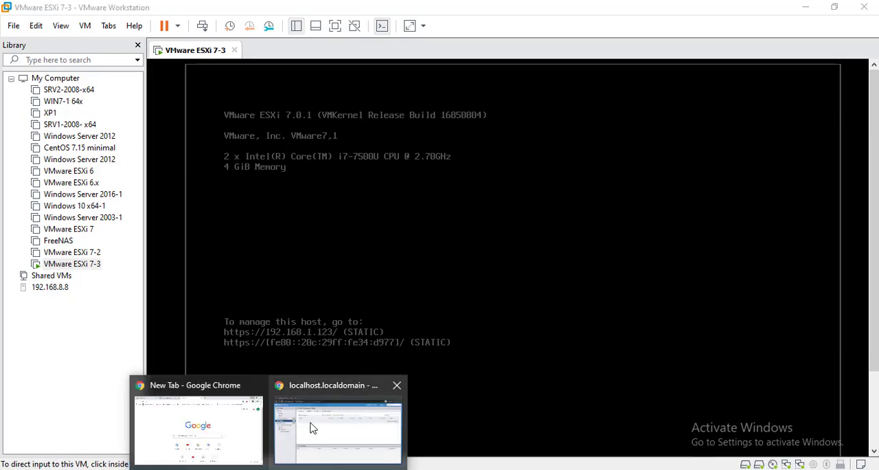
- Switch to the ESXi web client in Chrome and refresh the storage devices list to check for the new disk
left_click(312, 427)
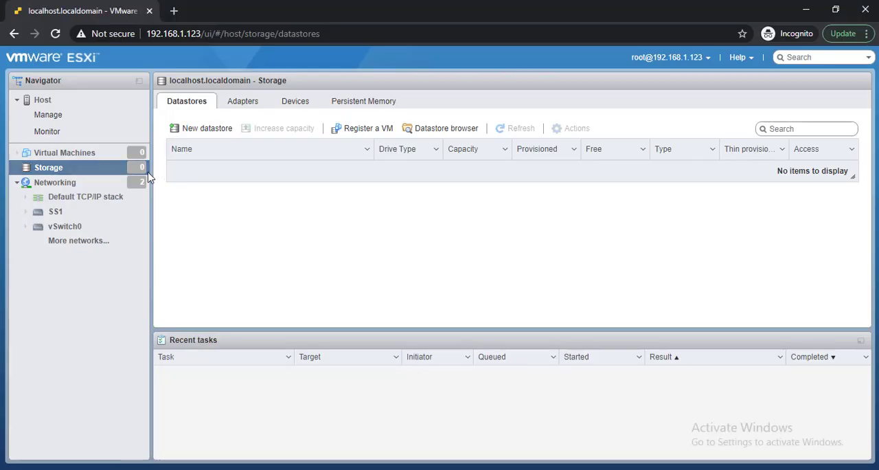
left_click(305, 103)
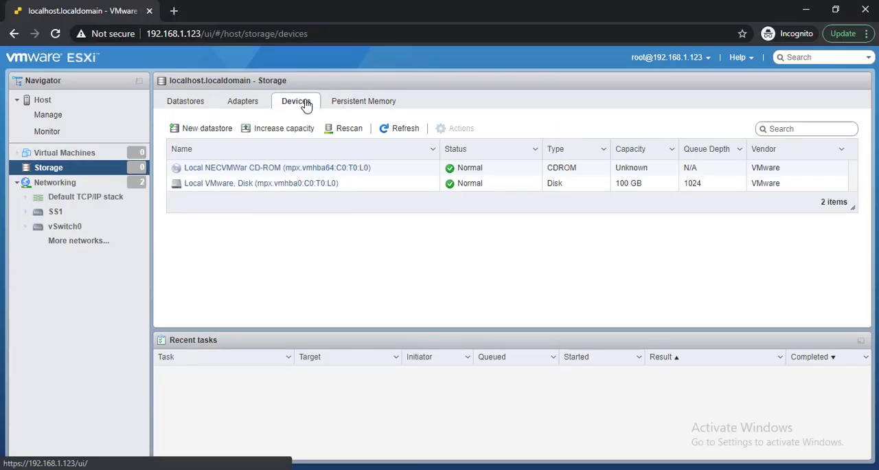
left_click(408, 131)
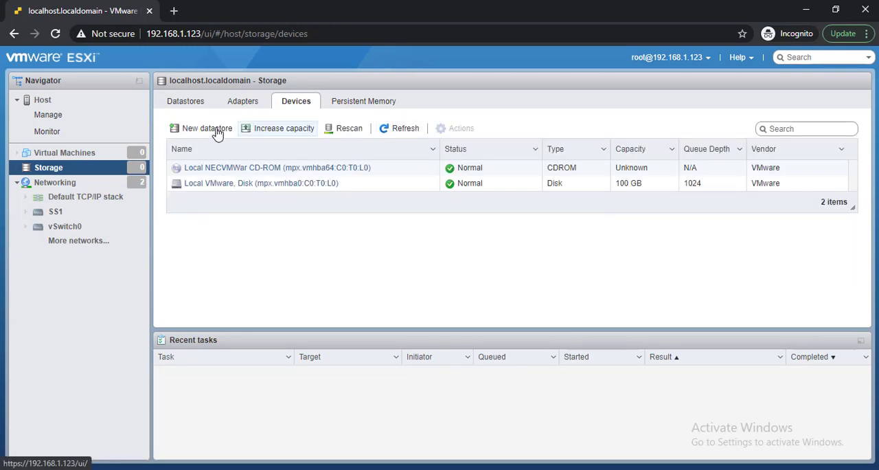
- Reboot the ESXi host and watch its console in VMware Workstation until it has restarted
left_click(86, 100)
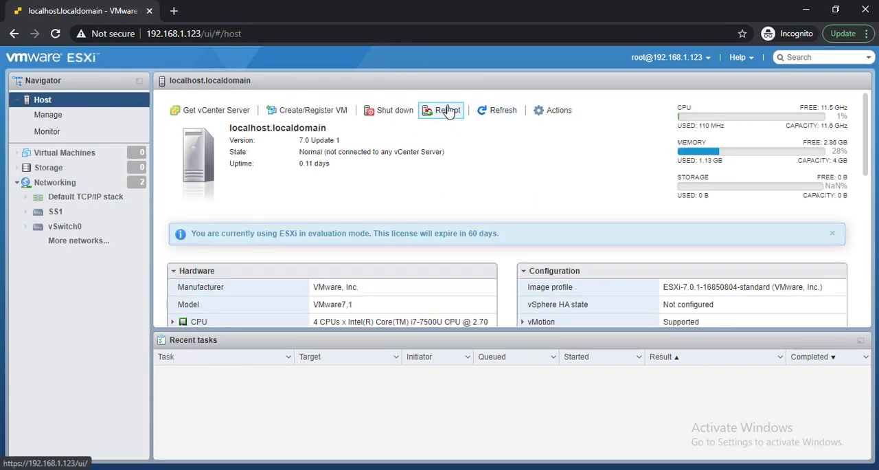
left_click(447, 111)
left_click(525, 326)
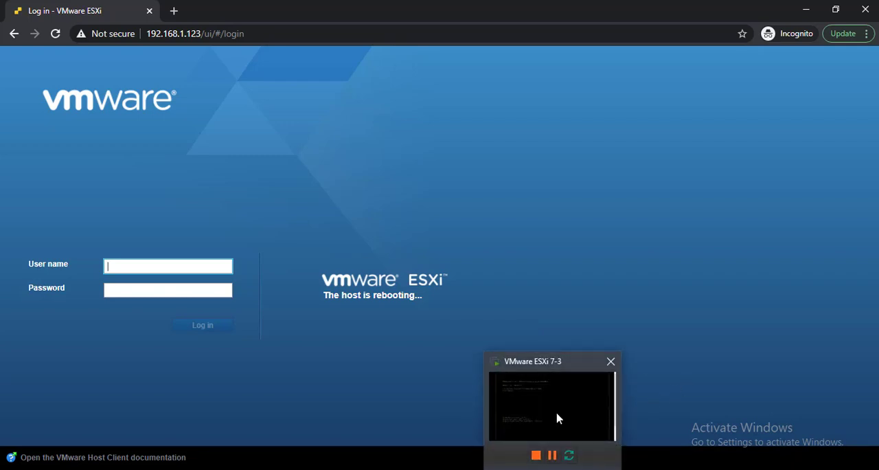
left_click(559, 416)
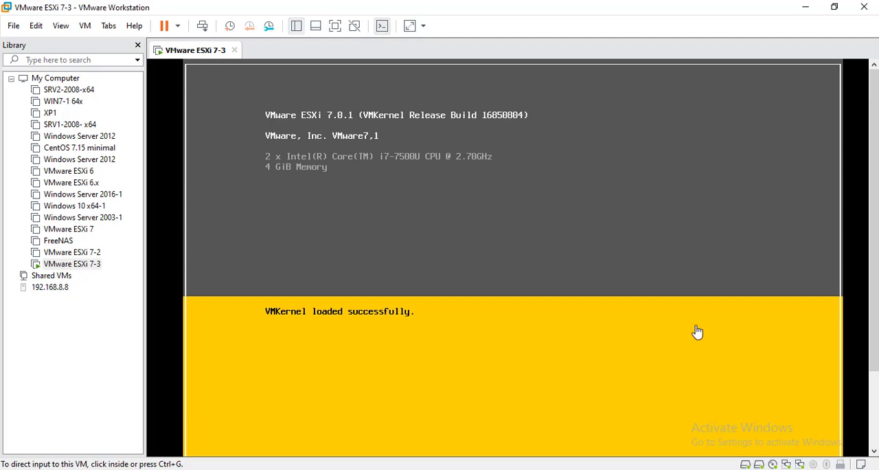
left_click_drag(874, 206, 874, 282)
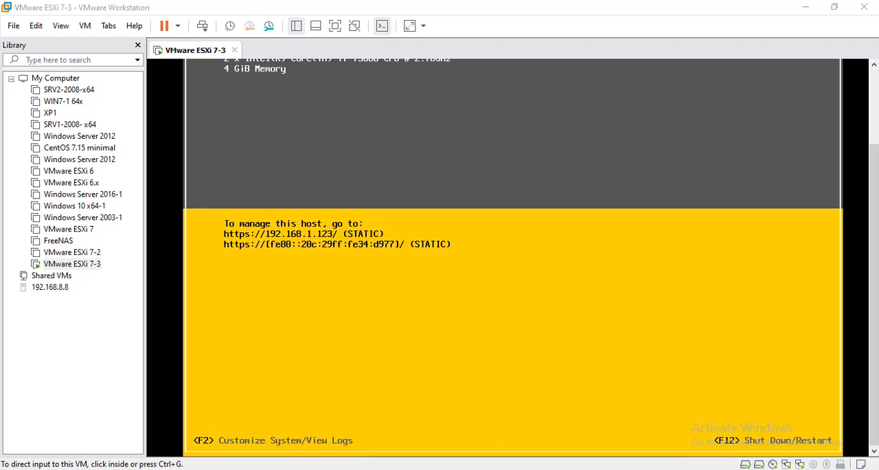
- Switch to the ESXi web client in Chrome and log in as root with the account password
left_click(339, 424)
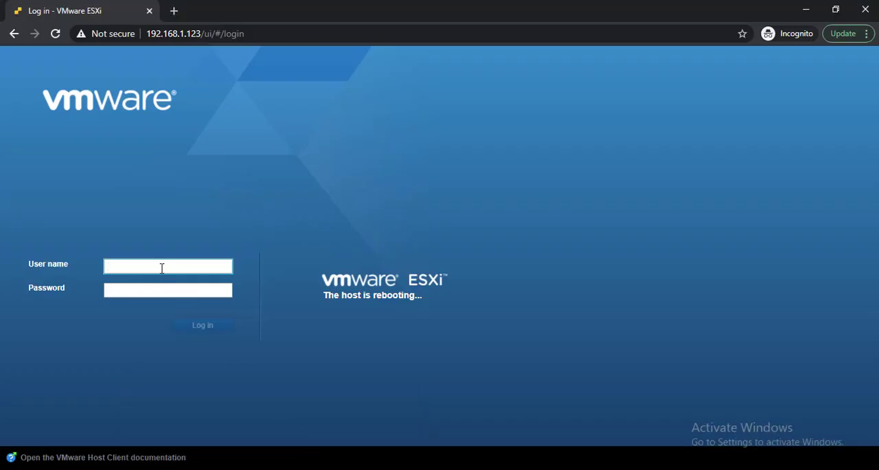
left_click(161, 268)
type("root")
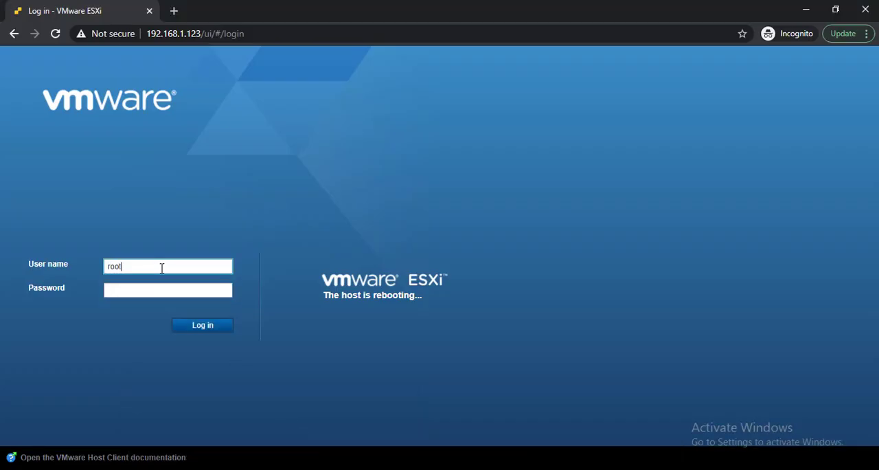
key("Tab")
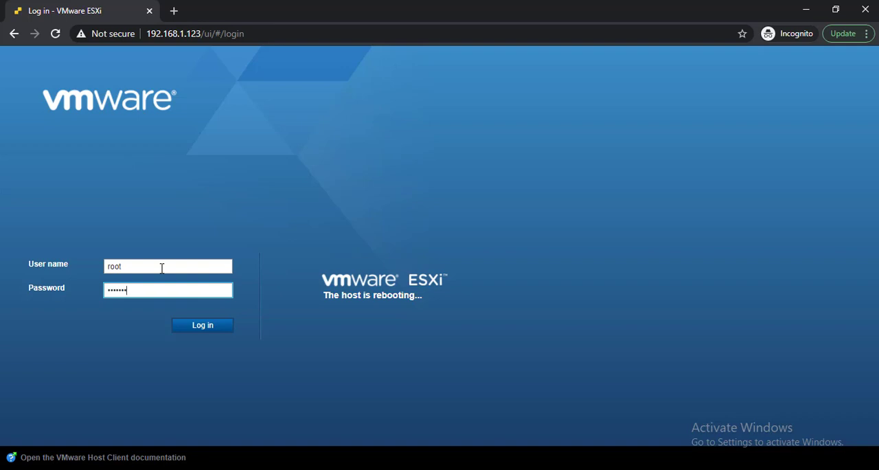
key("Return")
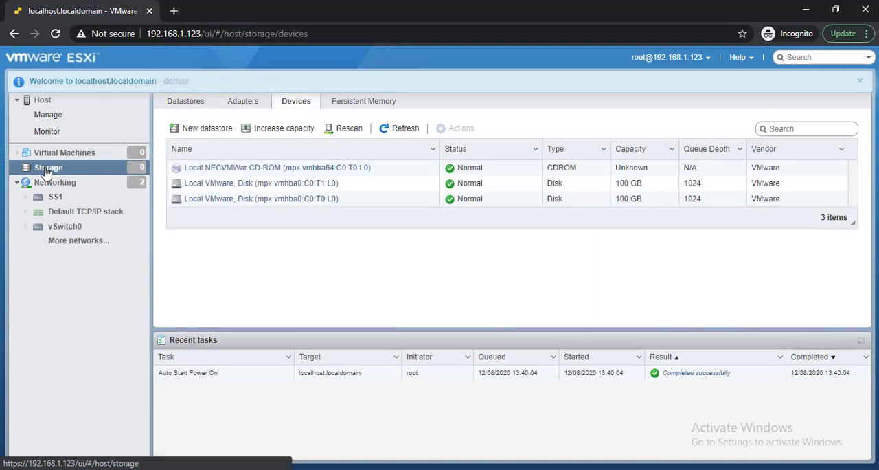
- Check the host's storage datastores and devices lists for the newly added 100 GB disk
left_click(52, 169)
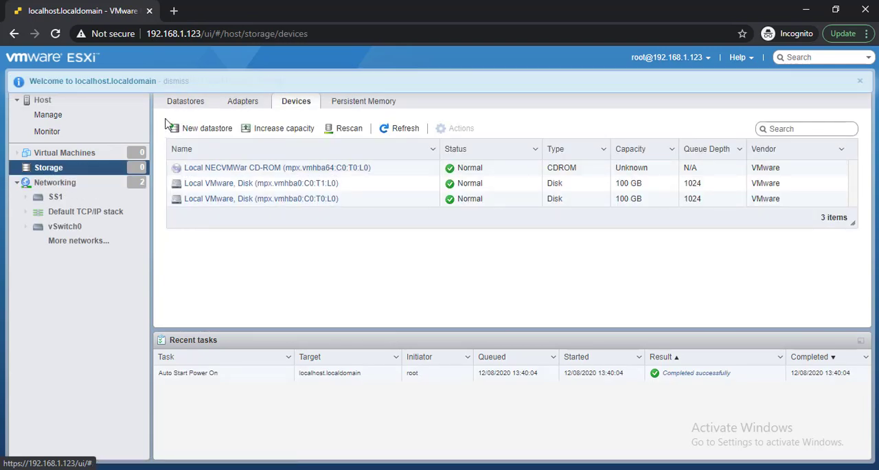
left_click(186, 103)
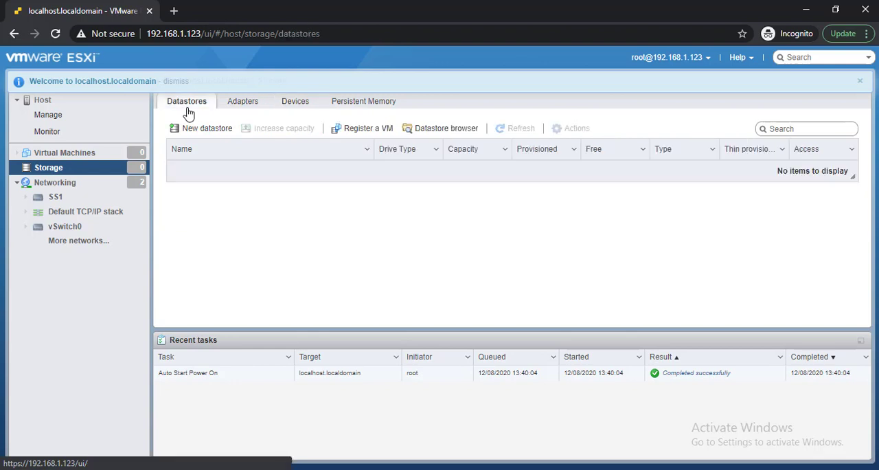
left_click(298, 101)
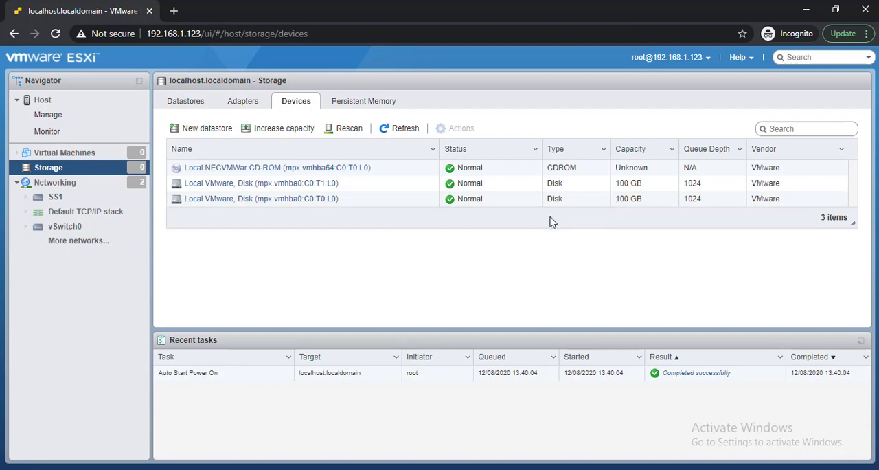
- Start a new VMFS datastore named LODS100GB on the unclaimed local VMware disk mpx.vmhba0:C0:T1:L0
left_click(196, 103)
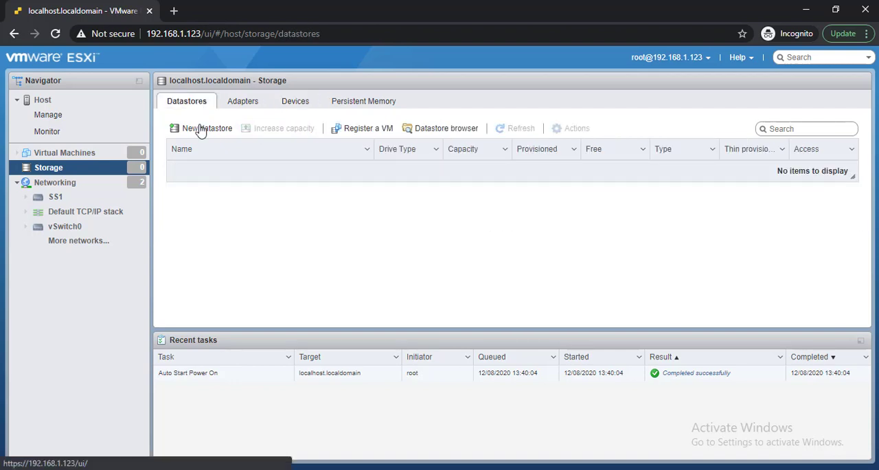
left_click(200, 129)
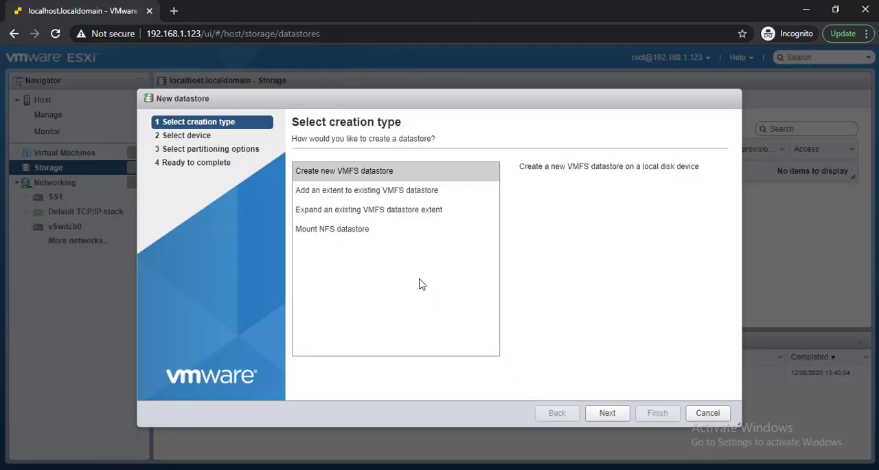
left_click(608, 413)
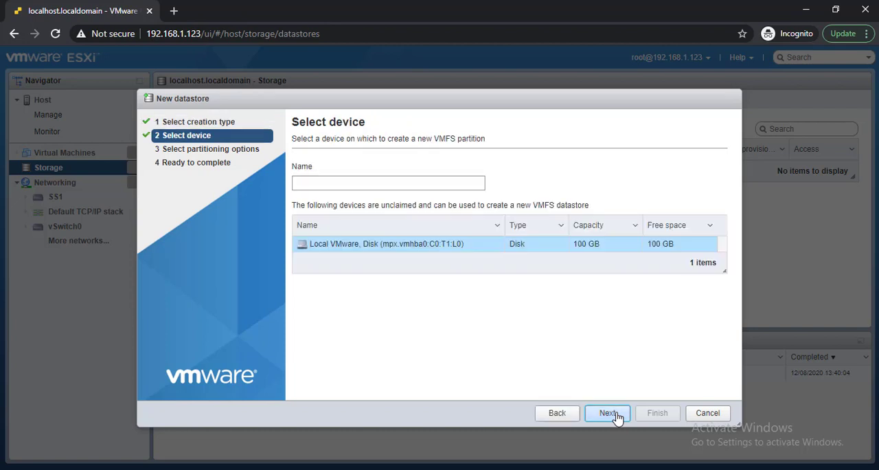
left_click(361, 183)
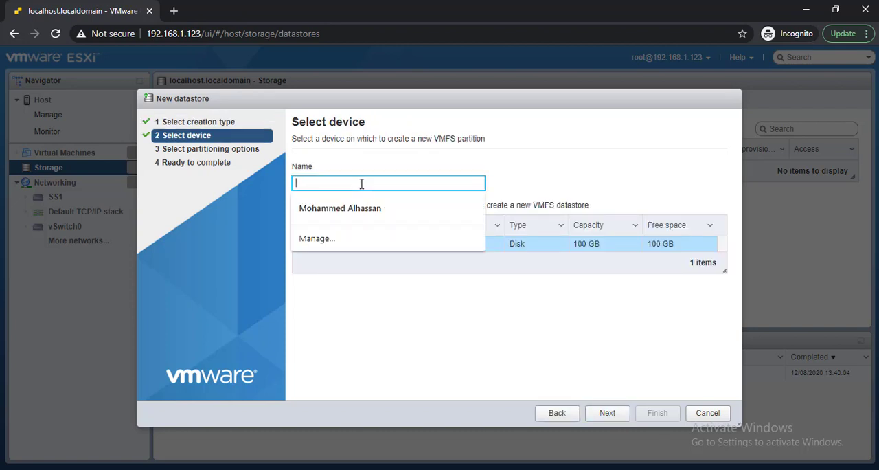
type("LODS")
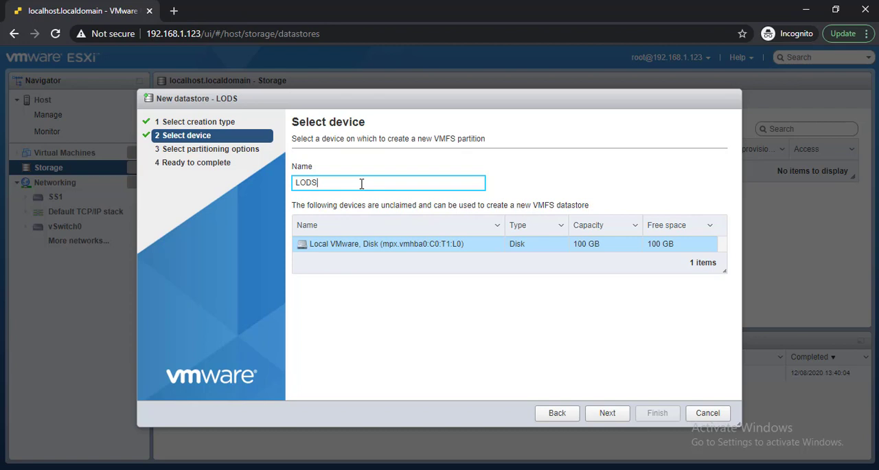
type("100GB")
left_click(597, 413)
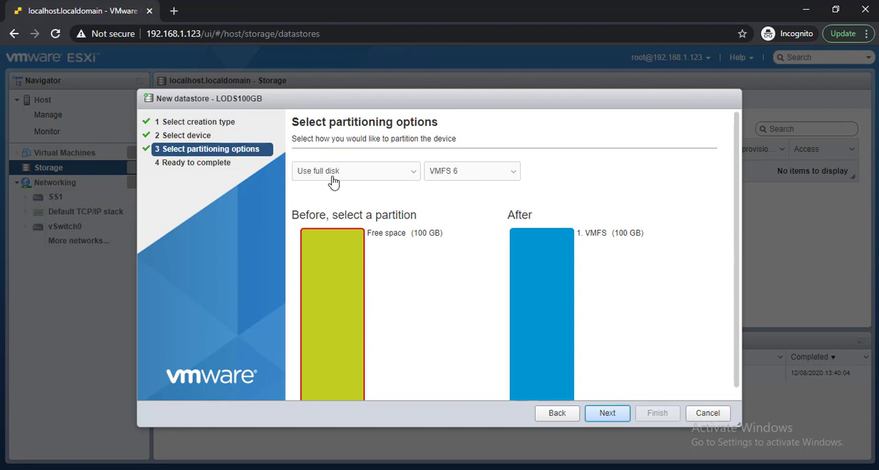
- Partition the full disk as VMFS 6 and finish creating the datastore, agreeing to erase the disk's contents
left_click(609, 414)
left_click(656, 415)
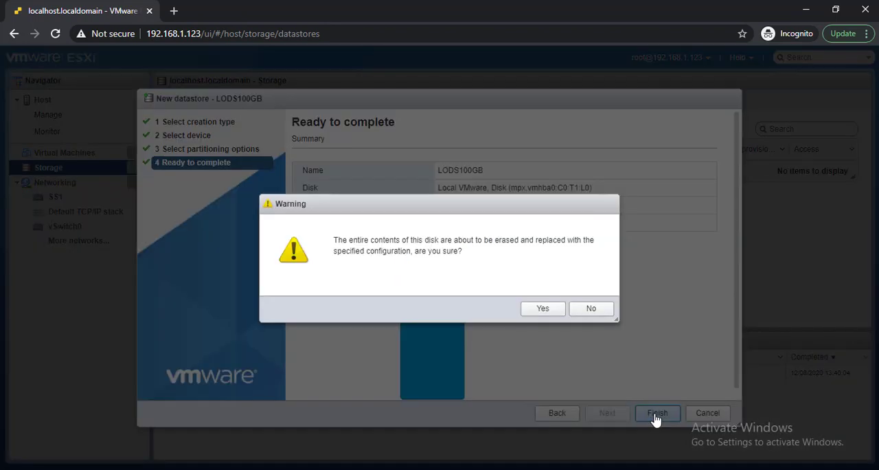
left_click(542, 309)
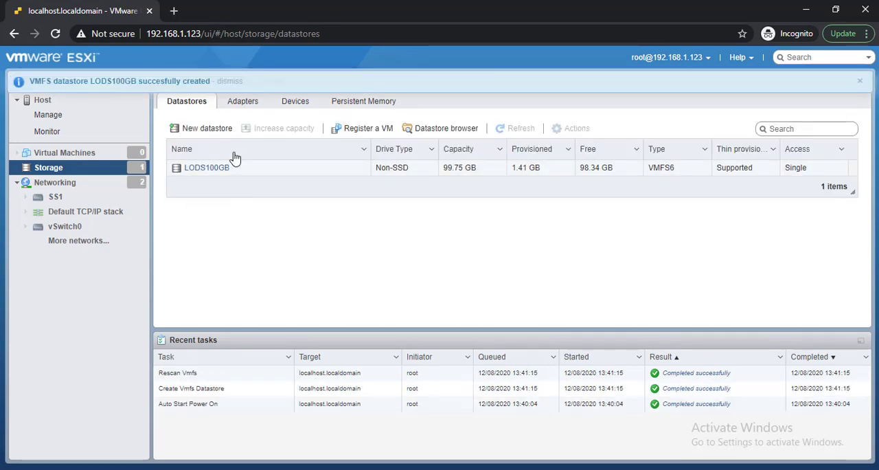
- Examine the LODS100GB datastore's details, file browser and upload option without uploading anything, and return to the datastores list
left_click(198, 169)
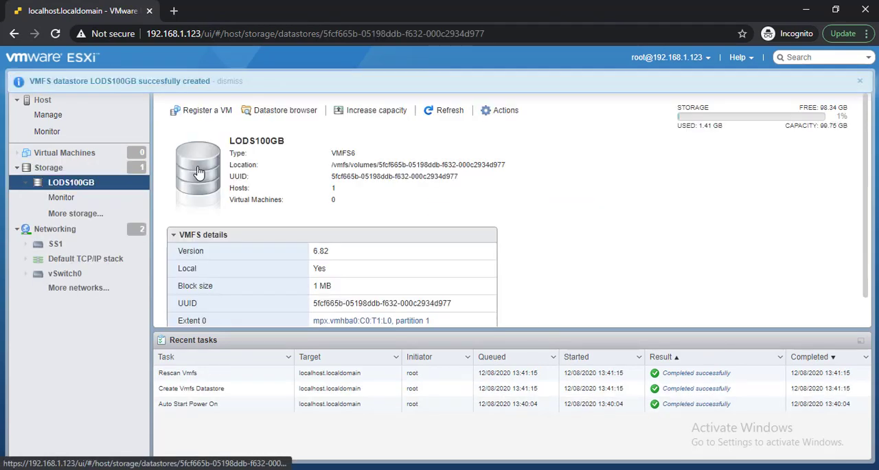
left_click(285, 114)
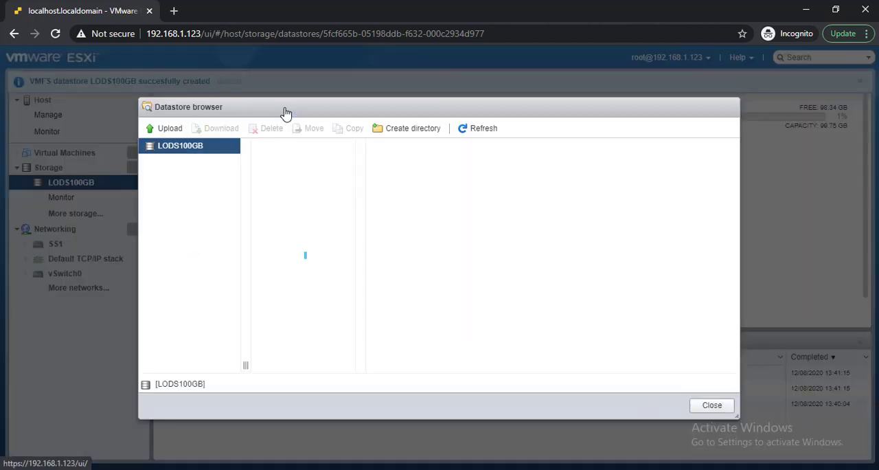
left_click(168, 129)
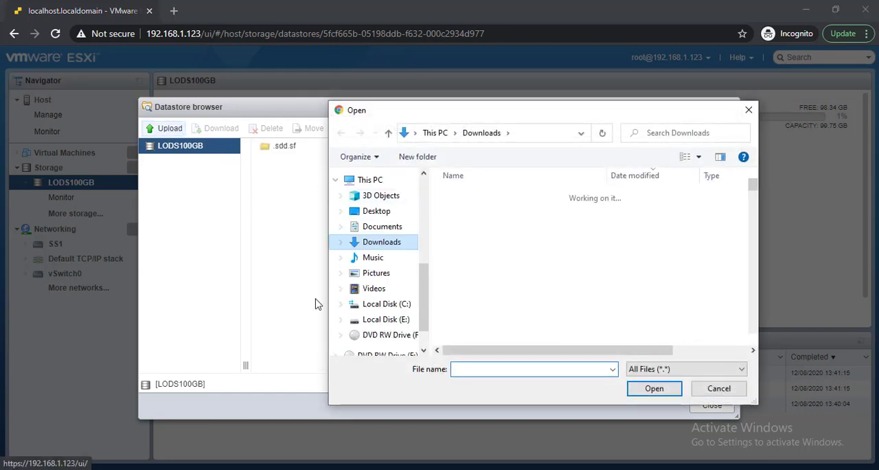
left_click(718, 388)
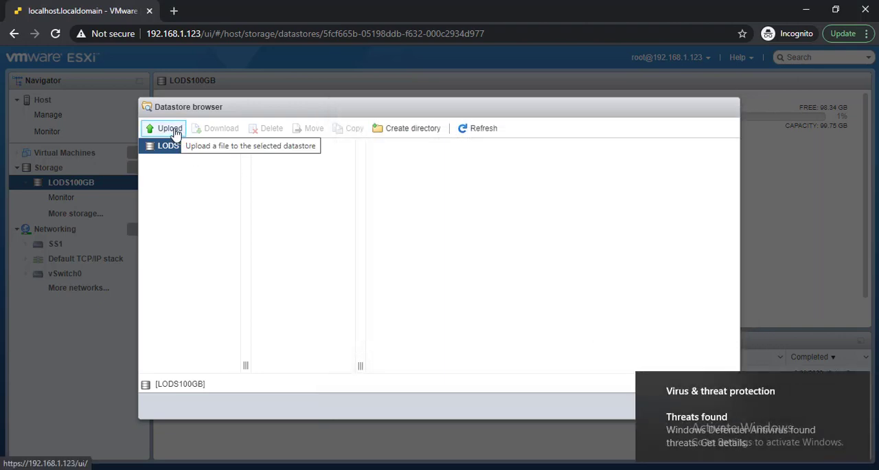
left_click(856, 384)
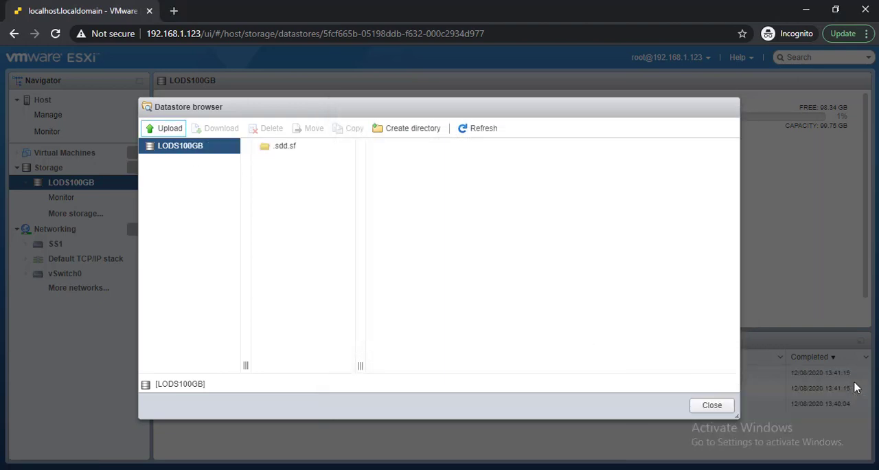
left_click(711, 405)
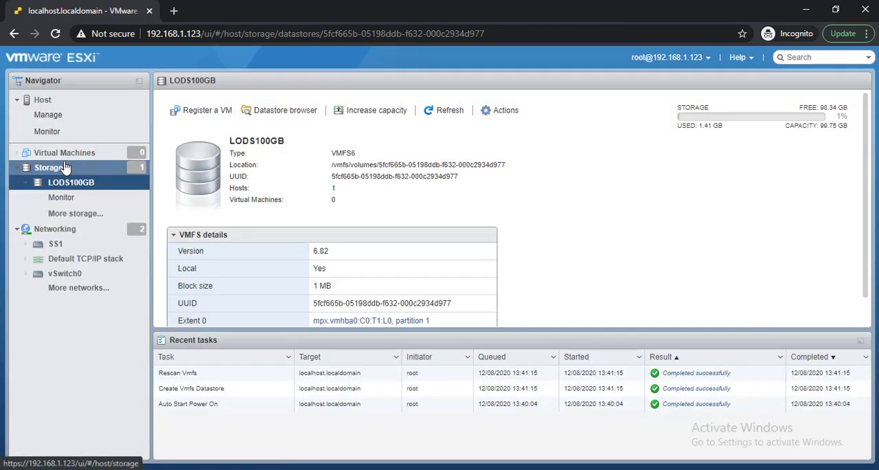
left_click(66, 167)
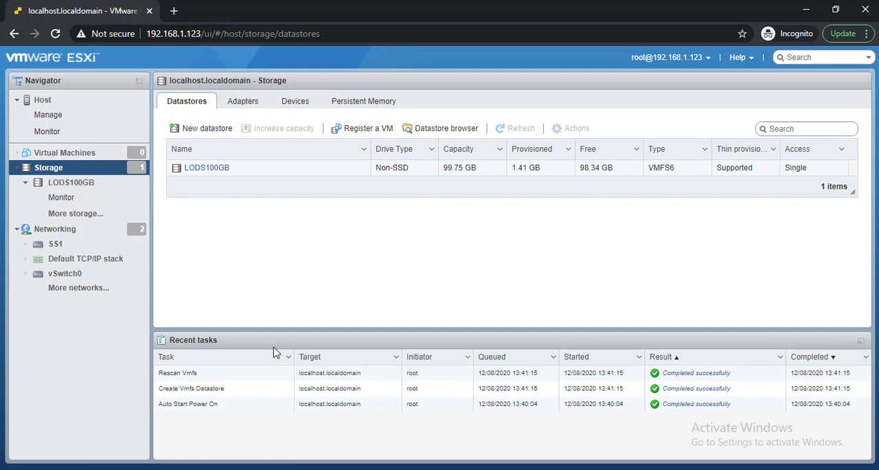
- Review the datastore types diagram on slide 4 in PowerPoint, return to Chrome and open a new tab
left_click(507, 469)
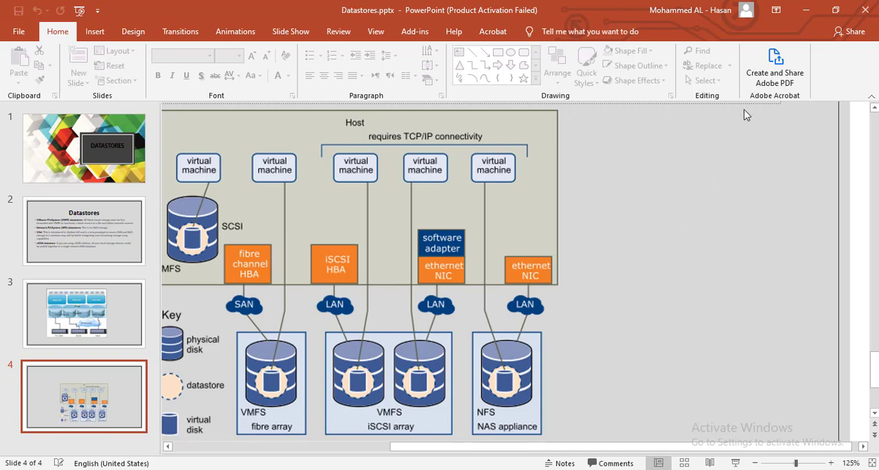
left_click(805, 12)
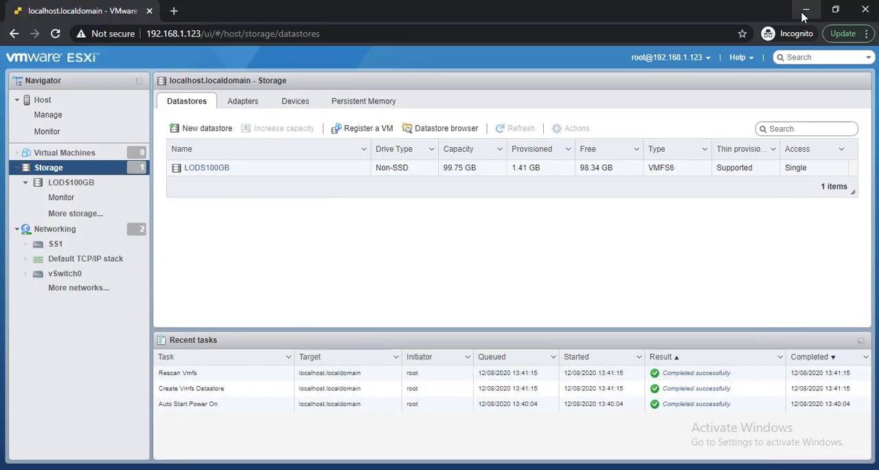
left_click(323, 428)
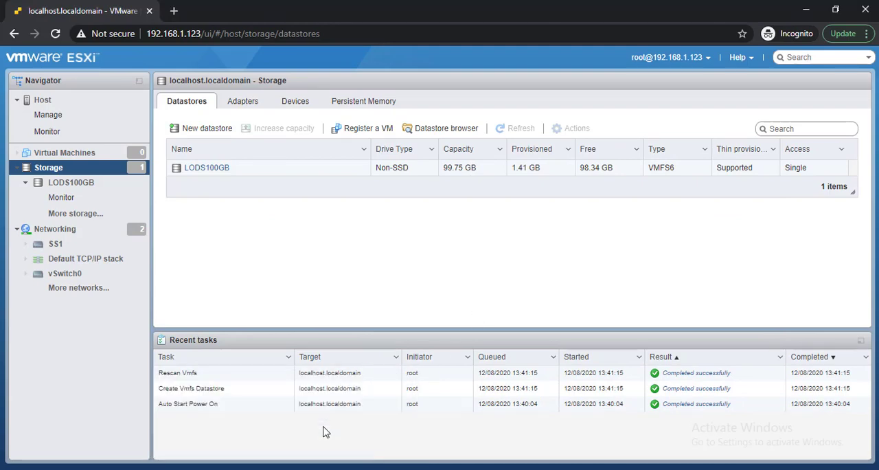
left_click(174, 11)
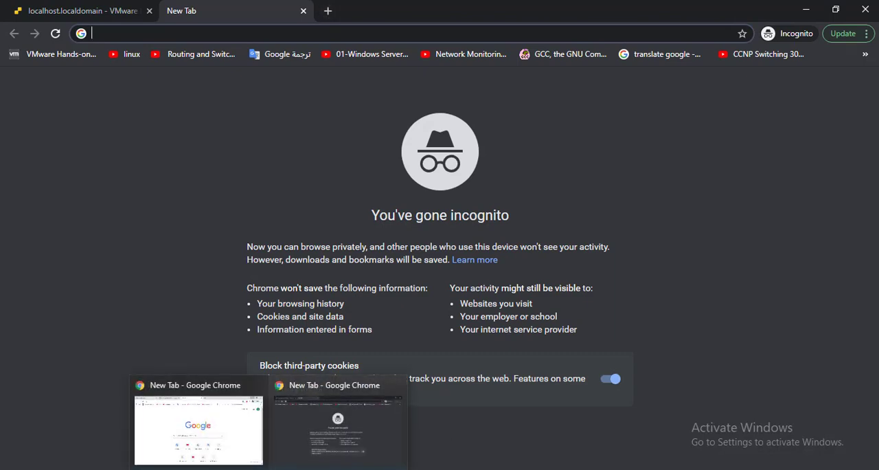
- Switch to VMware Workstation and start a new virtual machine with Workstation 15.x hardware compatibility
left_click(525, 405)
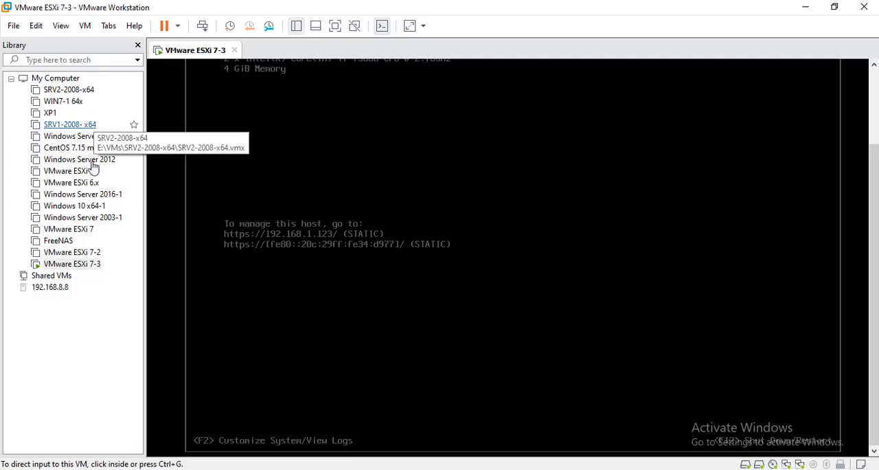
left_click(13, 25)
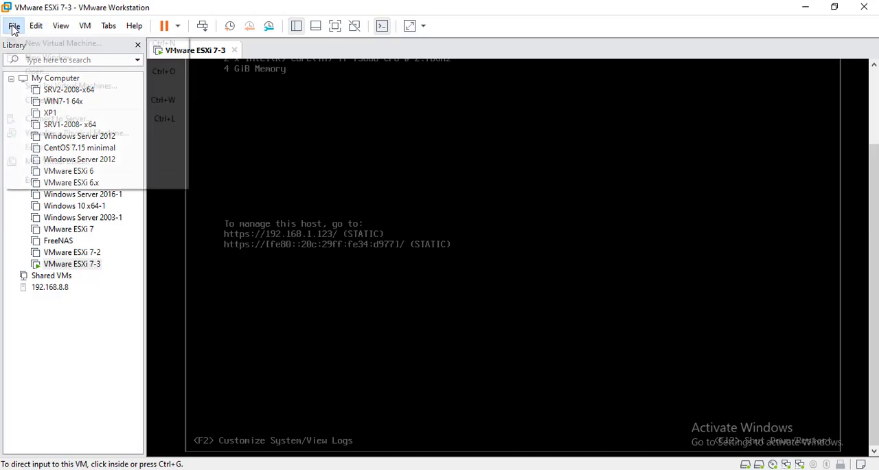
left_click(32, 44)
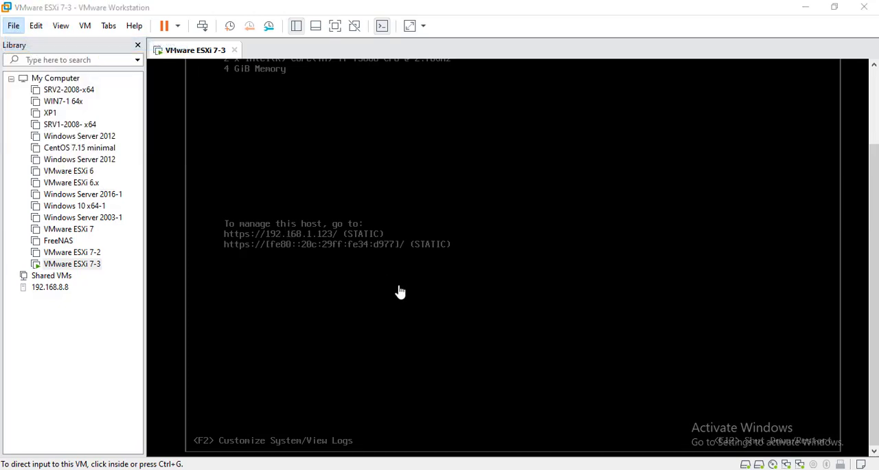
left_click(494, 361)
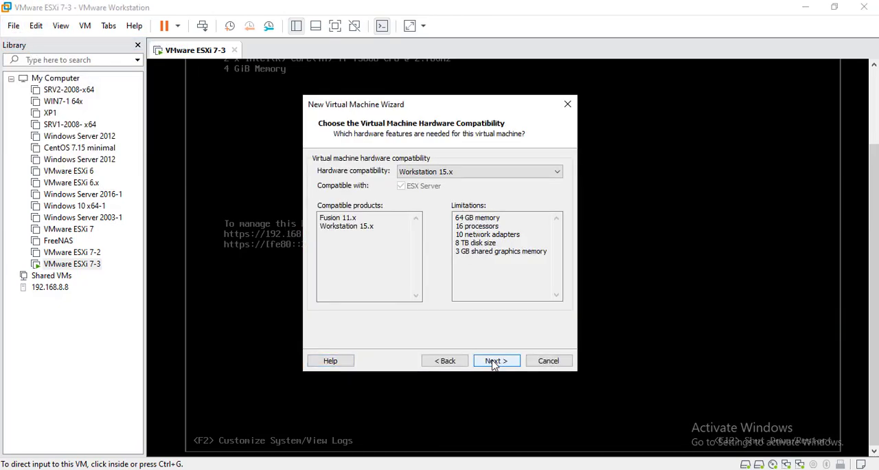
left_click(495, 360)
left_click(495, 361)
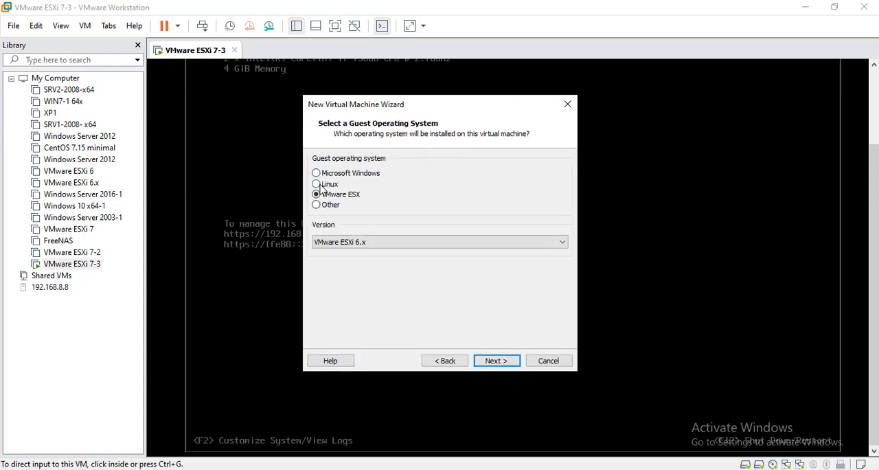
- Choose Other 64-bit as the guest operating system and name the virtual machine FreeNAS2
left_click(330, 206)
left_click(355, 242)
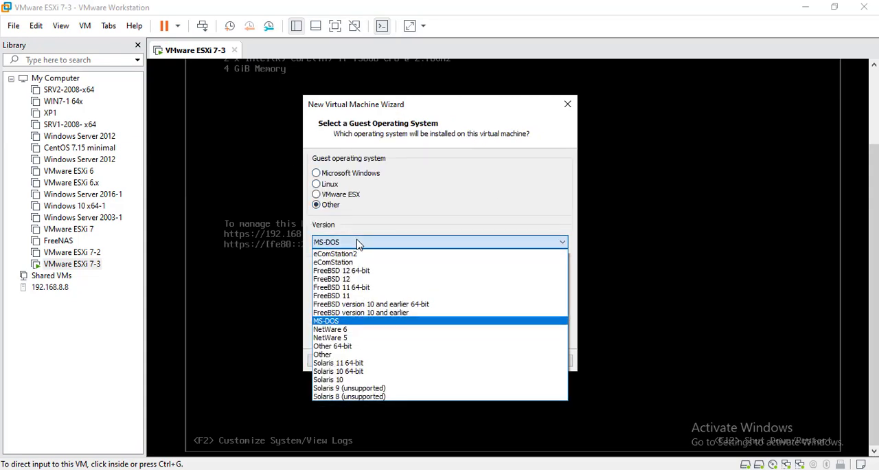
left_click(370, 347)
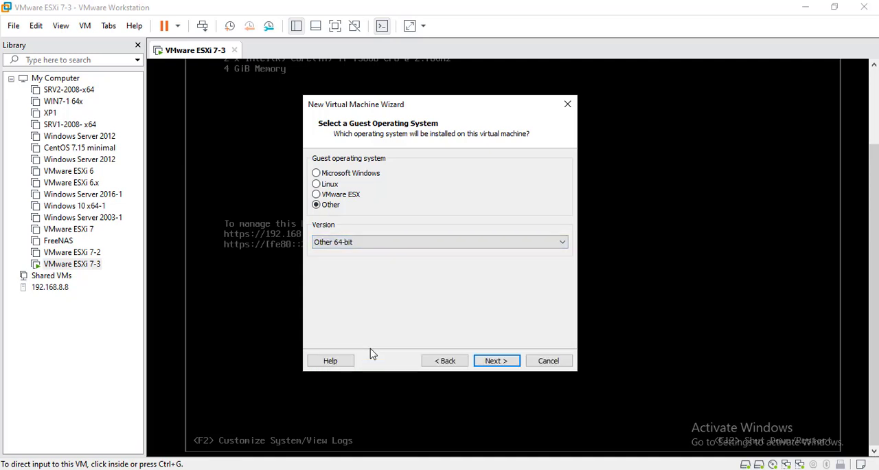
left_click(495, 361)
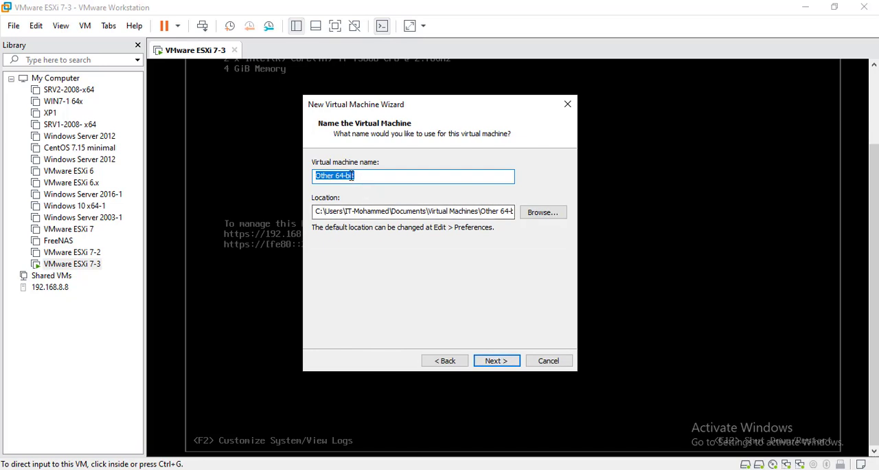
type("FreeNAS2")
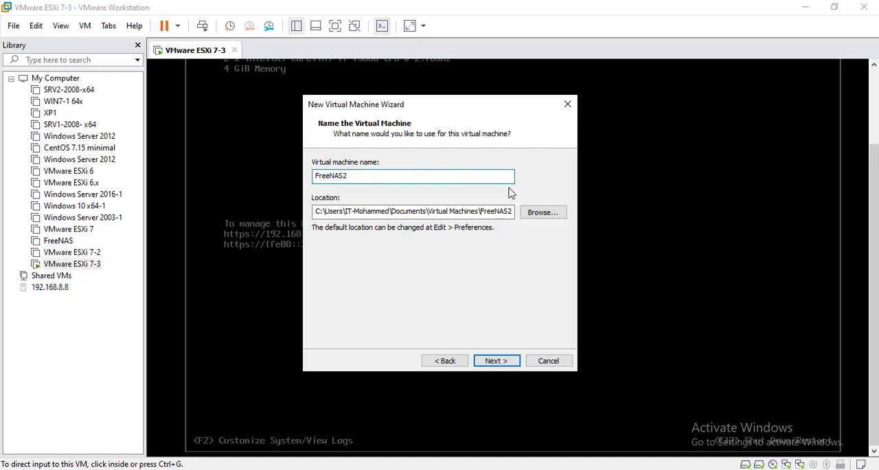
- Set the virtual machine's location to a new FreeNAS2 folder inside E:\VMs
double_click(356, 175)
left_click(553, 214)
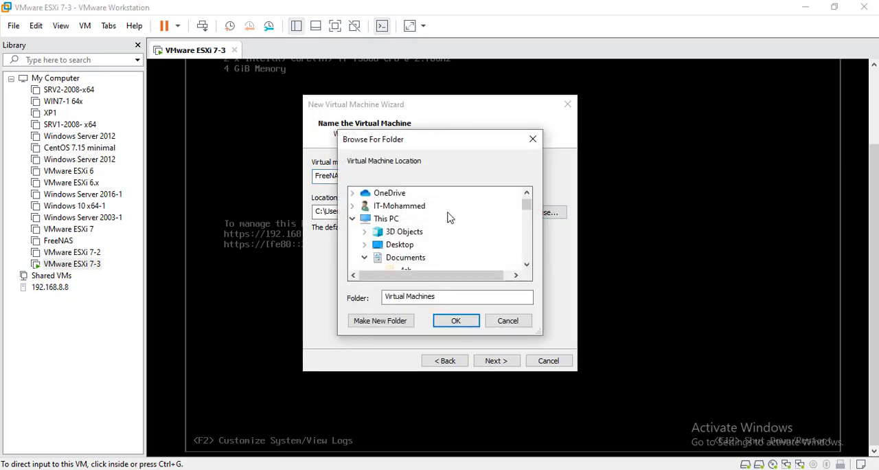
left_click(365, 258)
left_click_drag(526, 204, 527, 218)
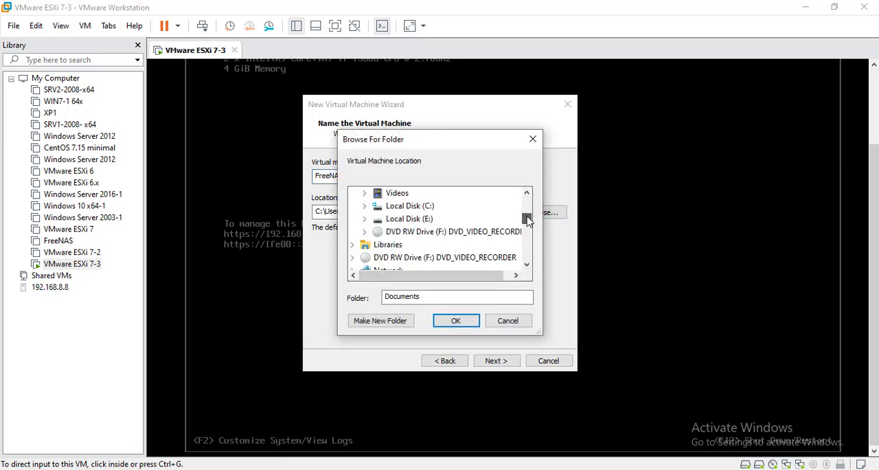
left_click(364, 218)
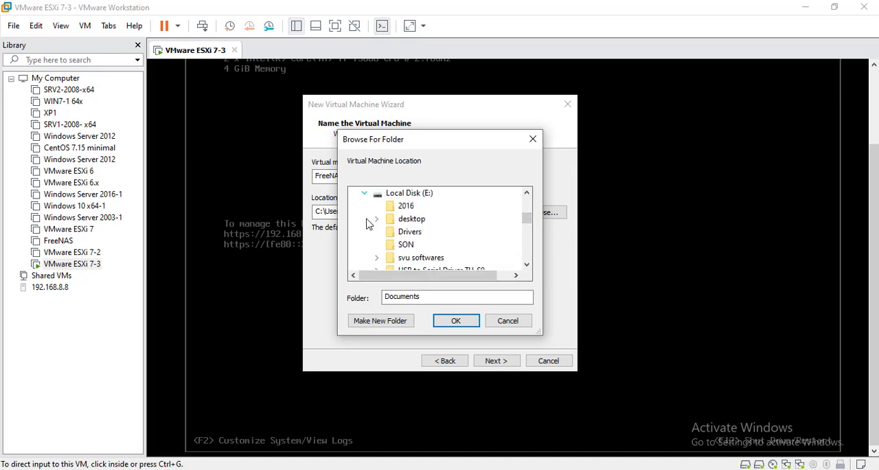
left_click(528, 263)
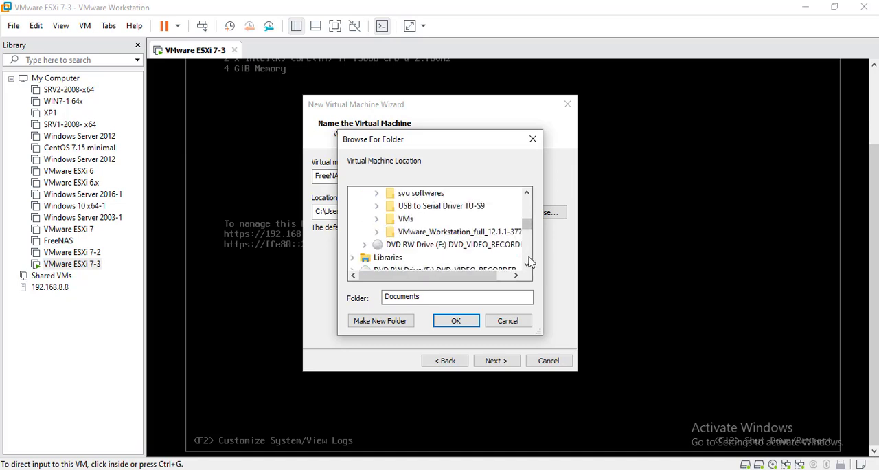
double_click(405, 218)
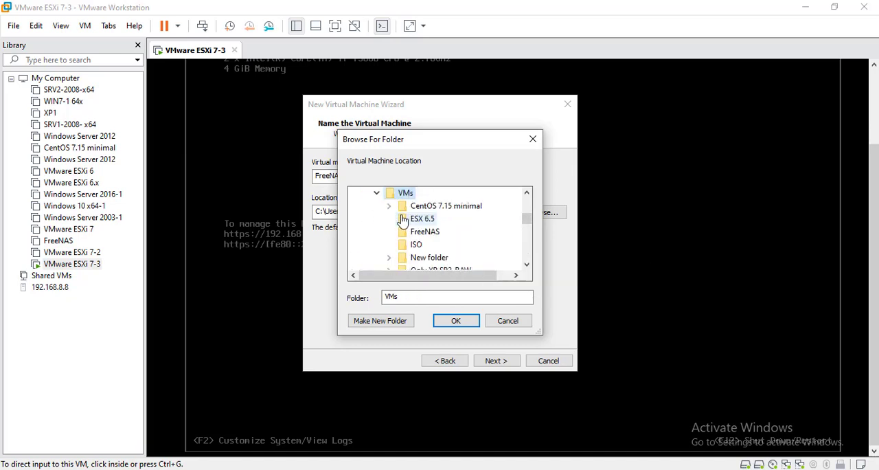
left_click(381, 321)
type("FreeNAS2")
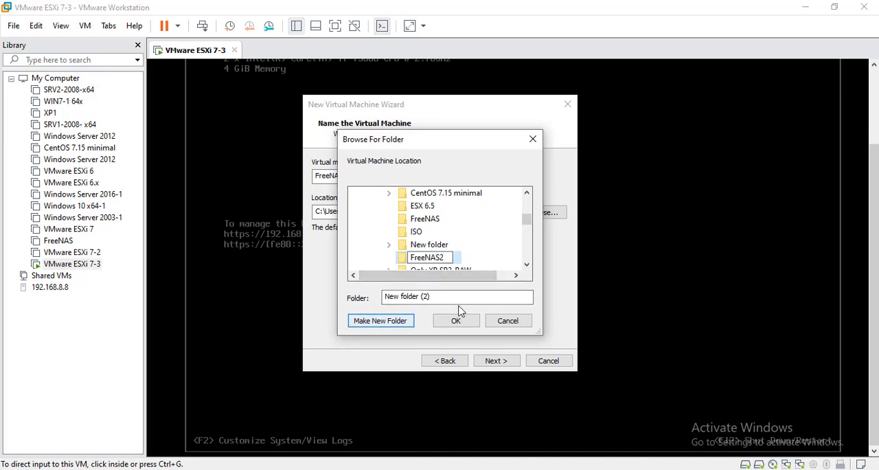
left_click(405, 256)
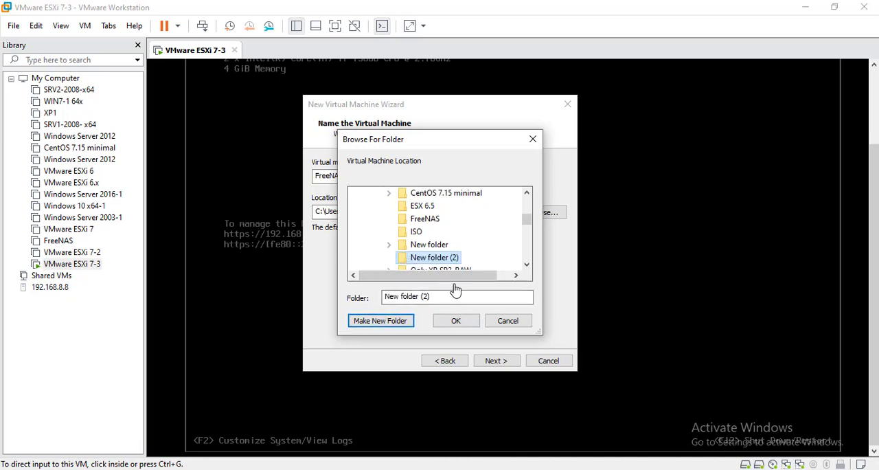
left_click(468, 322)
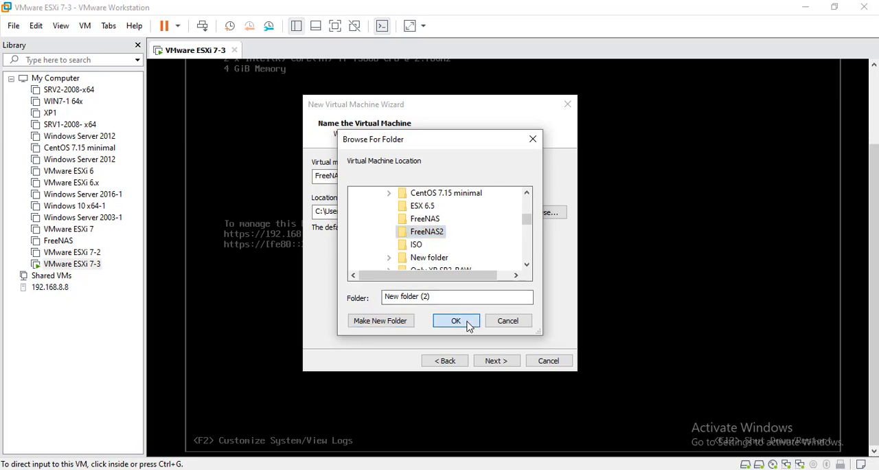
left_click(495, 361)
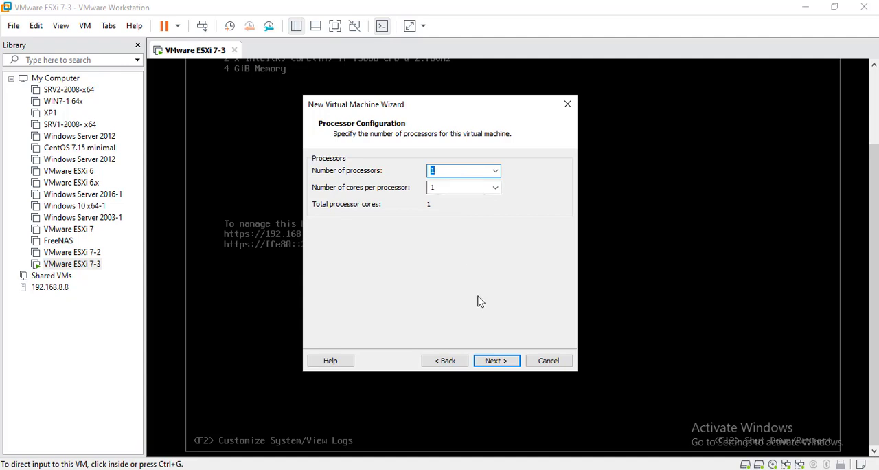
- Keep one processor with one core and allocate about 4.6 GB of memory to the virtual machine
left_click(495, 362)
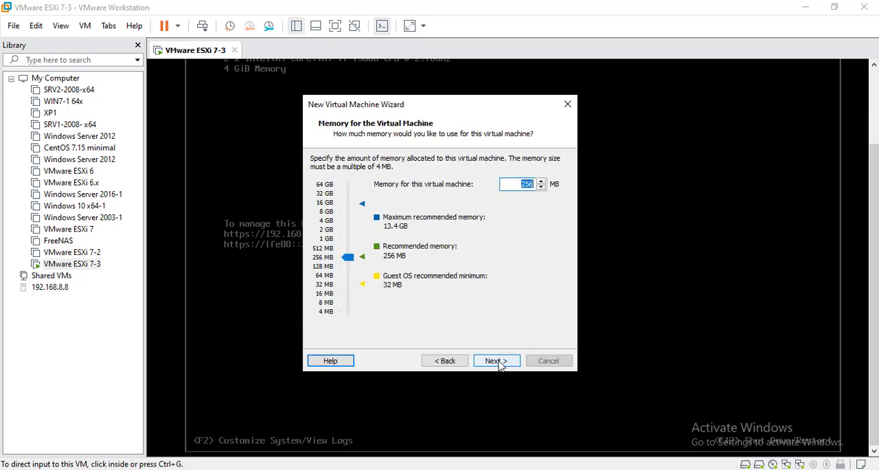
left_click_drag(349, 258, 348, 226)
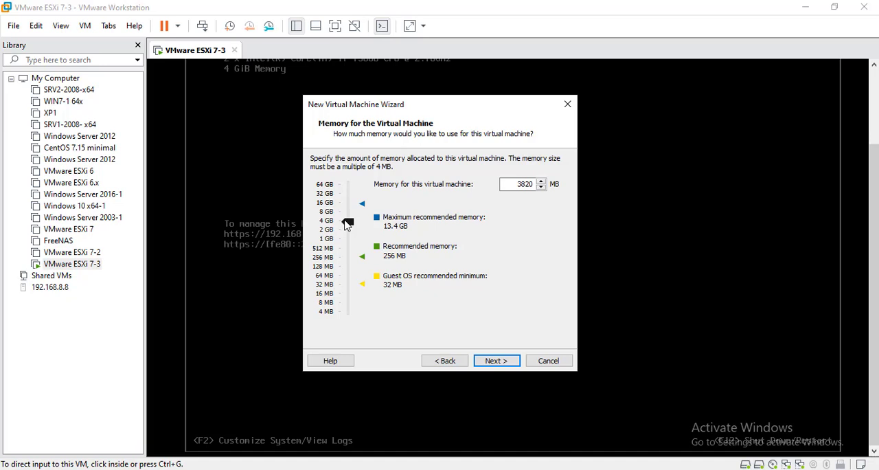
left_click_drag(346, 225, 345, 222)
left_click(503, 364)
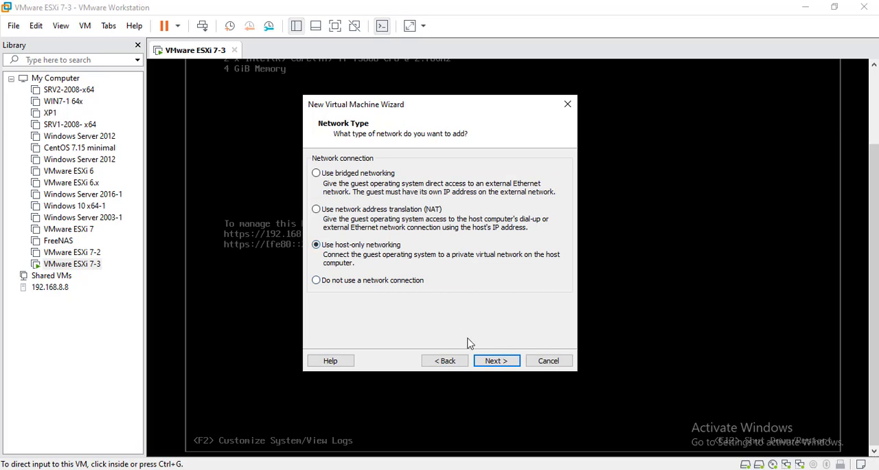
- Accept host-only networking, the recommended LSI Logic controller and the IDE disk type
left_click(502, 364)
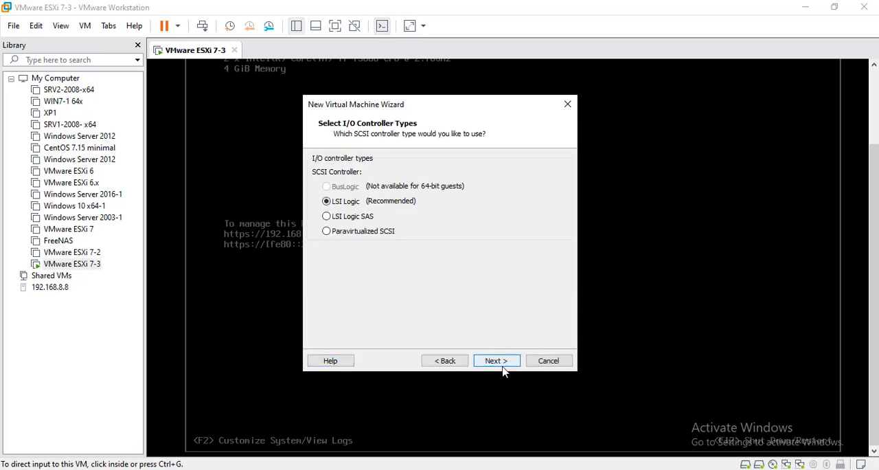
left_click(503, 368)
left_click(503, 368)
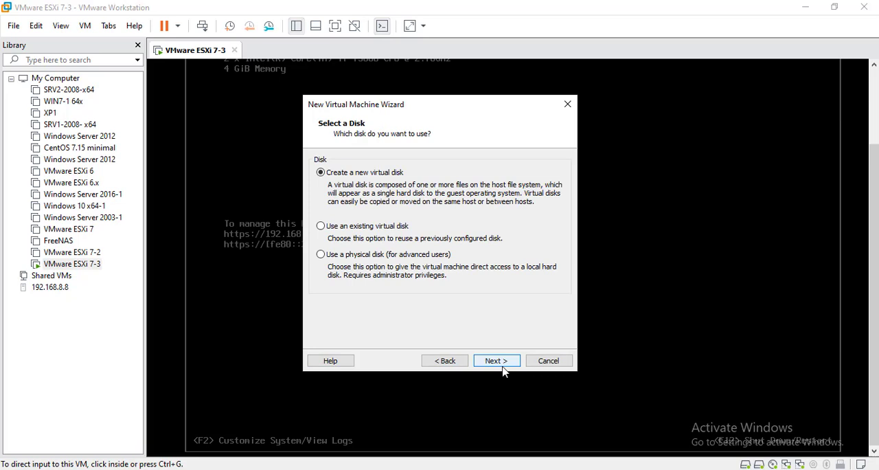
- Create a new 100 GB virtual disk stored as a single file
left_click(498, 362)
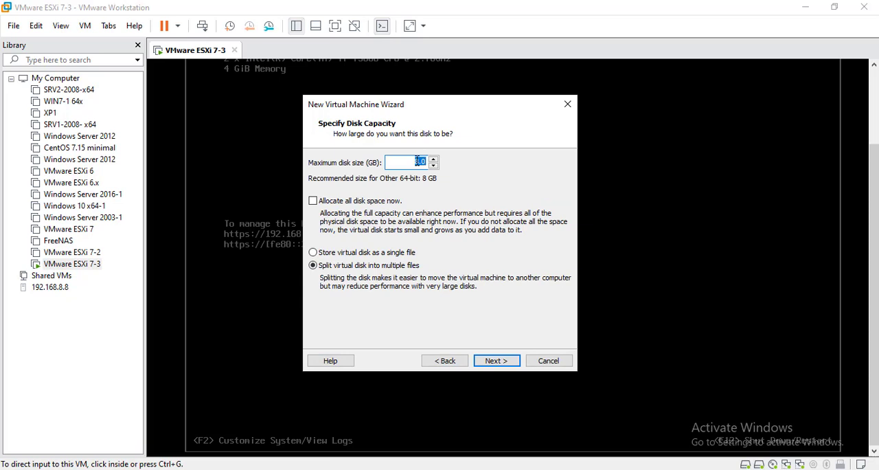
type("100")
left_click(347, 253)
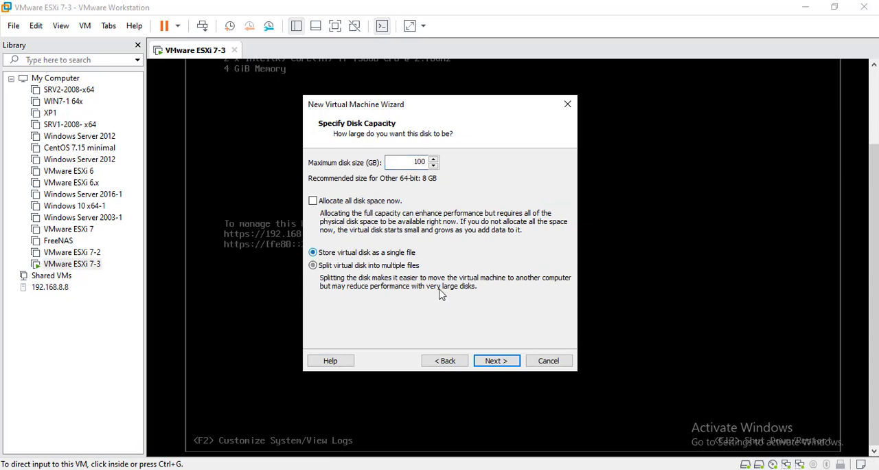
left_click(499, 362)
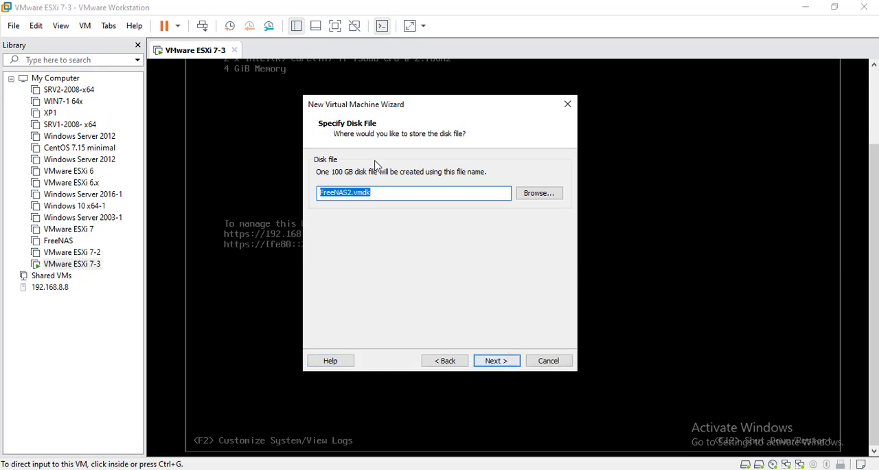
- Store the disk file as FreeNAS2HD.vmdk in E:\VMs\FreeNAS2 and finish creating the virtual machine
left_click(538, 195)
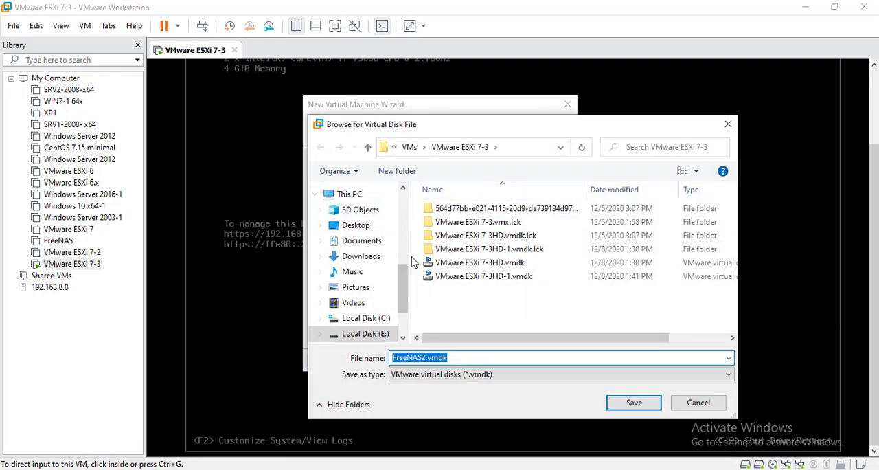
left_click(410, 147)
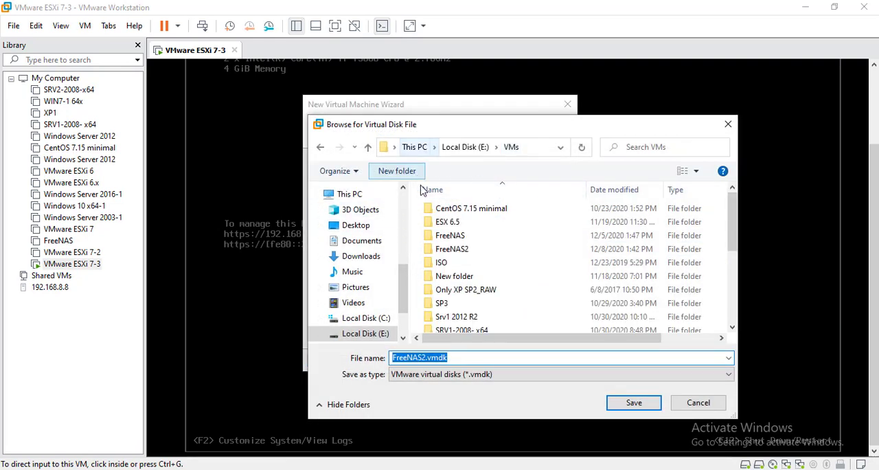
double_click(453, 252)
left_click(426, 357)
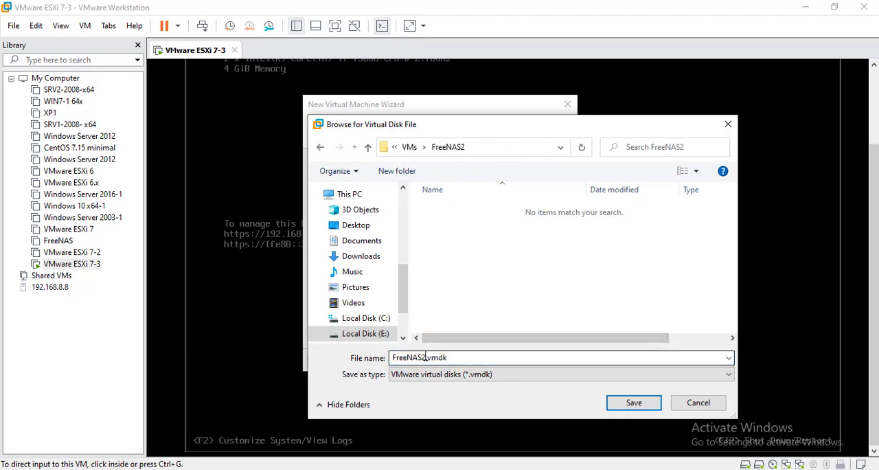
double_click(425, 357)
left_click(425, 357)
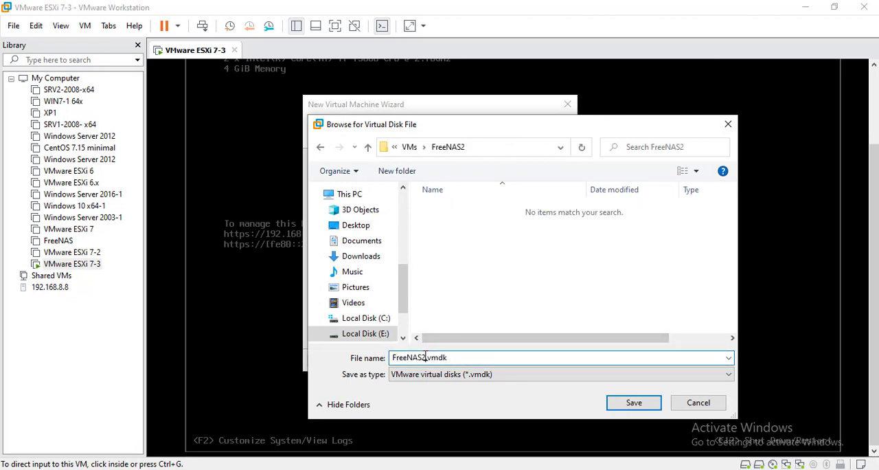
type("HD")
left_click(633, 403)
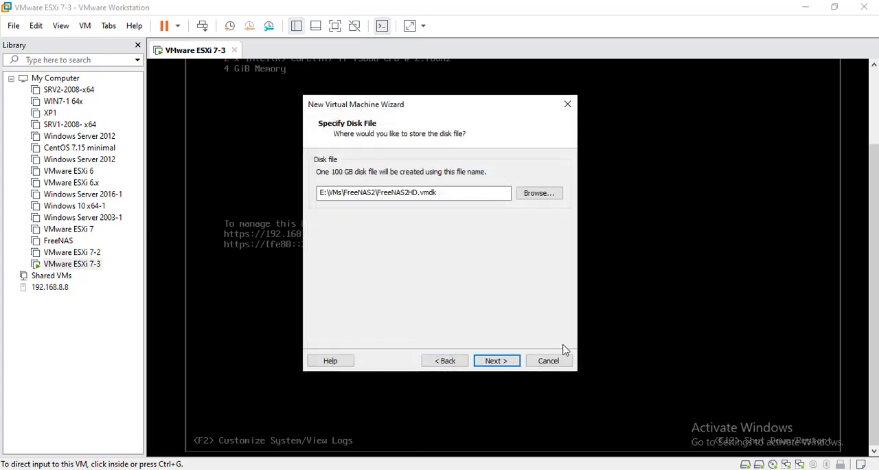
left_click(501, 360)
left_click(500, 366)
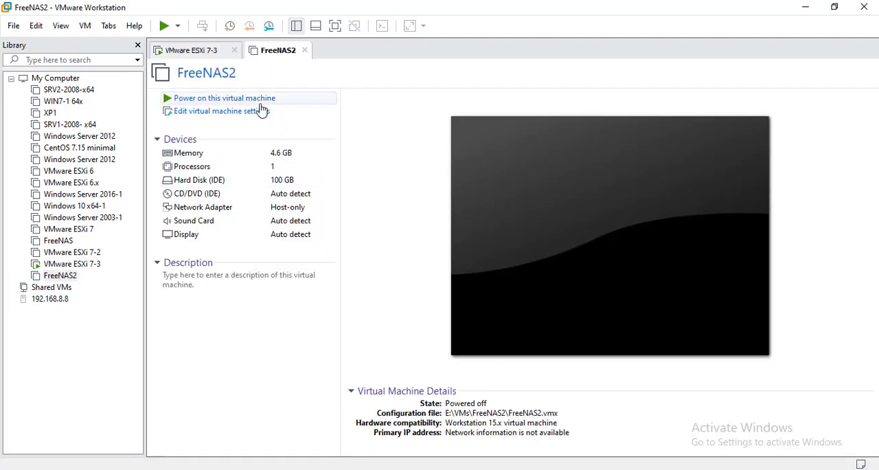
- Attach the FreeNAS ISO image from the Downloads folder to FreeNAS2's CD/DVD drive
left_click(254, 114)
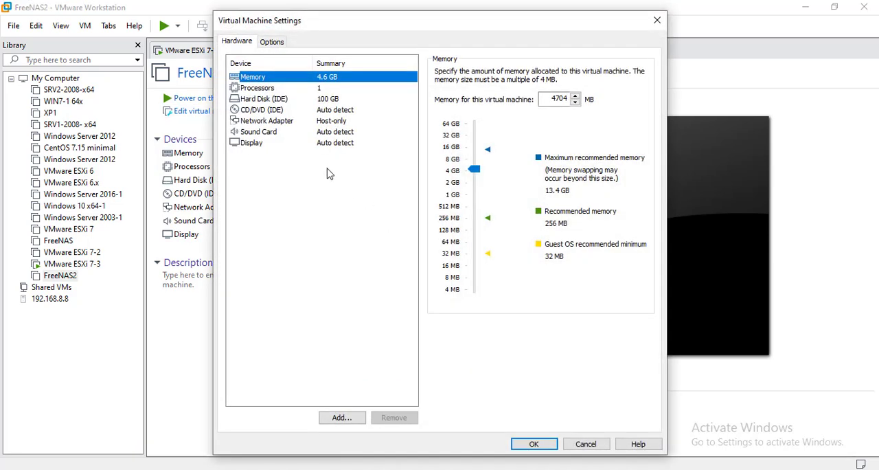
left_click(272, 112)
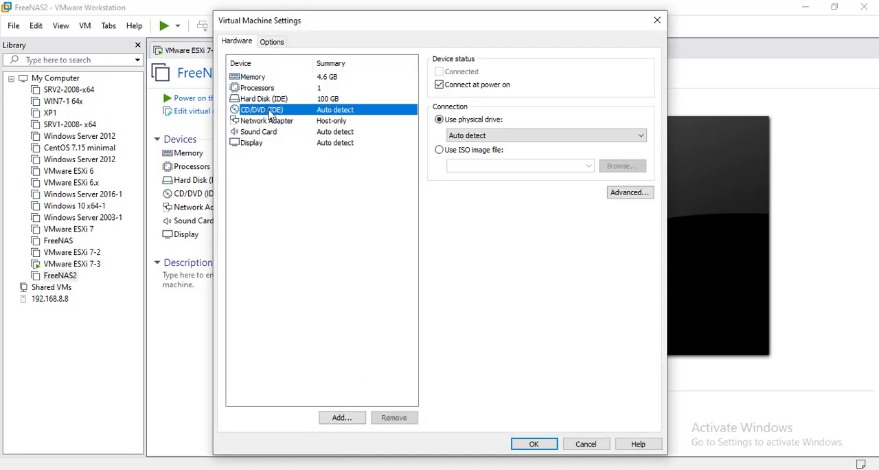
left_click(473, 150)
left_click(633, 170)
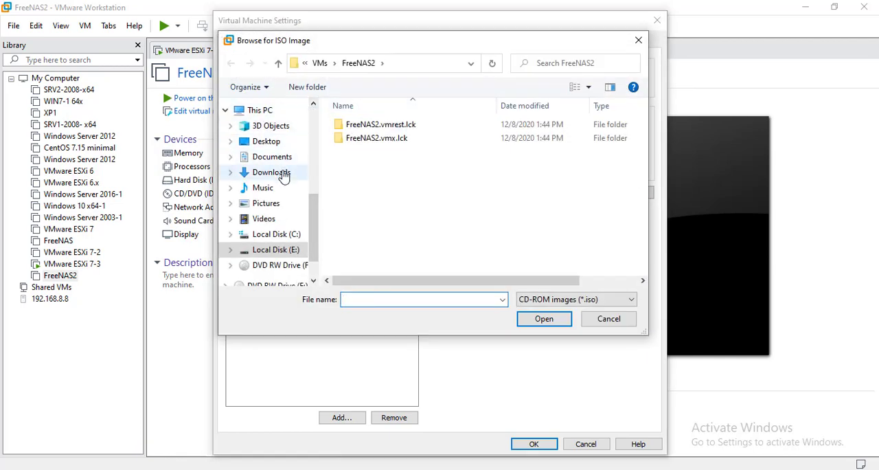
left_click(284, 175)
double_click(376, 145)
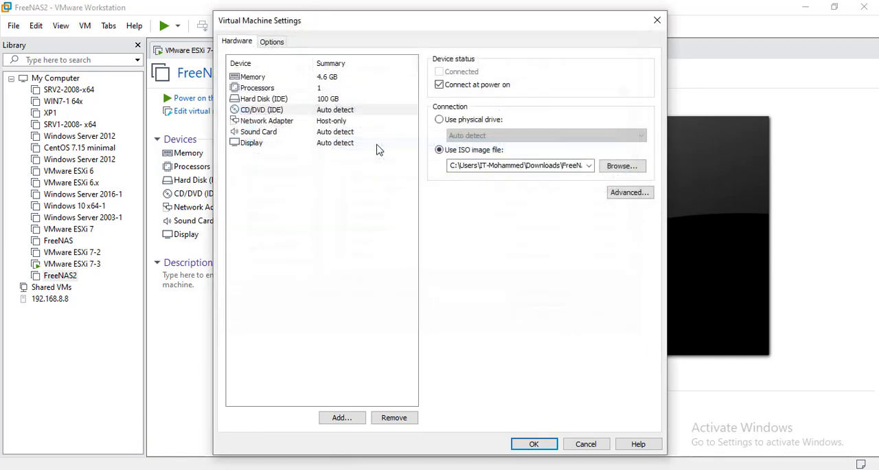
left_click(534, 443)
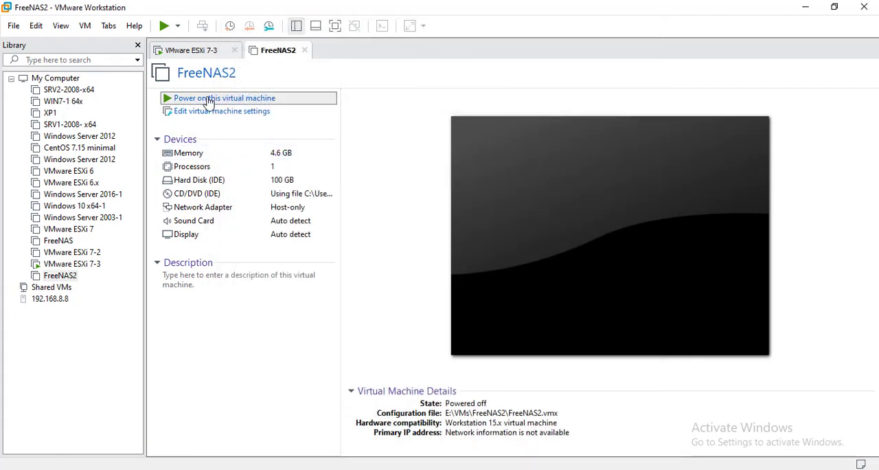
- Power on FreeNAS2, dismiss the guest installation hint and boot the FreeNAS Installer
left_click(209, 99)
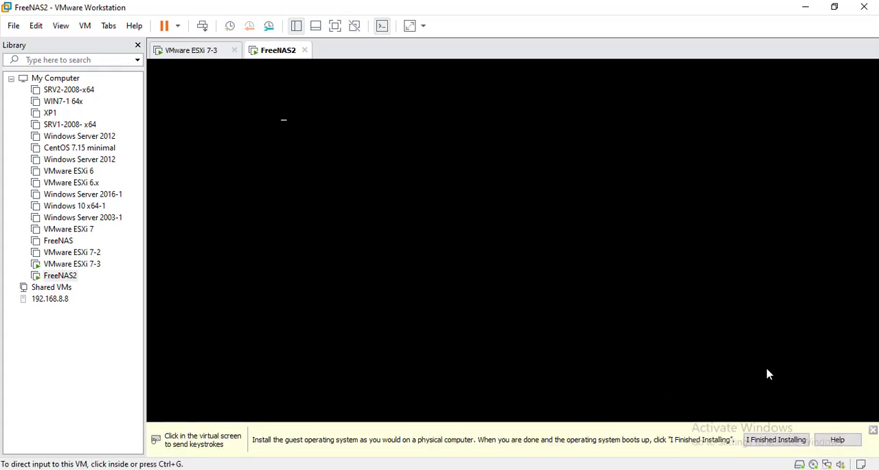
left_click(874, 431)
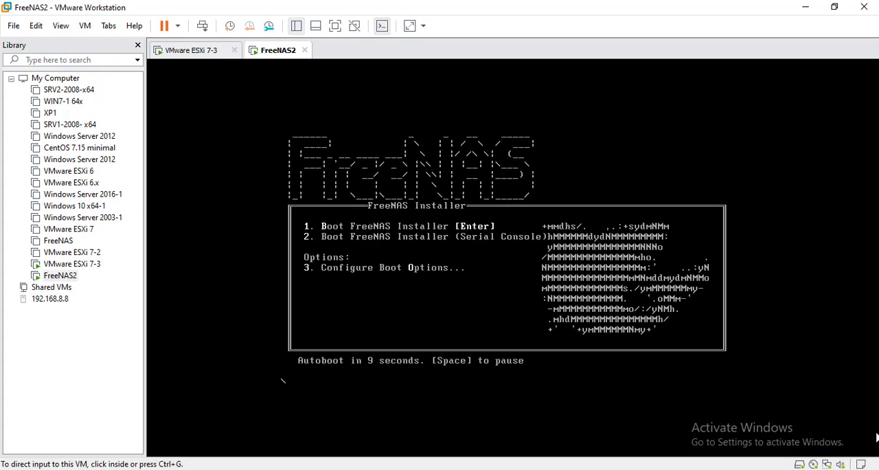
left_click(554, 339)
key("Return")
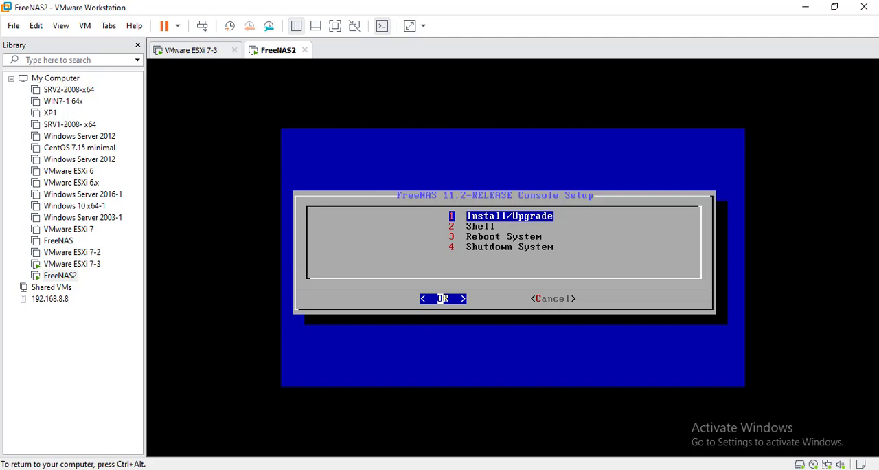
- Start Install/Upgrade and agree to continue with less than the recommended 8 GB of RAM
key("Return")
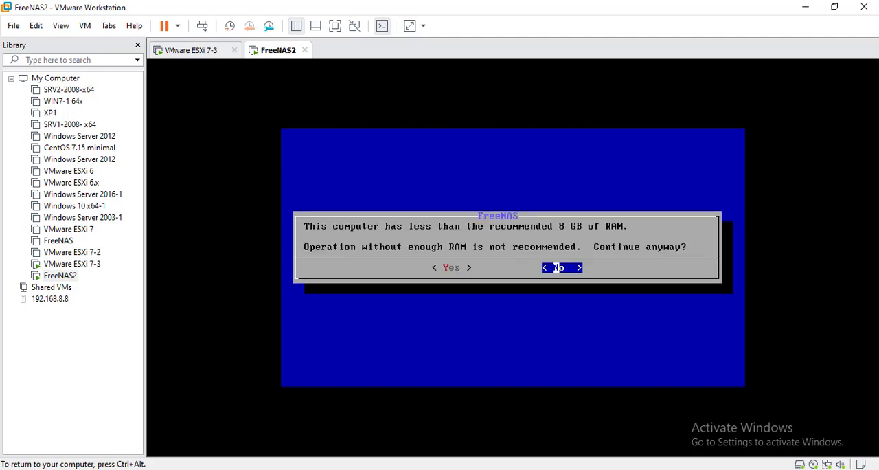
key("Left")
key("Return")
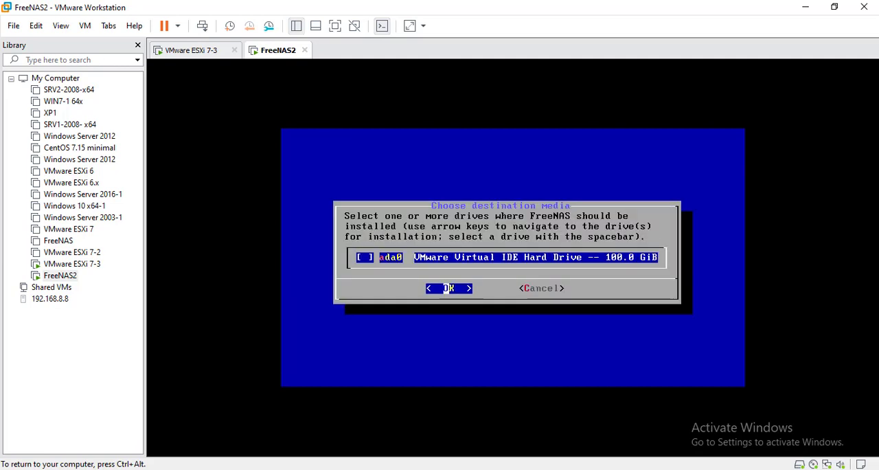
- Choose the 100 GiB drive ada0 as the installation destination and agree to erase it
key("space")
key("Return")
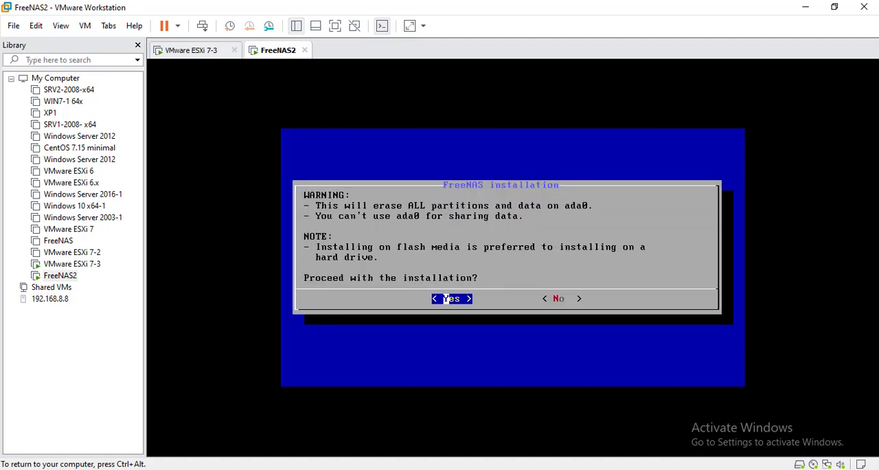
key("Return")
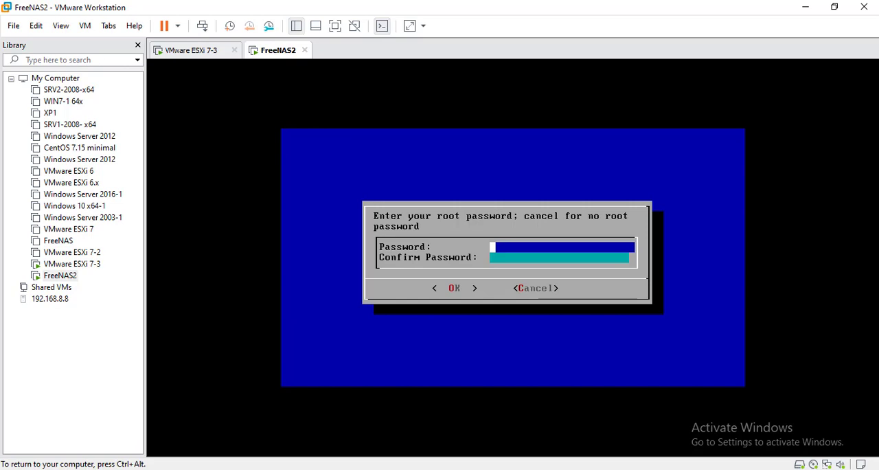
- Enter and confirm the root password for the FreeNAS installation, and choose Boot via BIOS as the boot mode
type("**")
key("BackSpace")
key("BackSpace")
type("********")
key("Tab")
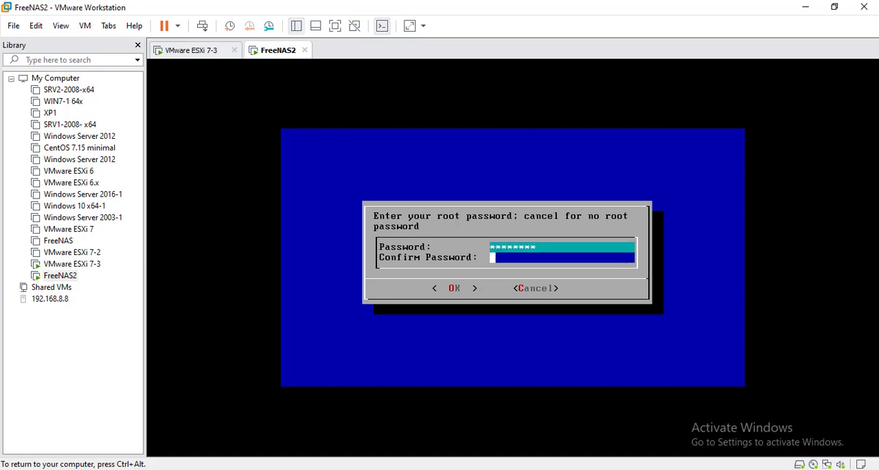
type("********")
key("Return")
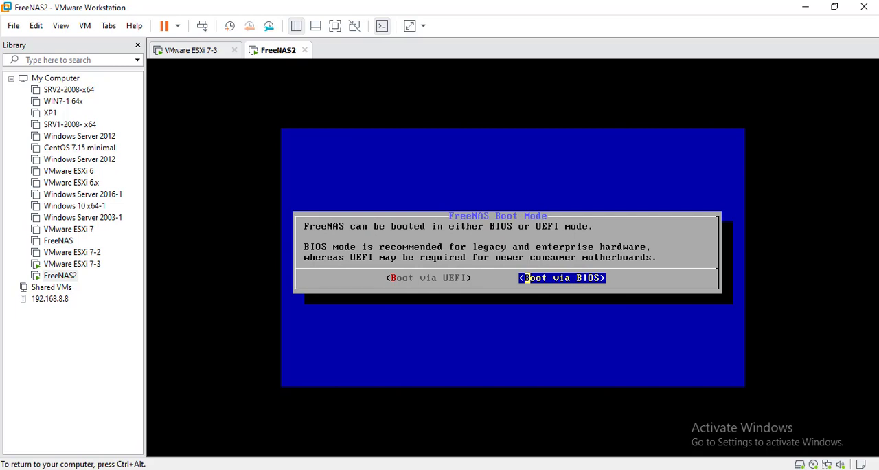
key("Return")
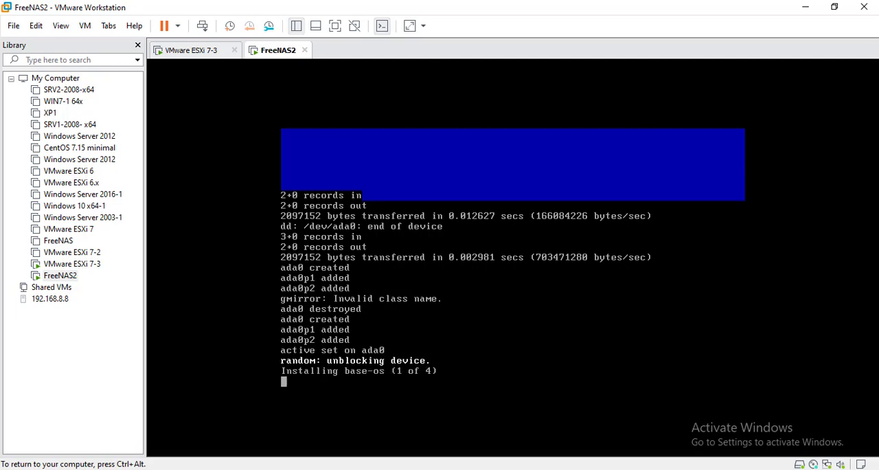
key("ctrl+alt")
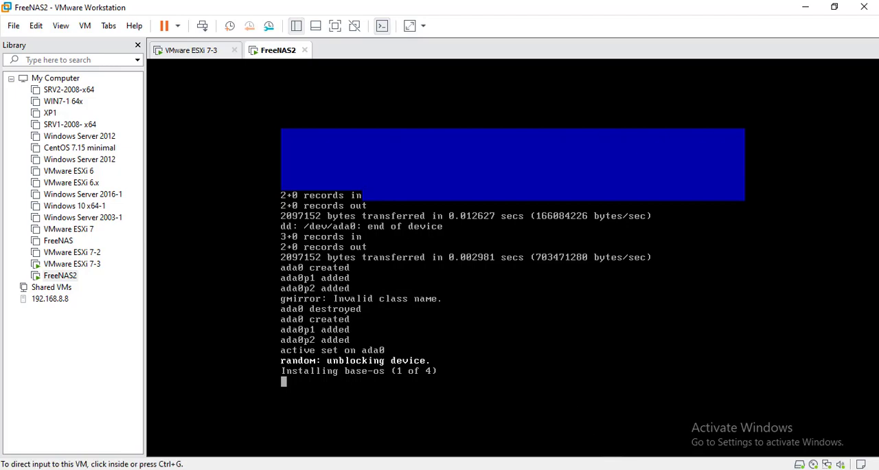
left_click(650, 456)
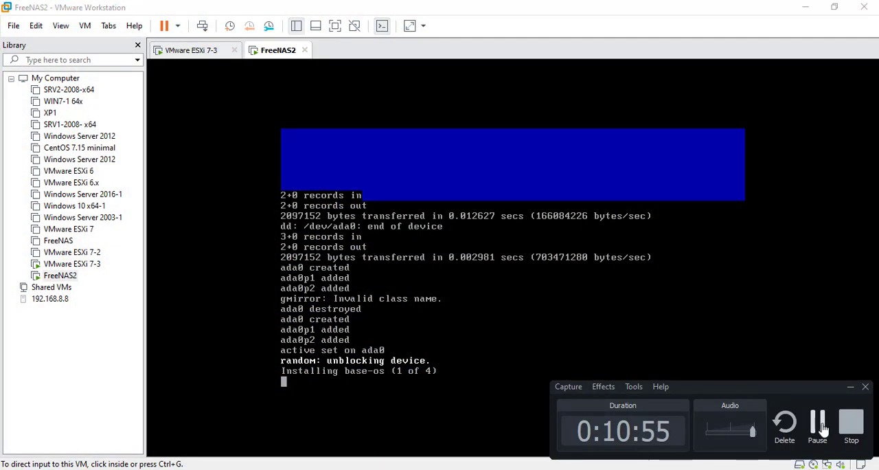
left_click(822, 430)
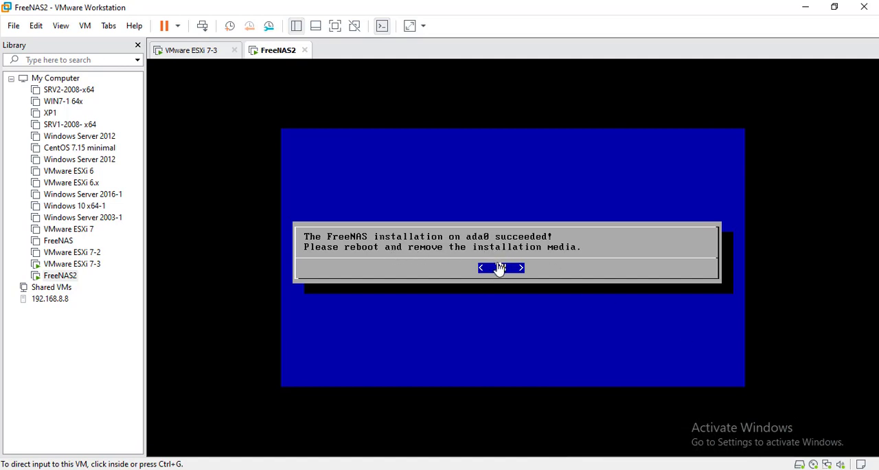
- Acknowledge the finished FreeNAS installation and choose Reboot System in the console setup
left_click(502, 266)
key("Return")
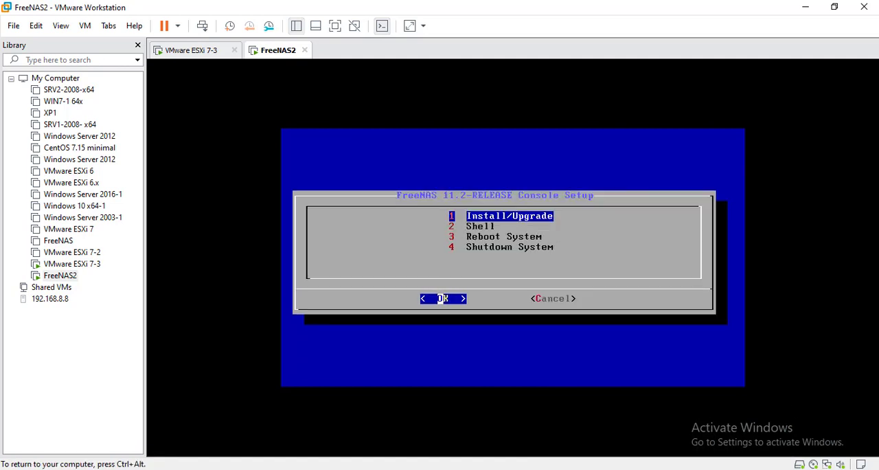
key("Down")
key("Down")
key("Down")
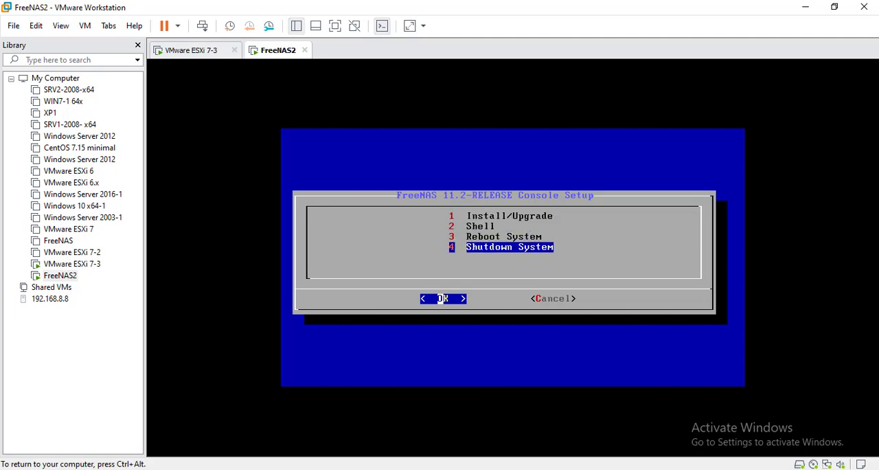
key("Up")
key("Return")
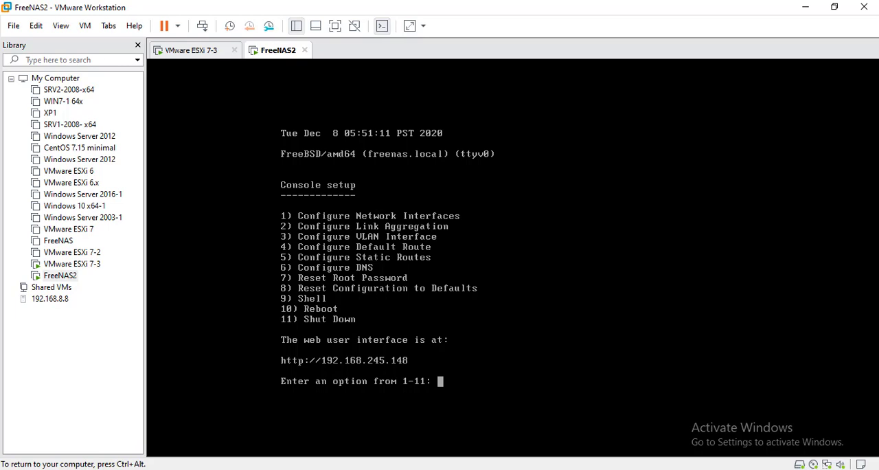
- Start configuring network interface em0 in the FreeNAS console, declining both the network configuration reset and DHCP
type("1")
key("Return")
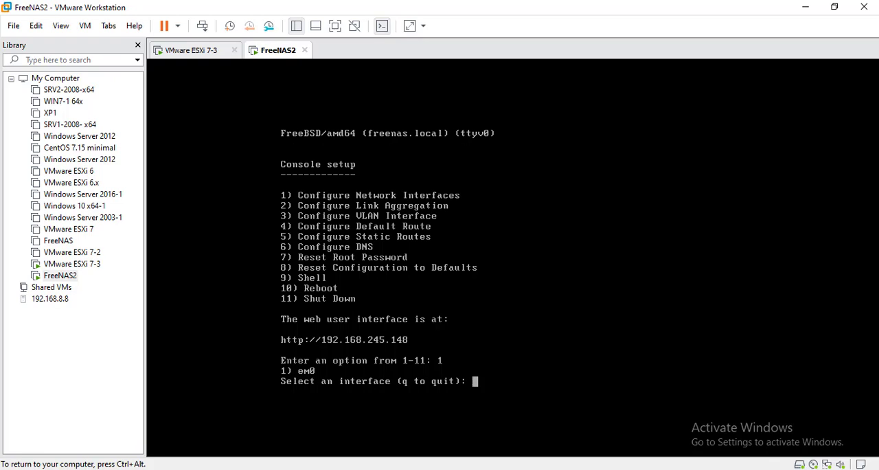
type("1")
key("Return")
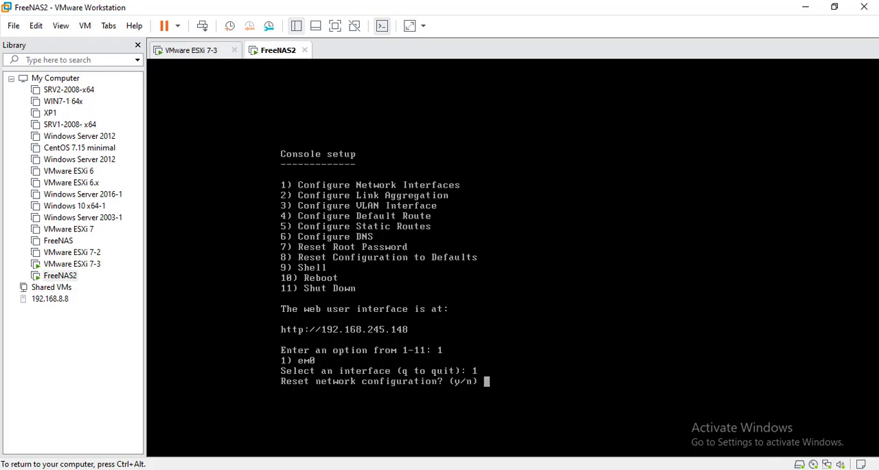
type("n")
key("Return")
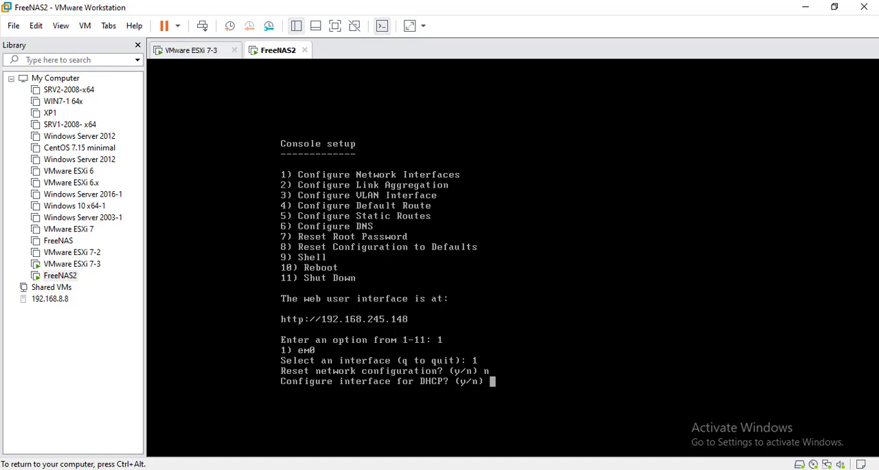
type("n")
key("Return")
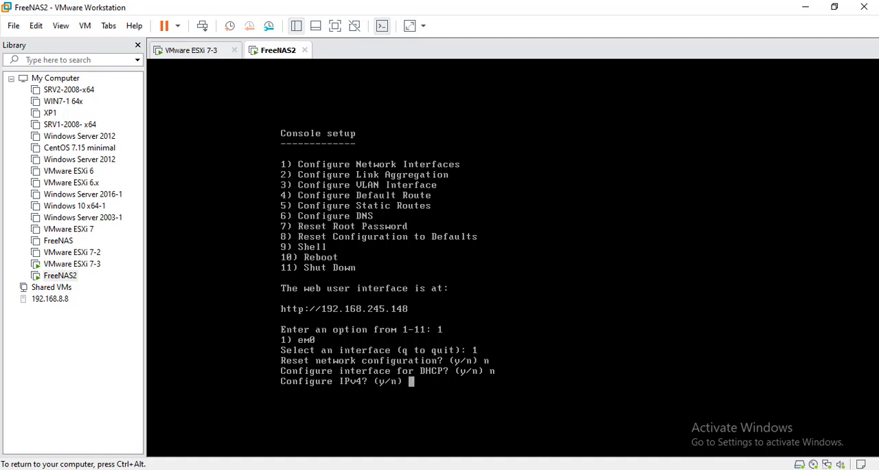
- Agree to configure IPv4, name the interface em0 and assign it the address 192.168.1.124
type("y")
key("Return")
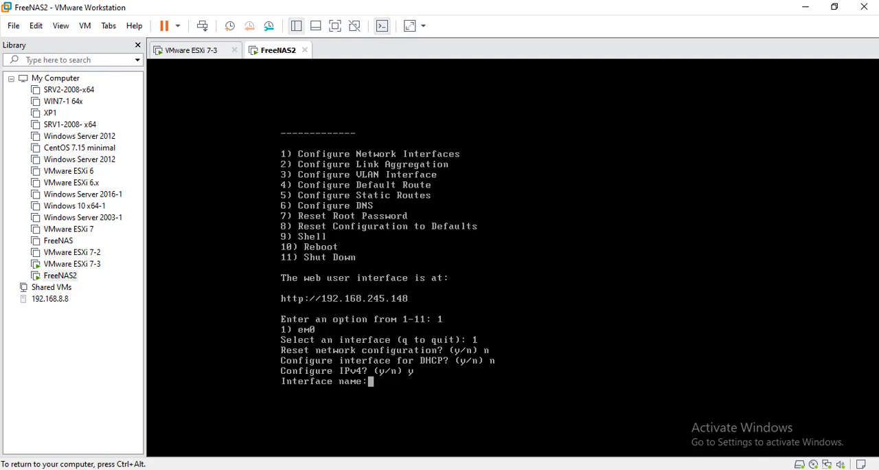
type("em0")
key("Return")
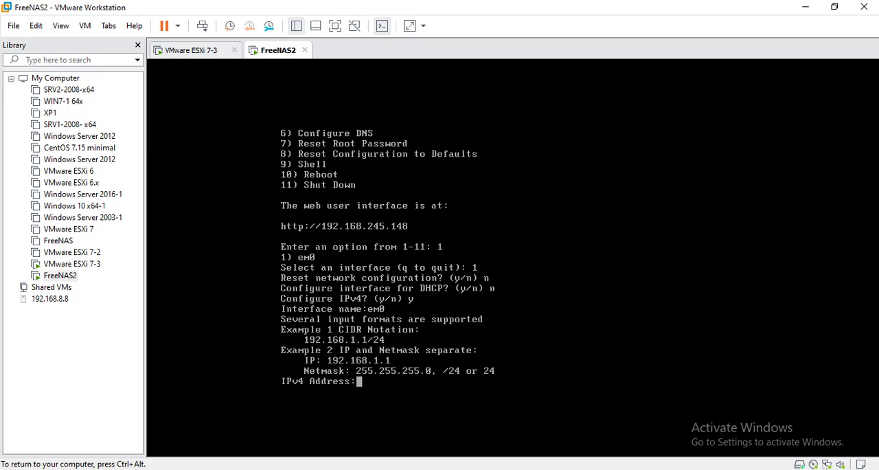
type("192.168.1.124")
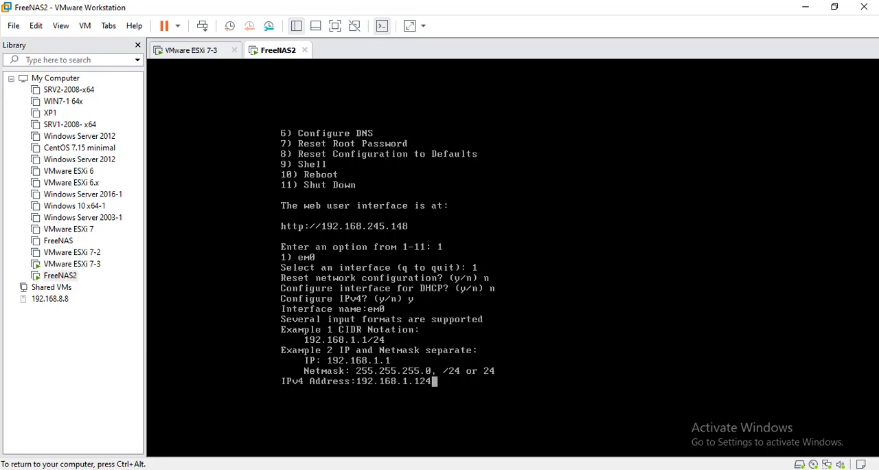
key("Return")
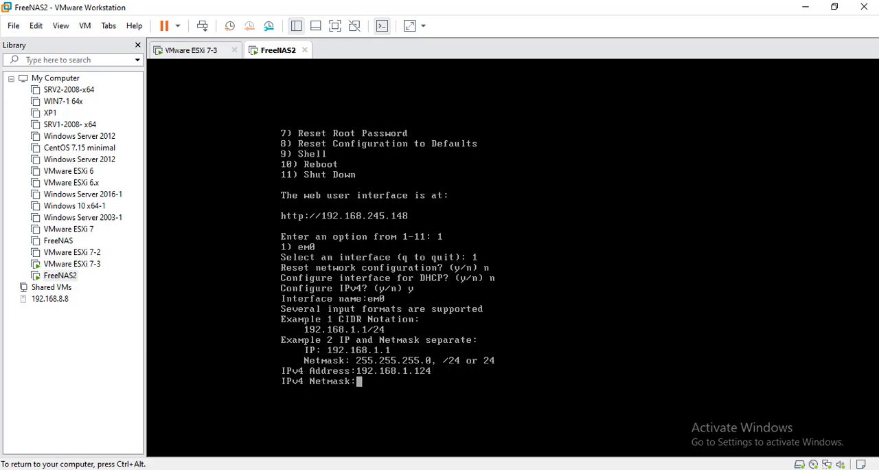
- Set the IPv4 netmask to 255.255.255.0 and decline IPv6 configuration
type("255.255.255.0")
key("Return")
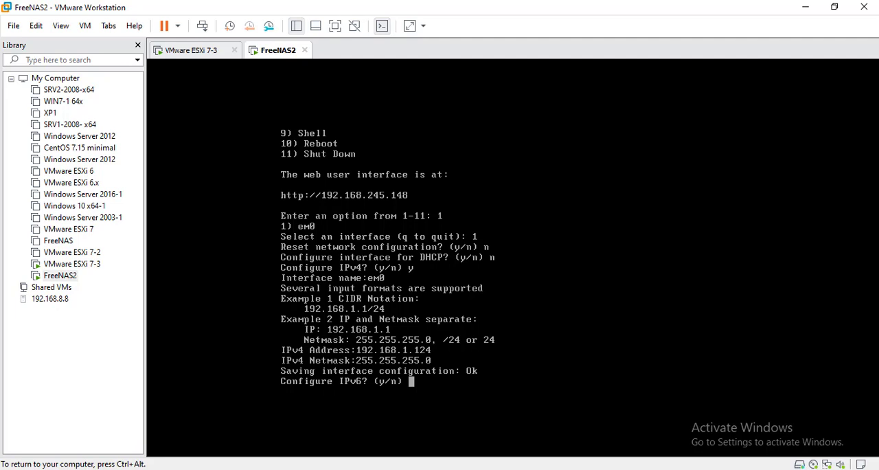
type("n")
key("Return")
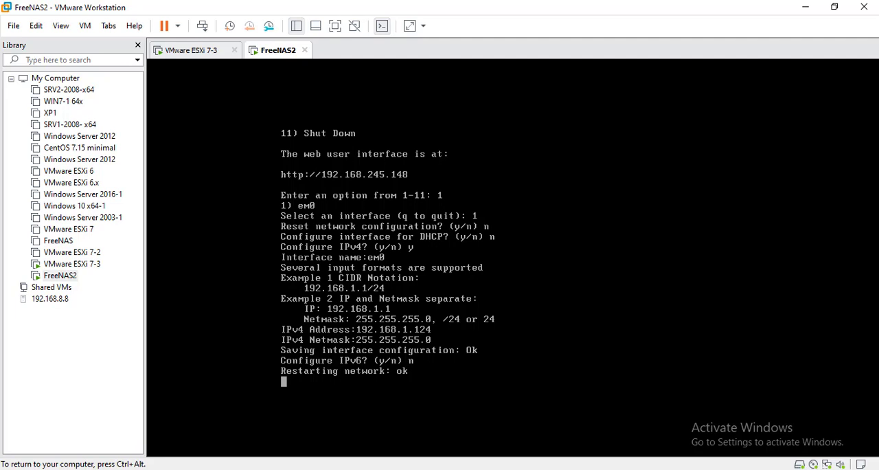
- Test connectivity from the host by running a continuous ping to 192.168.1.124 in cmd, and close the command window
key("ctrl+alt")
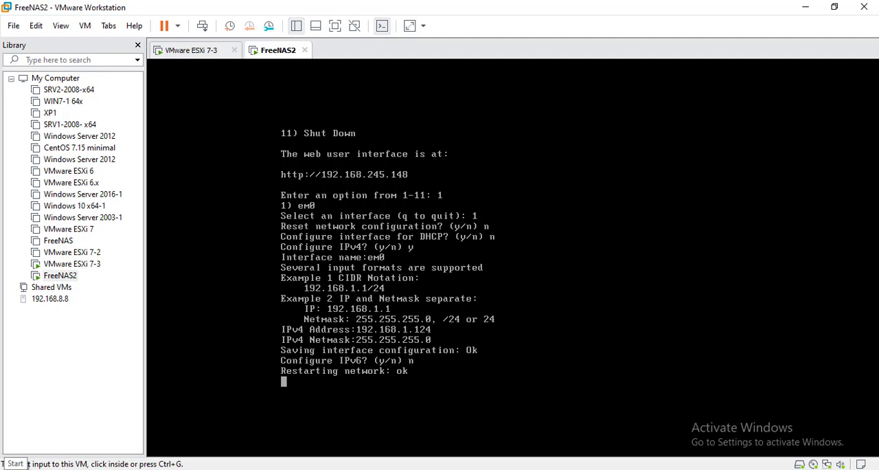
key("super+r")
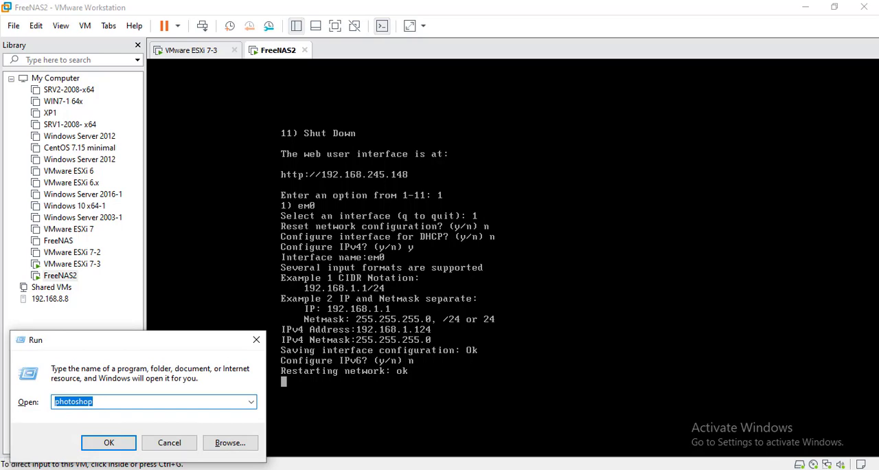
type("h")
key("BackSpace")
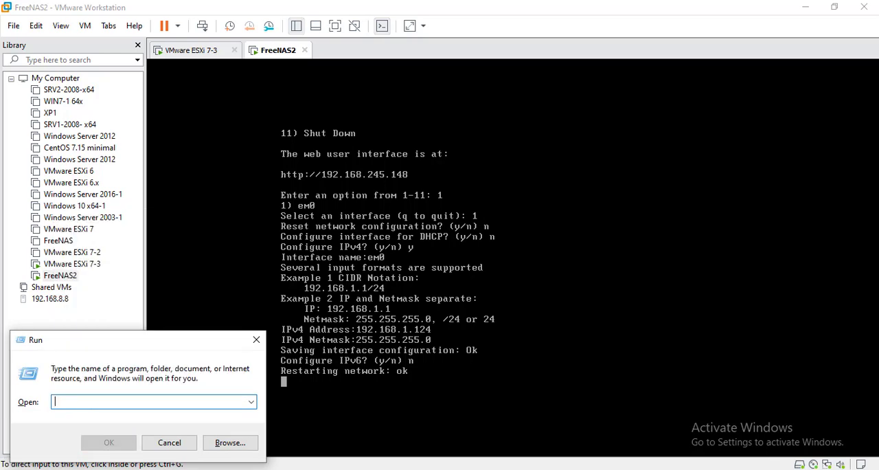
type("cmd")
key("Return")
type("ping")
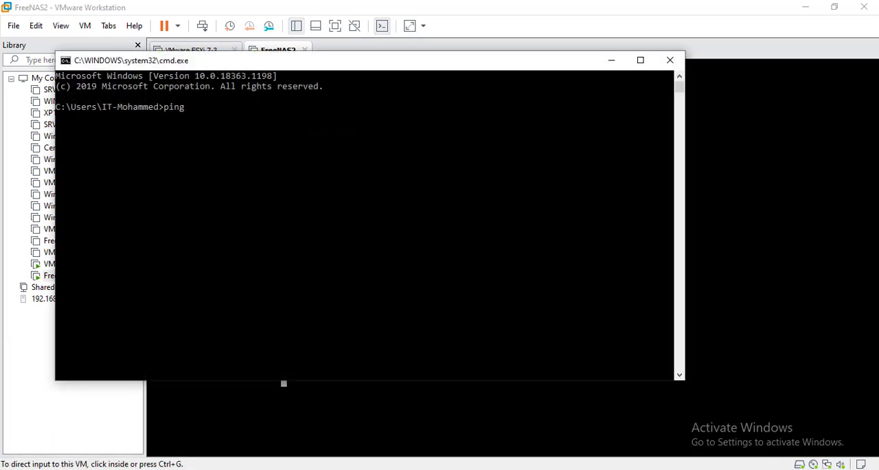
type(" 192.168.")
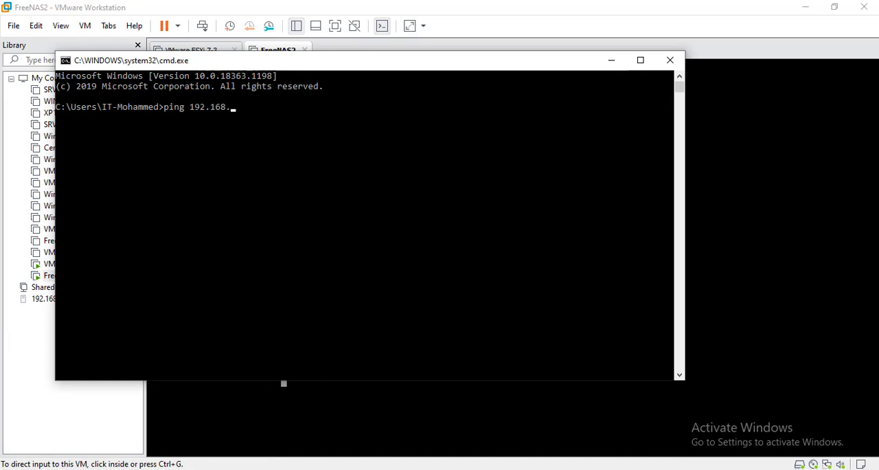
type("1.124 -t")
key("Return")
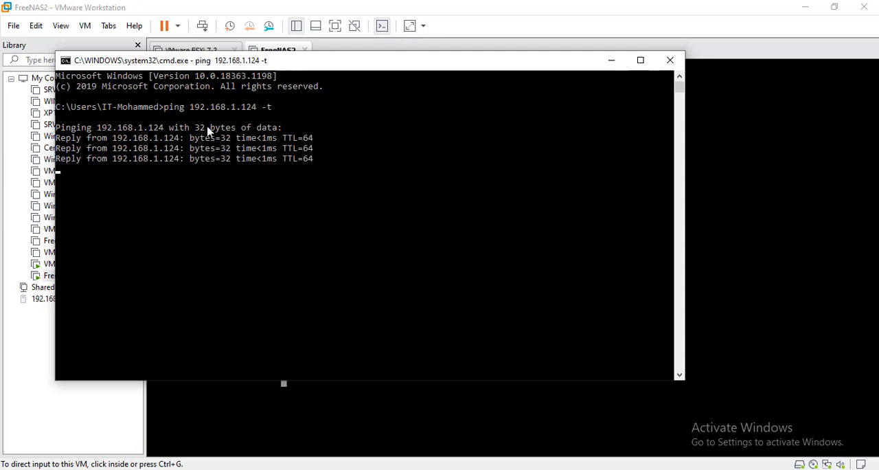
left_click(670, 61)
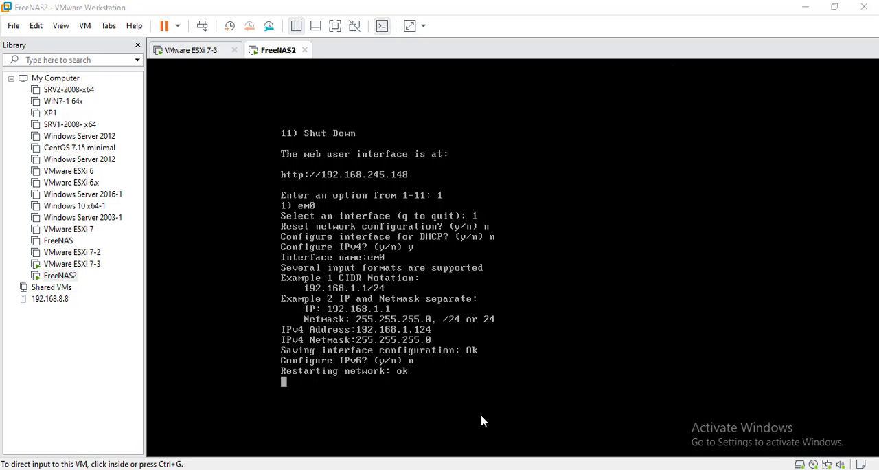
- Switch to the incognito Google Chrome window and open the FreeNAS web interface at 192.168.1.124
mouse_move(268, 468)
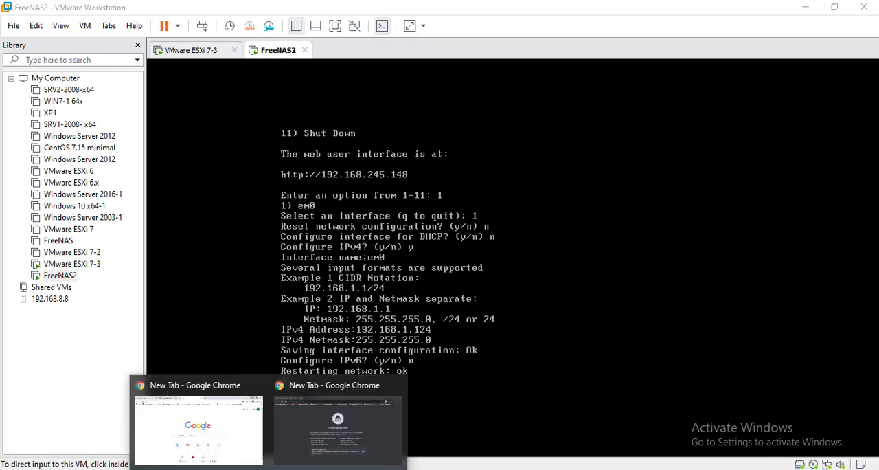
left_click(340, 438)
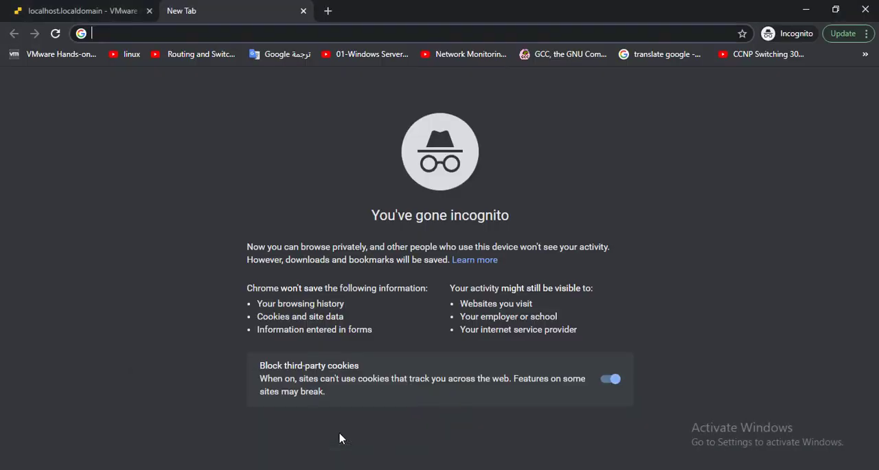
left_click(172, 28)
type("192.168")
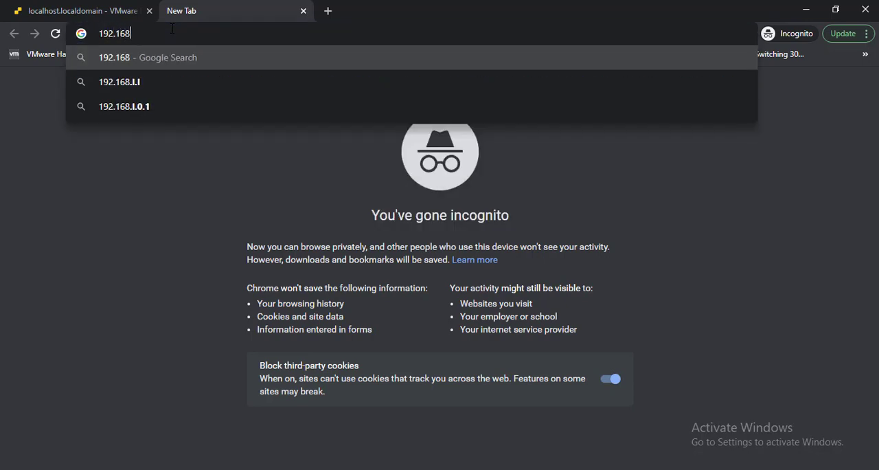
type(".1.124")
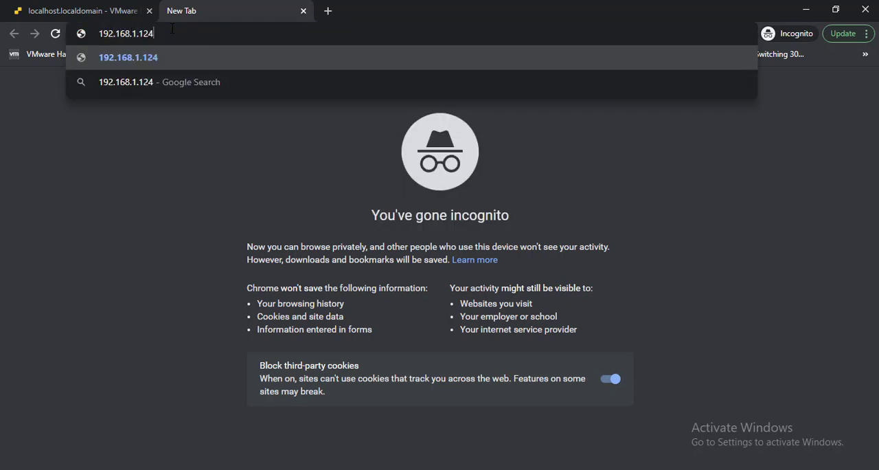
key("Return")
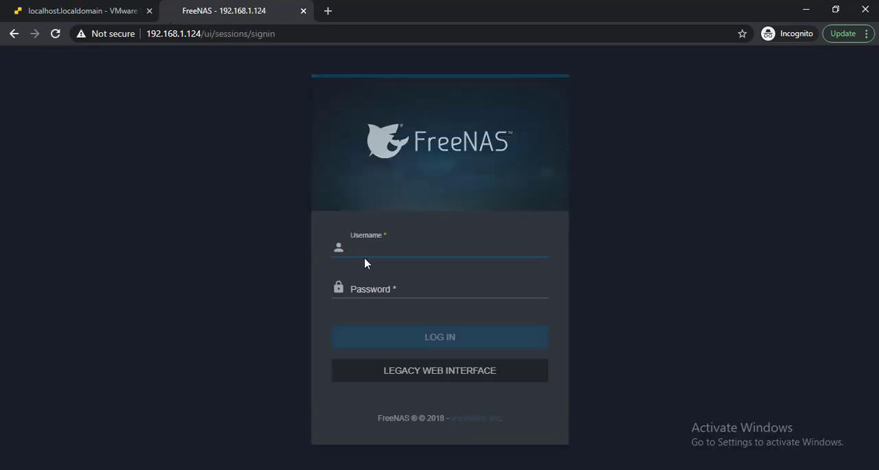
- Log in to the FreeNAS web interface as root with the account password
type("root")
key("Tab")
type("root")
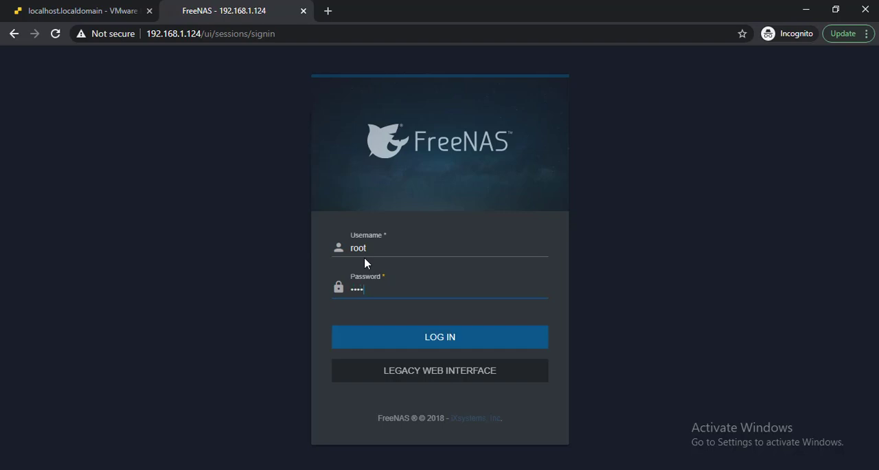
type("root")
key("Return")
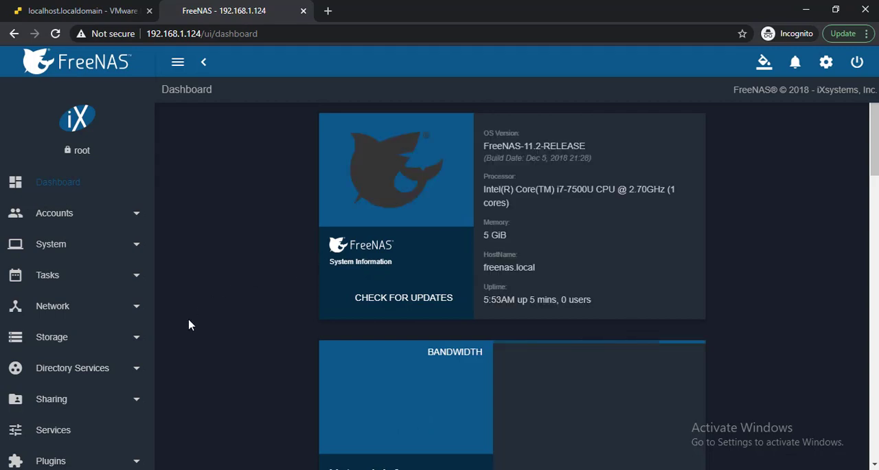
- Log back in to the FreeNAS web interface as root with the account password
left_click(15, 338)
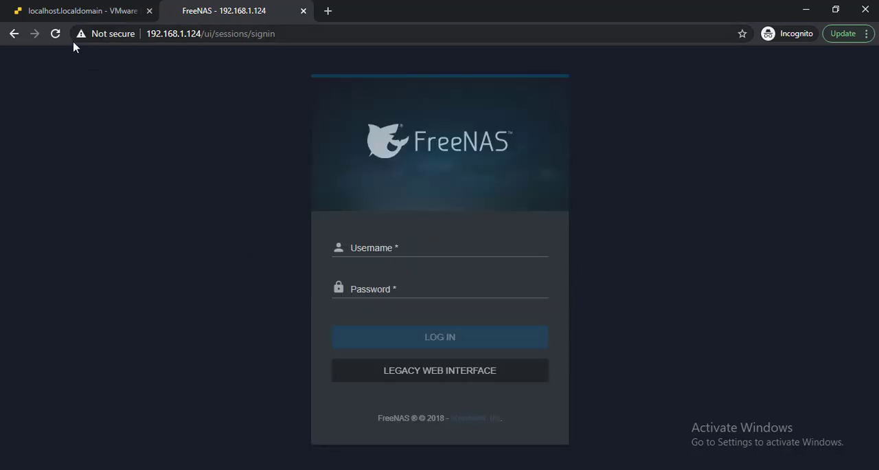
left_click(404, 247)
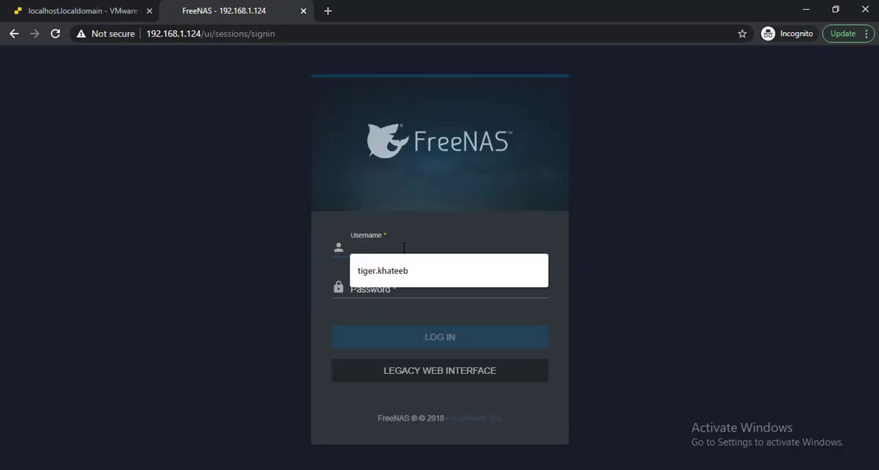
type("root")
key("Tab")
type("*")
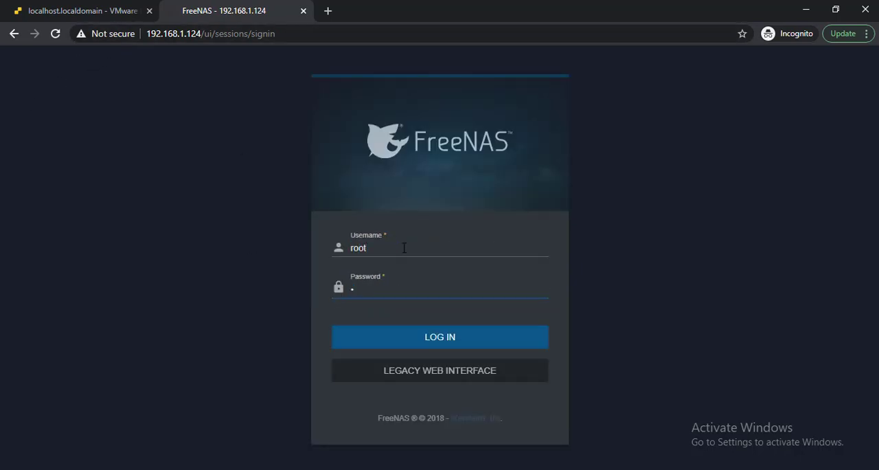
type("*******")
key("Return")
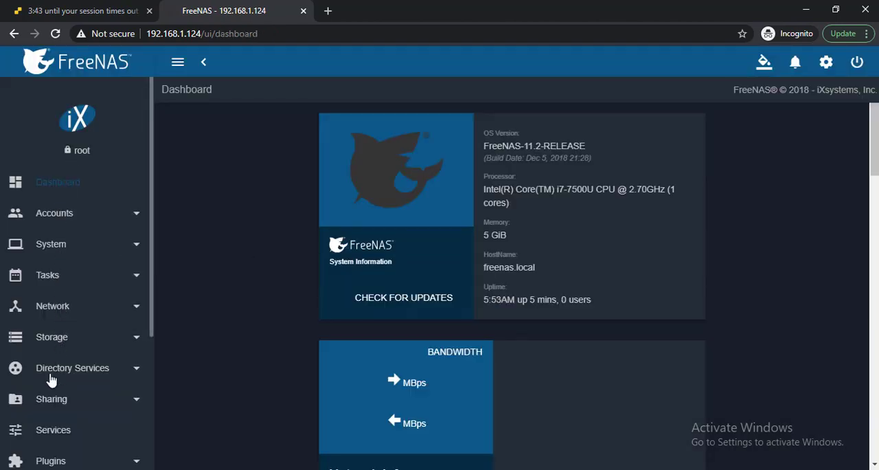
- Go to the FreeNAS storage pools and start creating a new pool to reach the Pool Manager
left_click(51, 347)
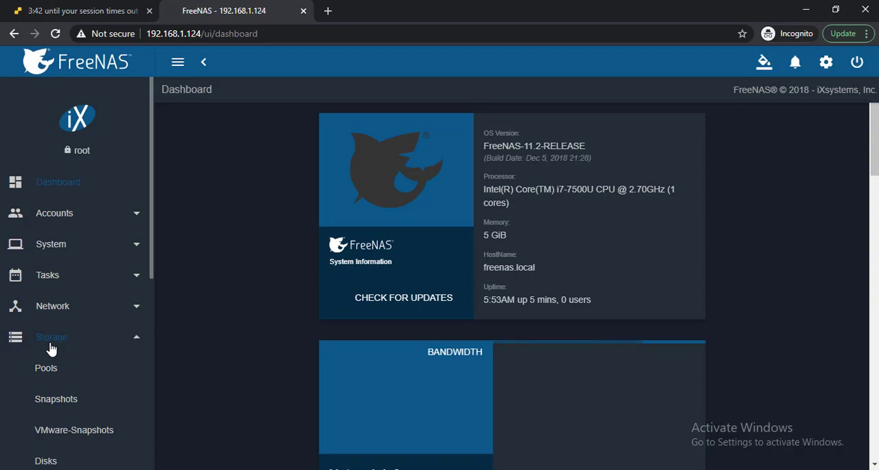
left_click(51, 376)
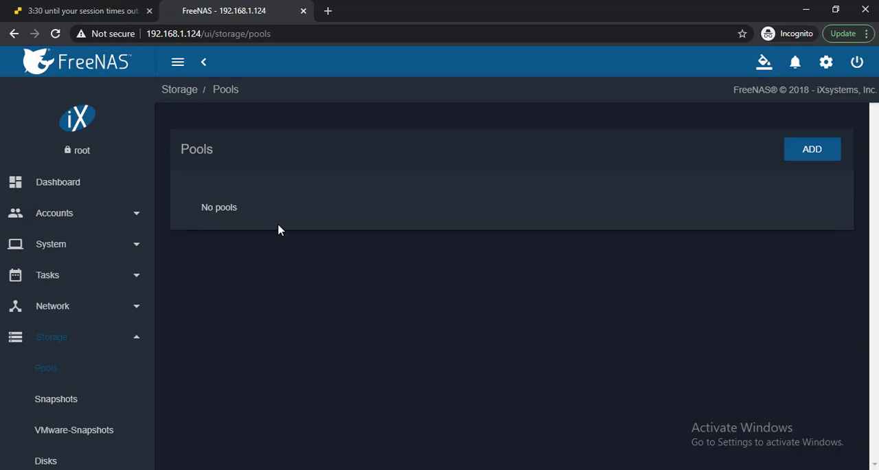
left_click(788, 158)
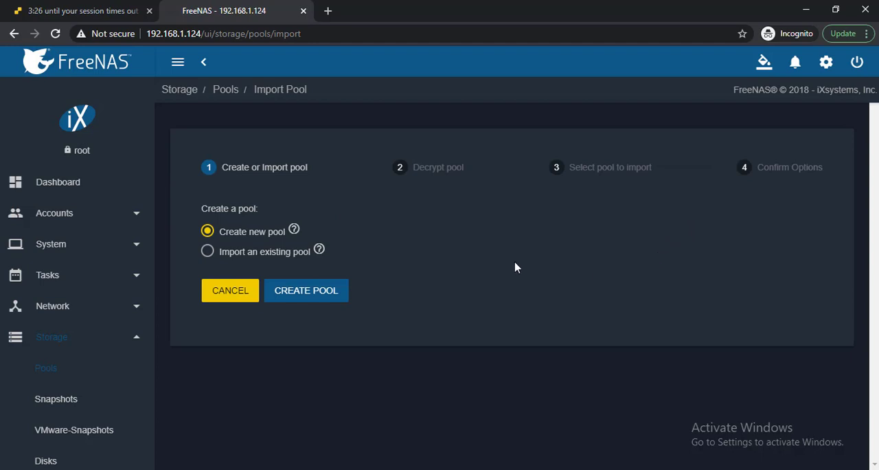
left_click(298, 300)
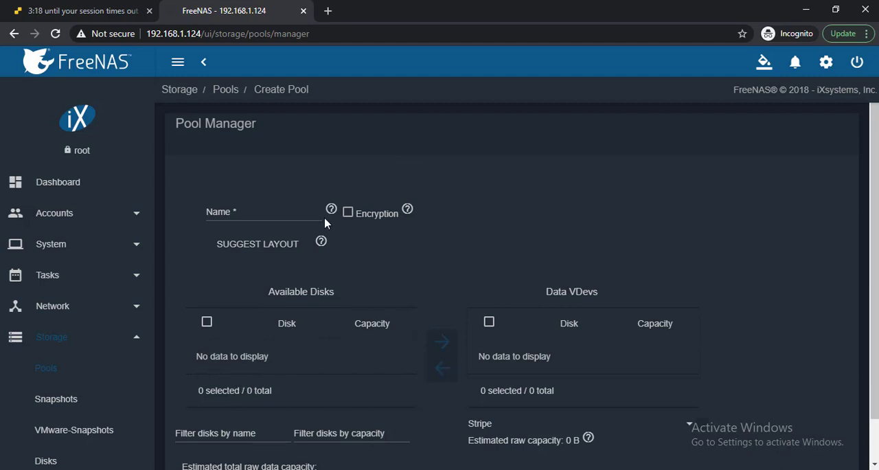
- Switch to VMware Workstation and open the virtual machine settings of FreeNAS2
left_click(551, 467)
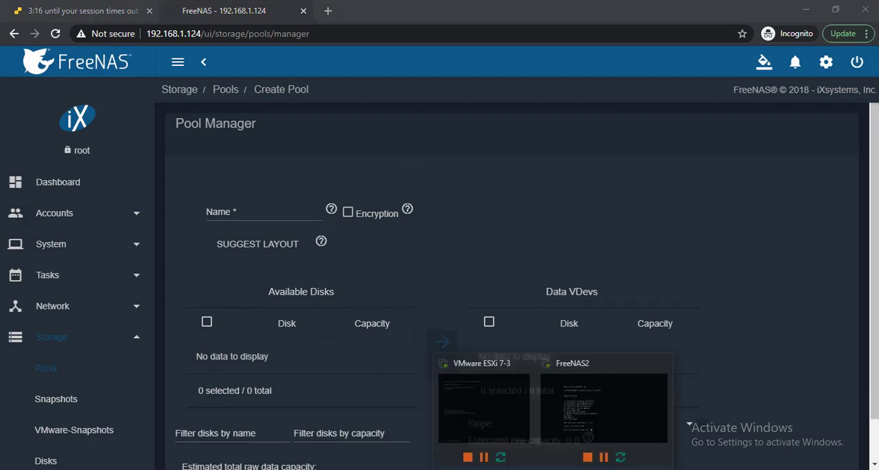
left_click(612, 427)
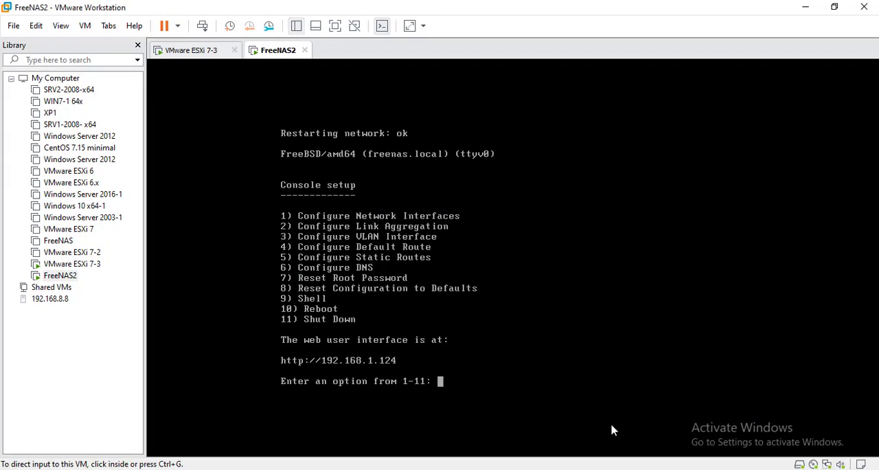
right_click(281, 55)
mouse_move(403, 162)
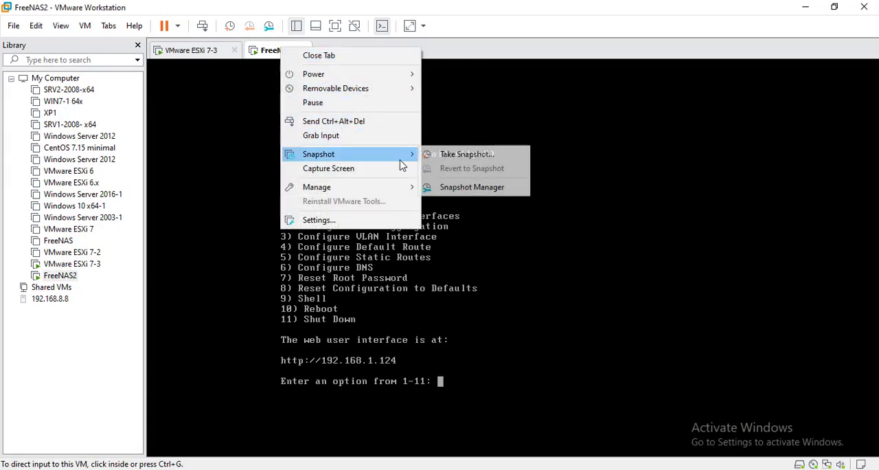
left_click(386, 225)
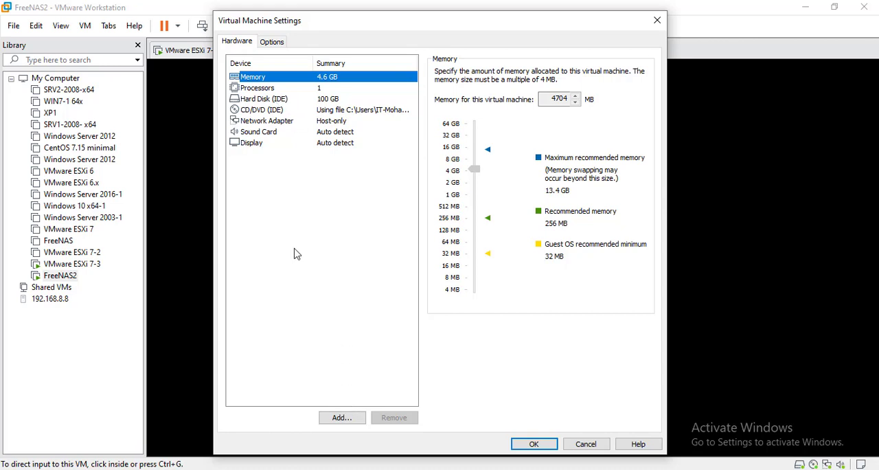
- Begin adding a new SCSI hard disk to FreeNAS2 with a 100 GB maximum size, stored as a single file
left_click(343, 423)
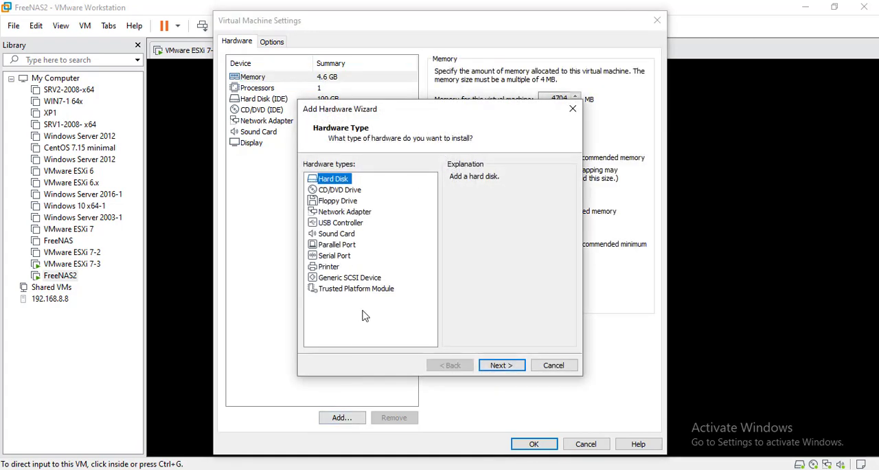
left_click(510, 368)
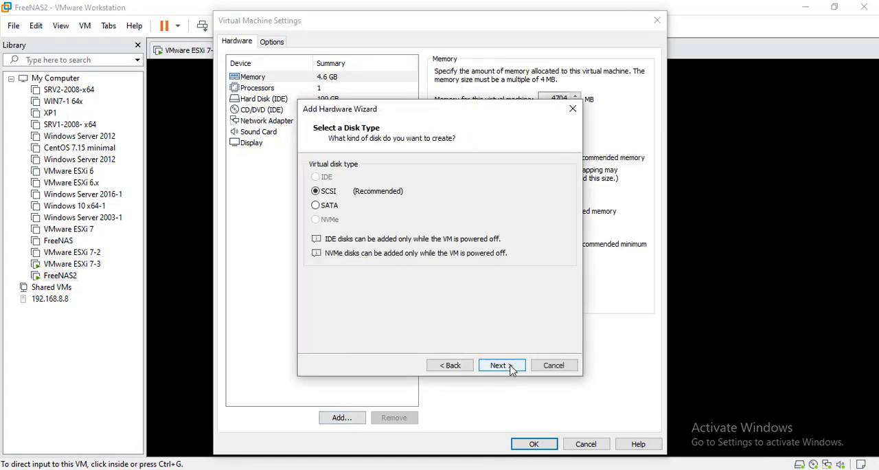
left_click(510, 368)
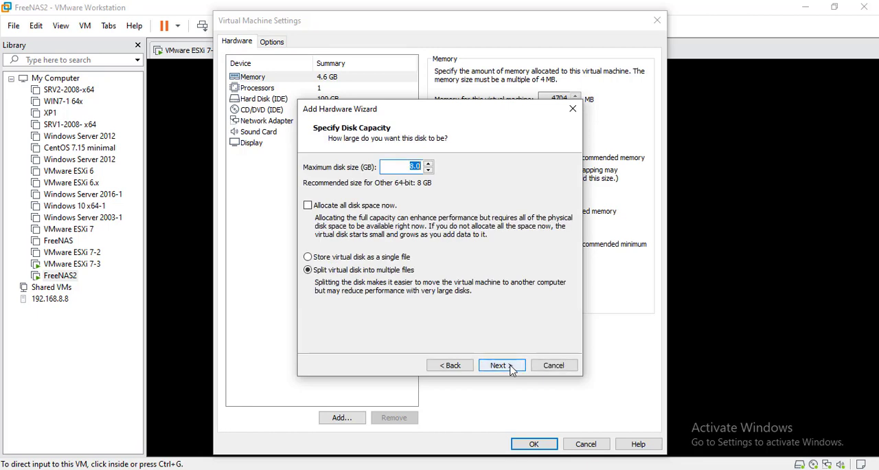
type("100")
left_click(362, 257)
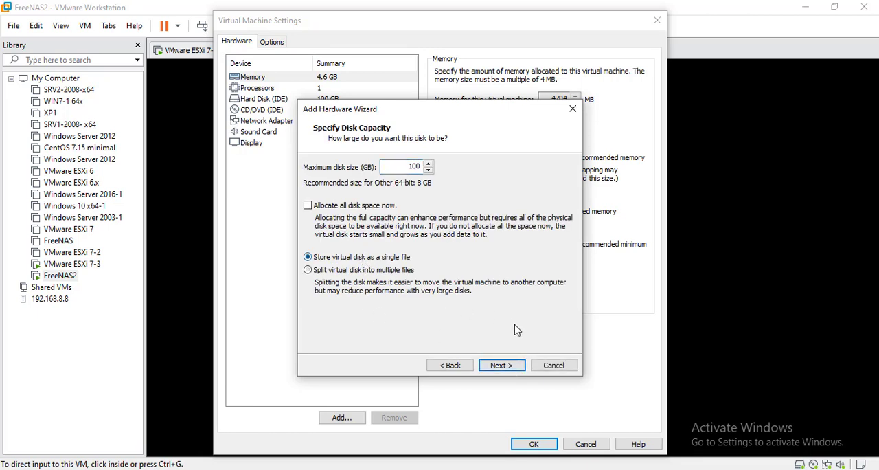
left_click(506, 365)
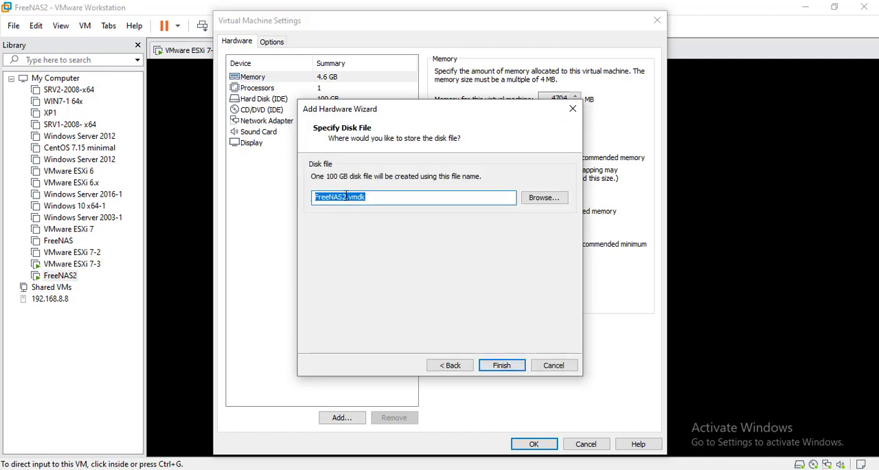
- Name the disk file FreeNAS2HD1.vmdk, place it in E:\VMs\FreeNAS2 and finish adding the disk
left_click(346, 199)
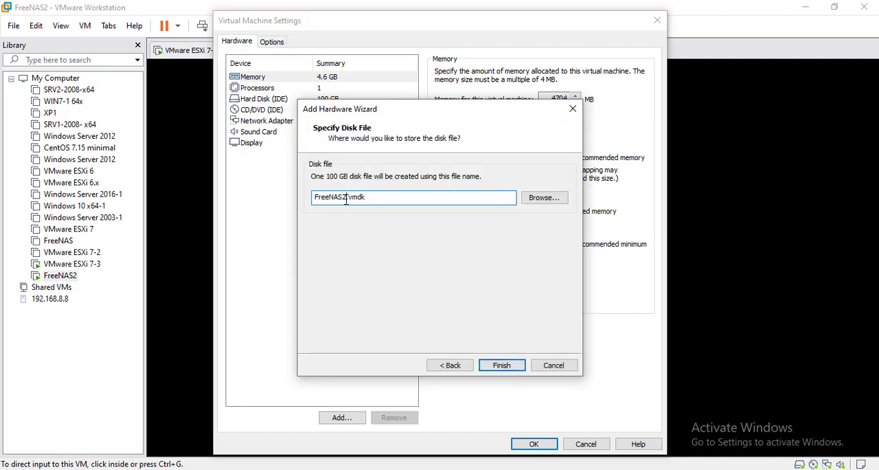
type("HD1")
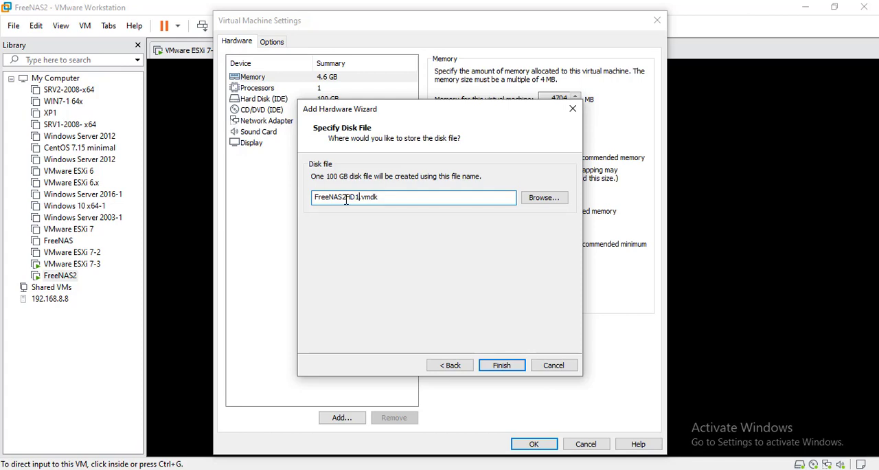
left_click(562, 198)
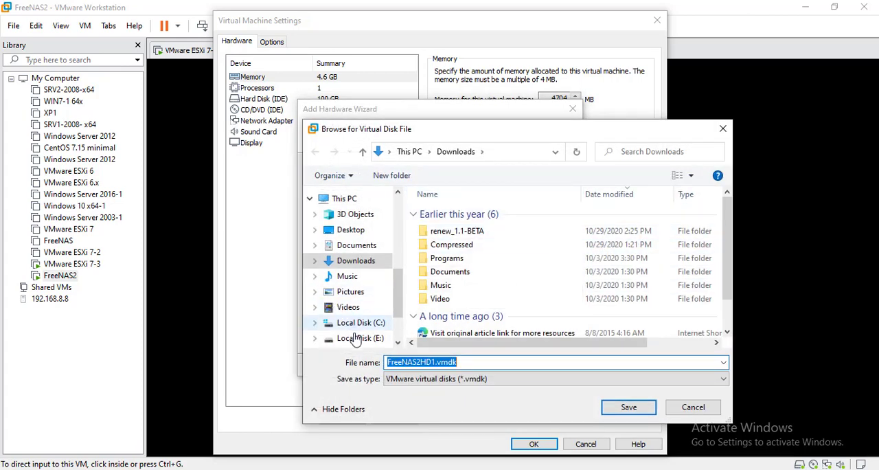
left_click(373, 343)
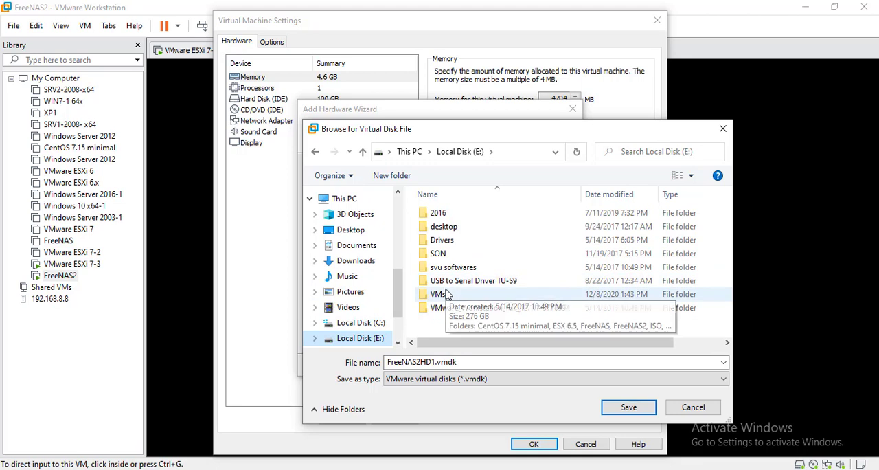
double_click(445, 295)
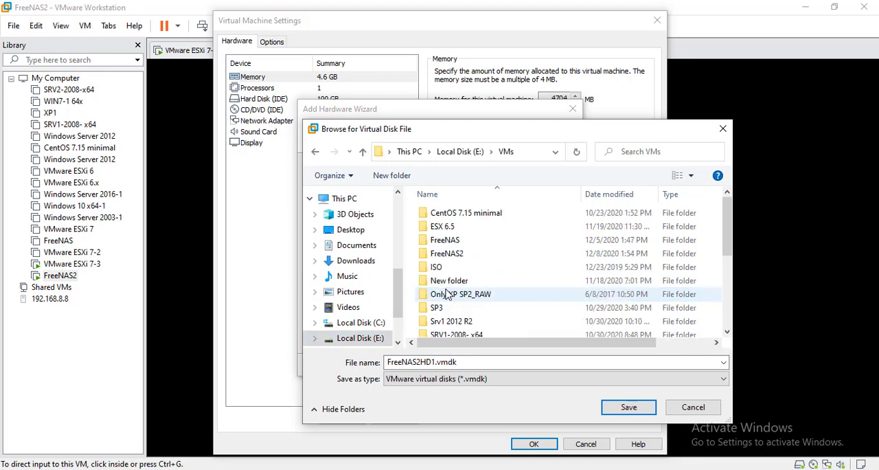
double_click(452, 255)
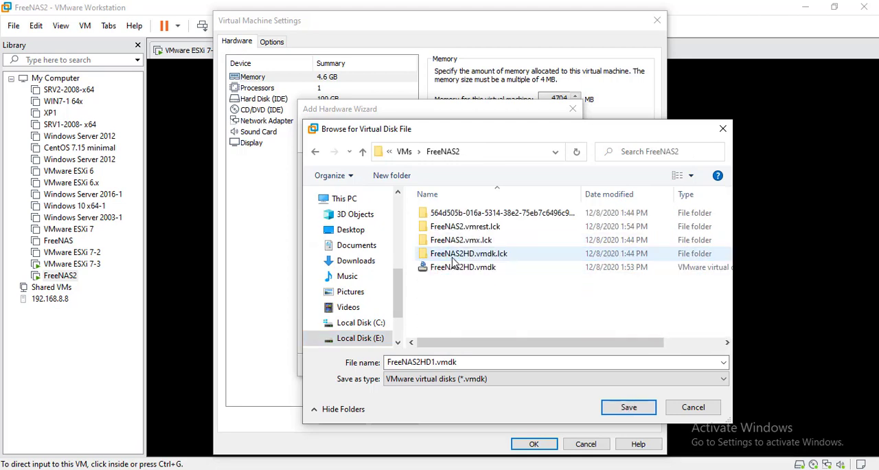
left_click(626, 413)
left_click(501, 365)
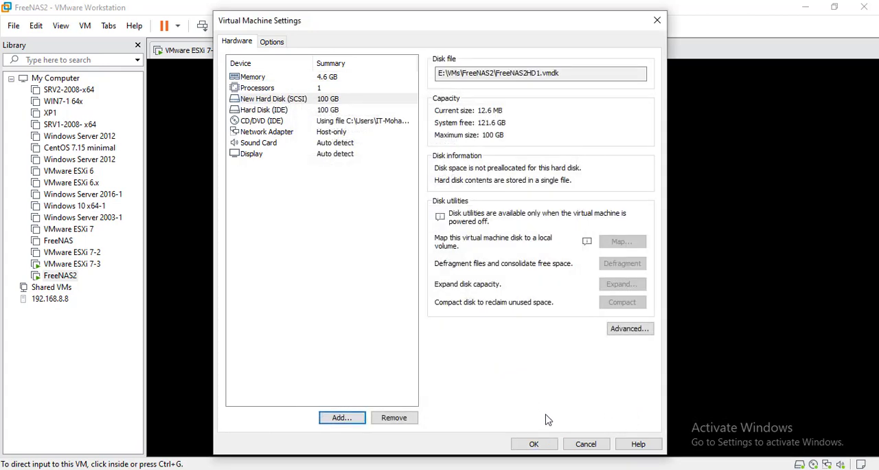
- Begin adding a second SCSI hard disk to FreeNAS2, 100 GB in size and stored as a single file
left_click(344, 417)
left_click(506, 365)
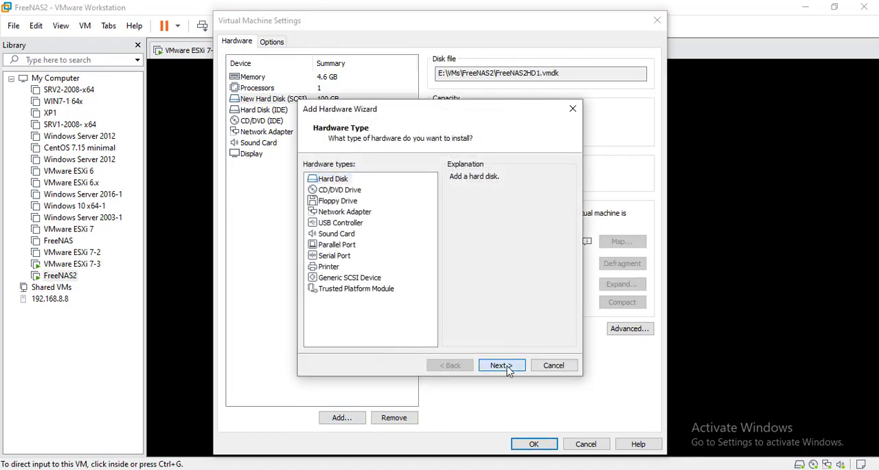
left_click(506, 366)
left_click(506, 365)
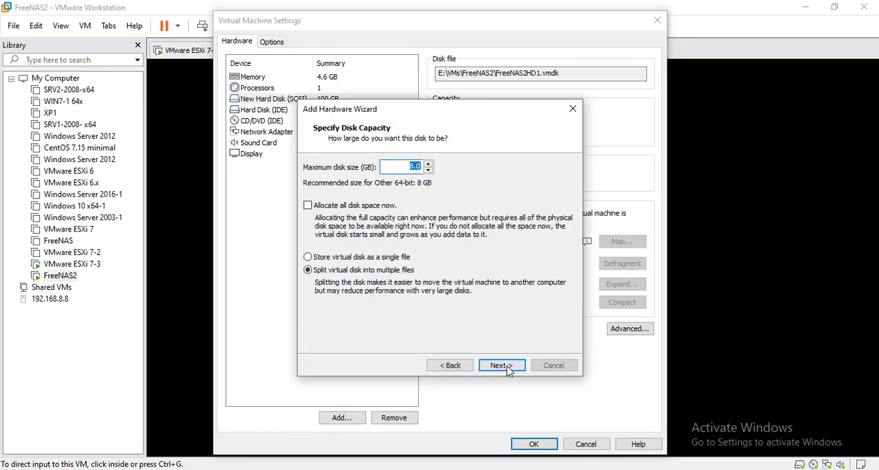
type("100")
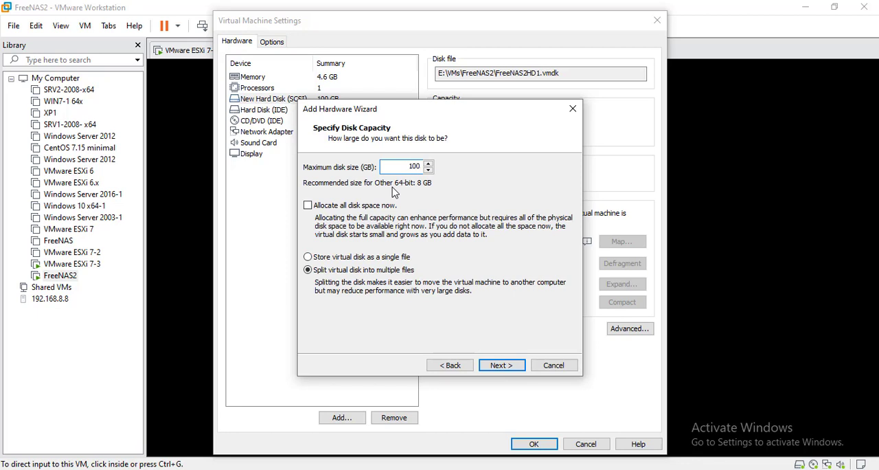
left_click(341, 256)
left_click(502, 364)
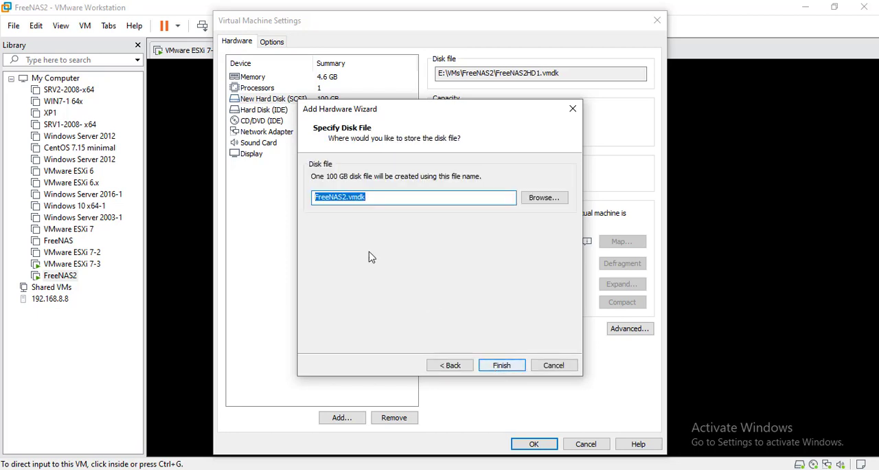
- Store the second disk as FreeNAS2HD2.vmdk in E:\VMs\FreeNAS2 and apply the virtual machine settings
left_click(347, 196)
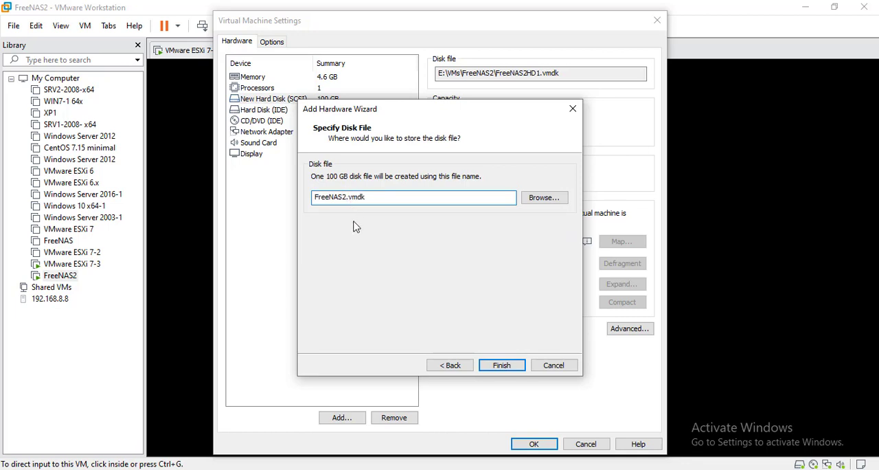
type("HD3")
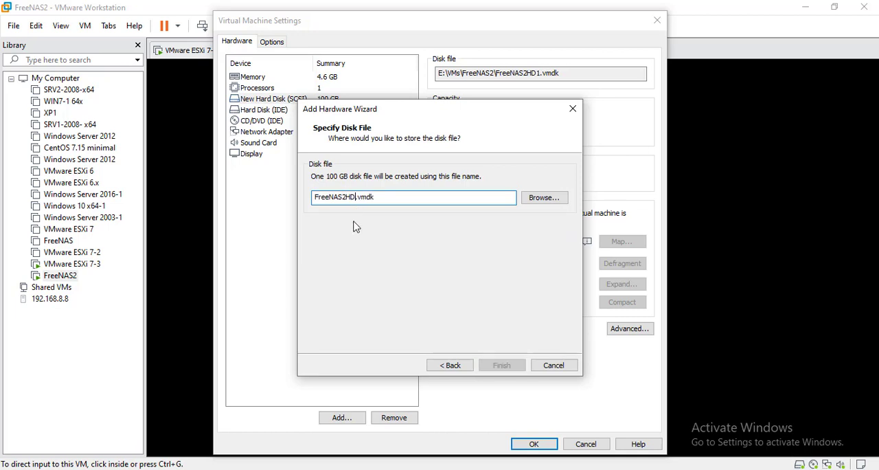
left_click(556, 201)
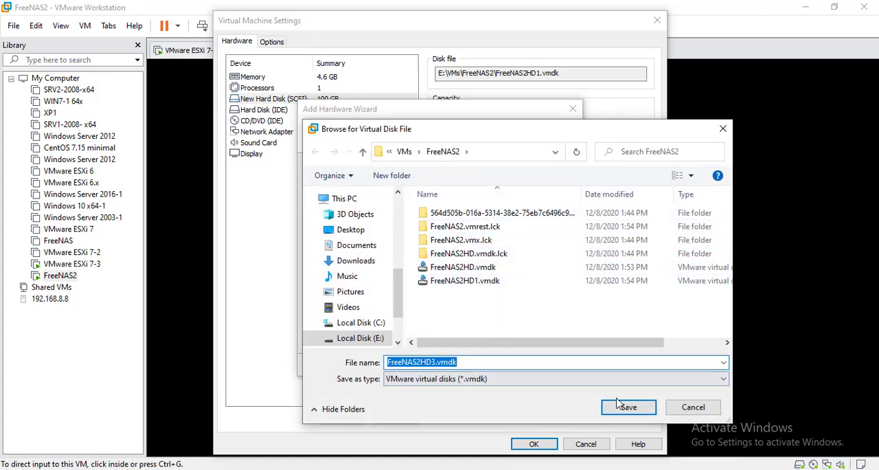
left_click(435, 365)
key("BackSpace")
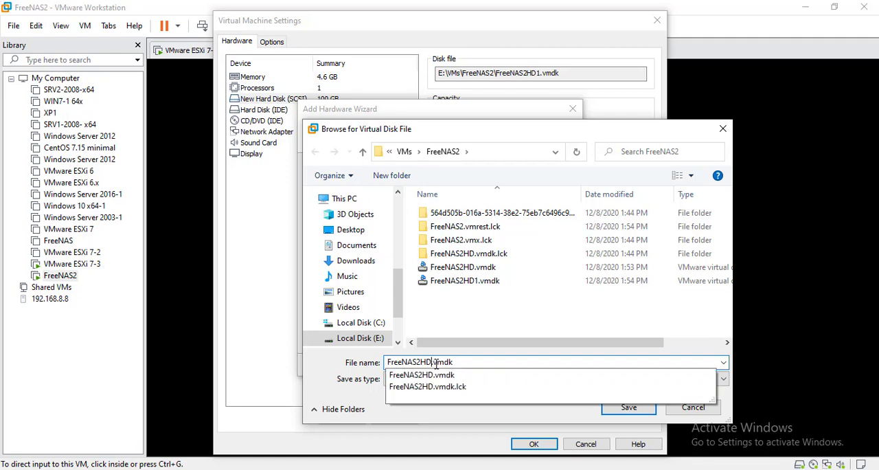
type("2")
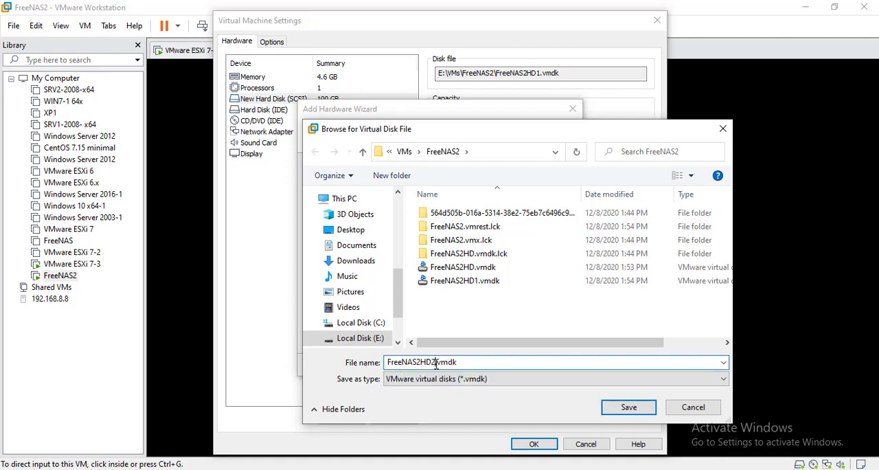
left_click(638, 410)
left_click(505, 365)
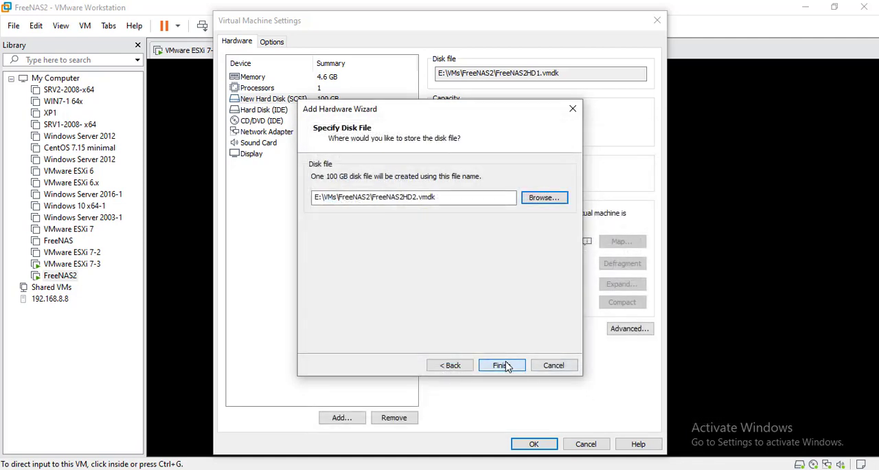
left_click(525, 443)
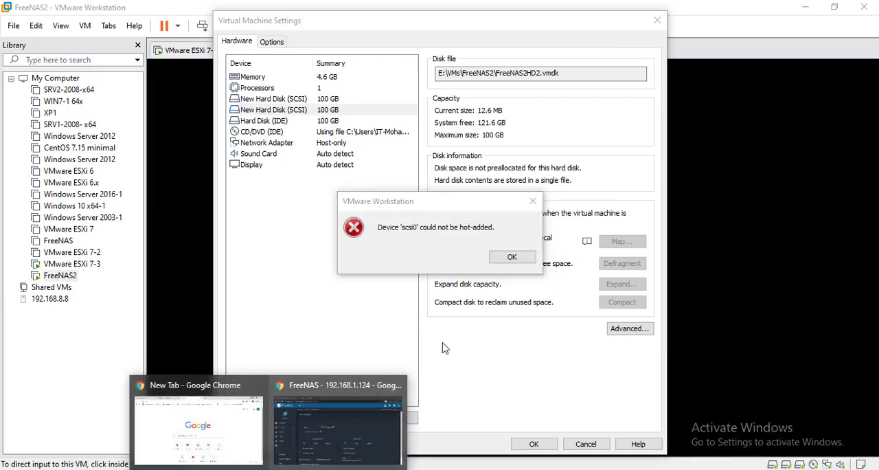
- Dismiss the hot-add error, close the FreeNAS2 settings and check the available disks in the FreeNAS Pool Manager
left_click(511, 258)
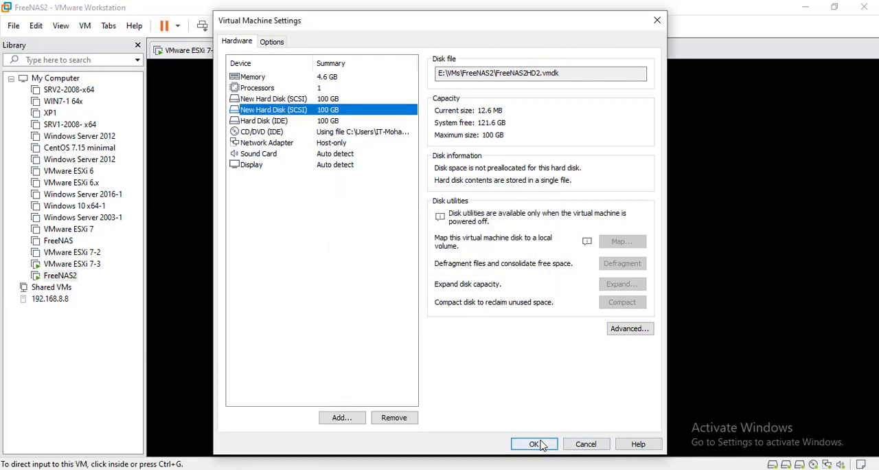
left_click(583, 445)
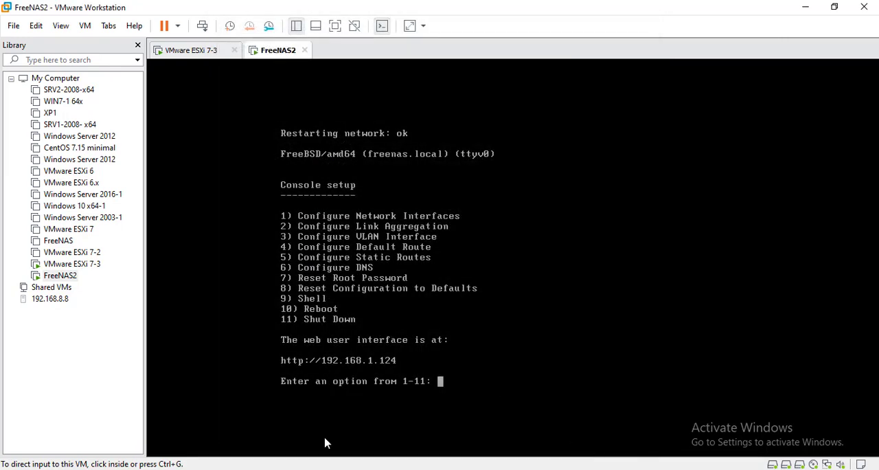
left_click(324, 469)
left_click(343, 439)
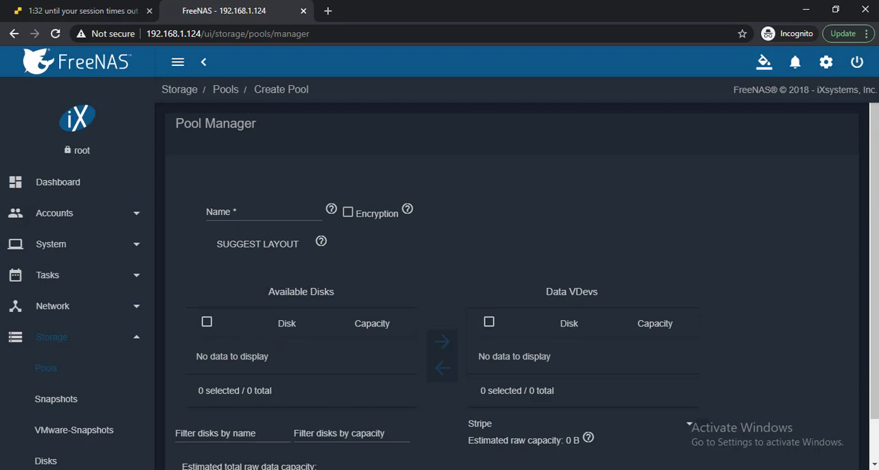
left_click(269, 469)
left_click(340, 456)
left_click(268, 469)
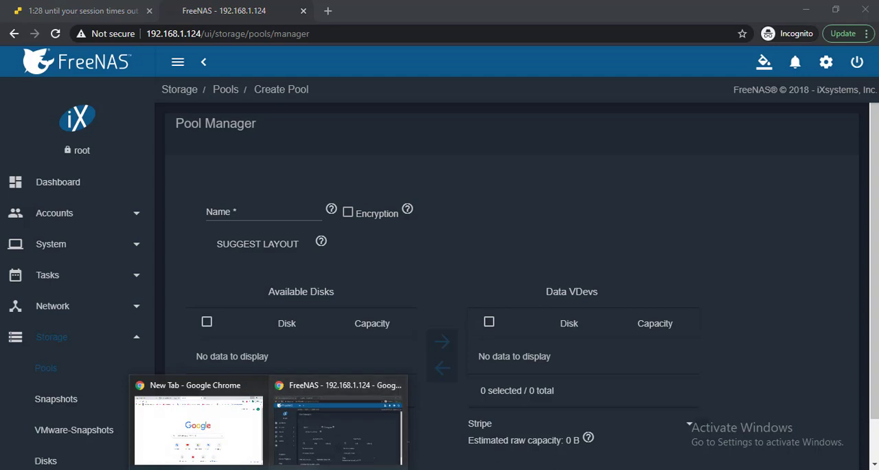
- Switch back to VMware Workstation and reset the FreeNAS2 virtual machine, confirming the reset
mouse_move(595, 469)
left_click(602, 420)
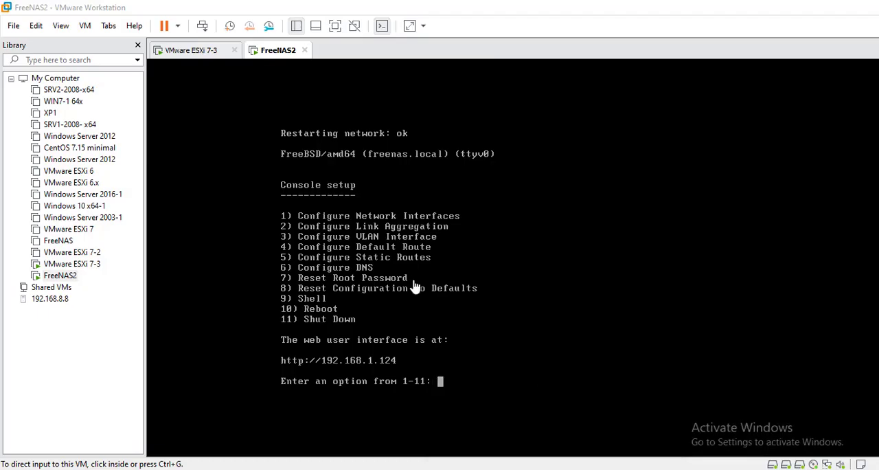
right_click(268, 52)
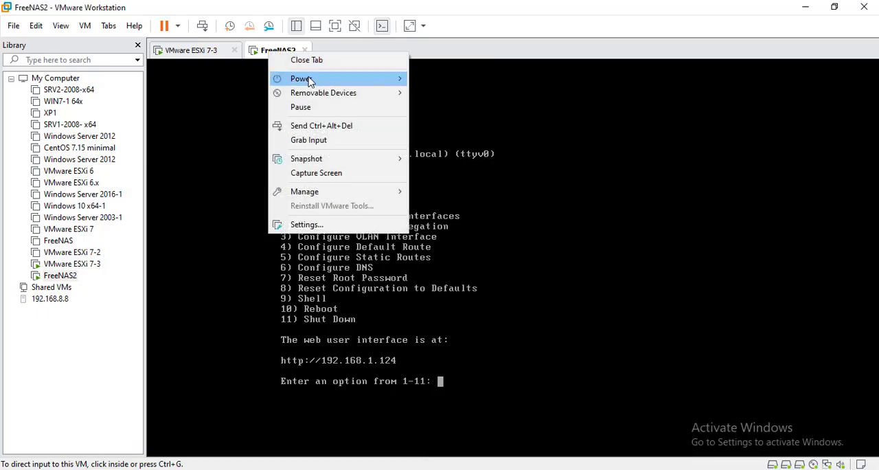
mouse_move(404, 79)
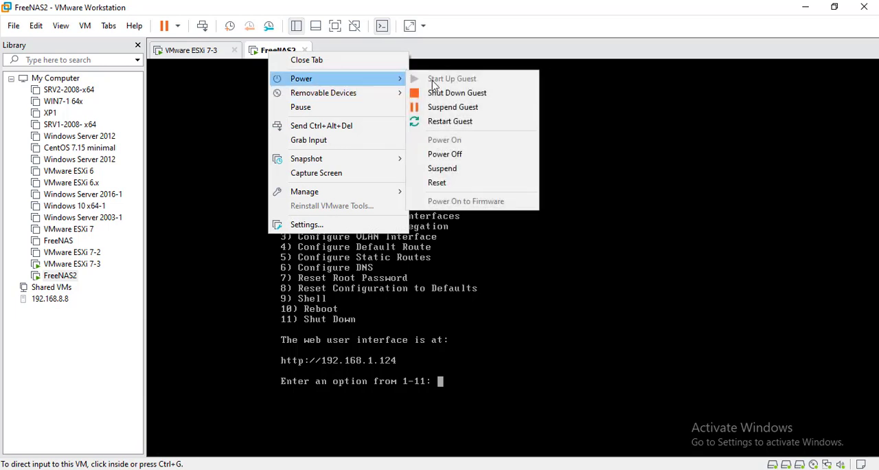
left_click(454, 182)
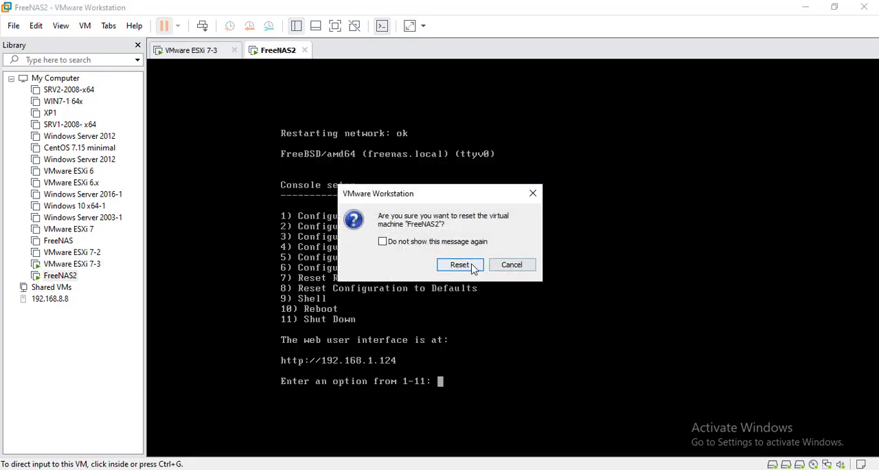
left_click(473, 267)
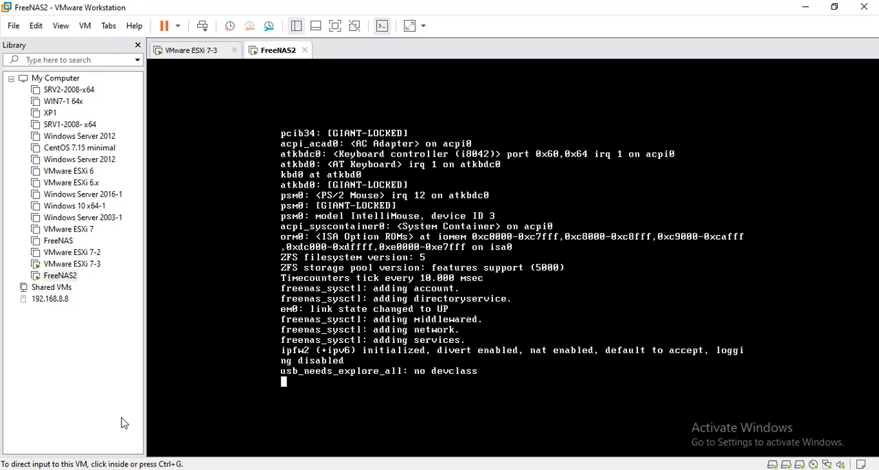
- Open a Windows command prompt and start a continuous ping to 192.168.1.124
key("super+r")
key("Return")
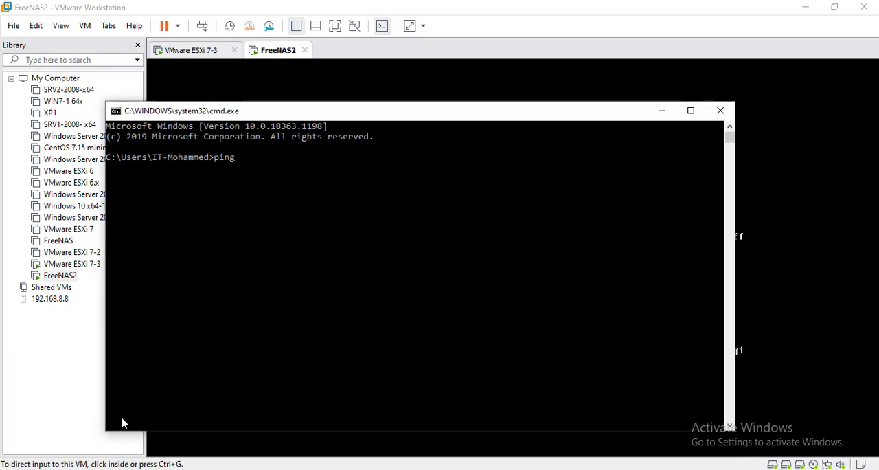
type("ping 192.168.1.124")
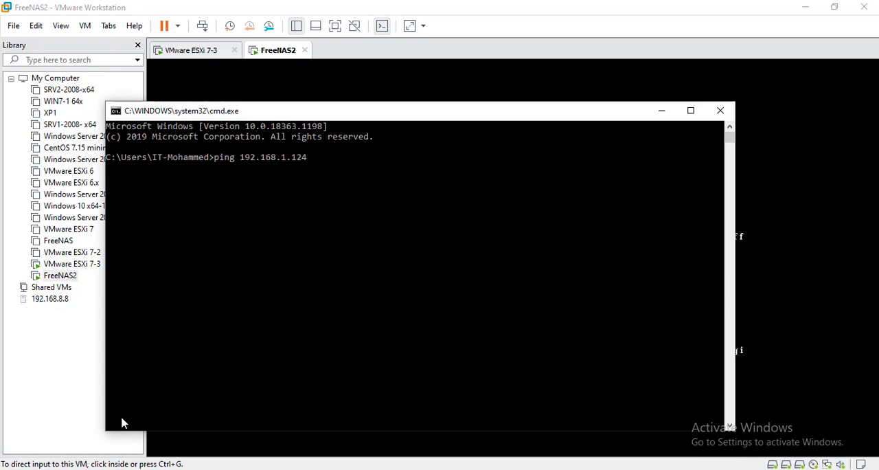
type(" -t")
key("Return")
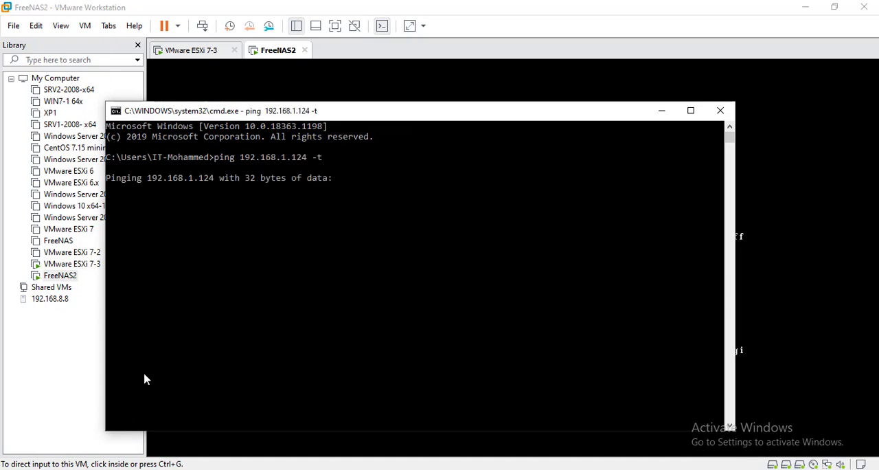
- Reposition the ping window to monitor the FreeNAS2 restart alongside its console, and close the command prompt
left_click_drag(332, 118, 638, 187)
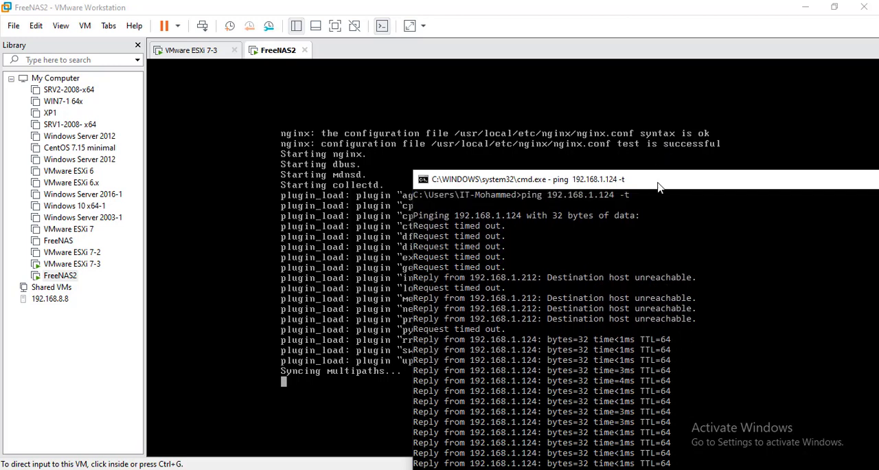
left_click_drag(659, 186, 664, 119)
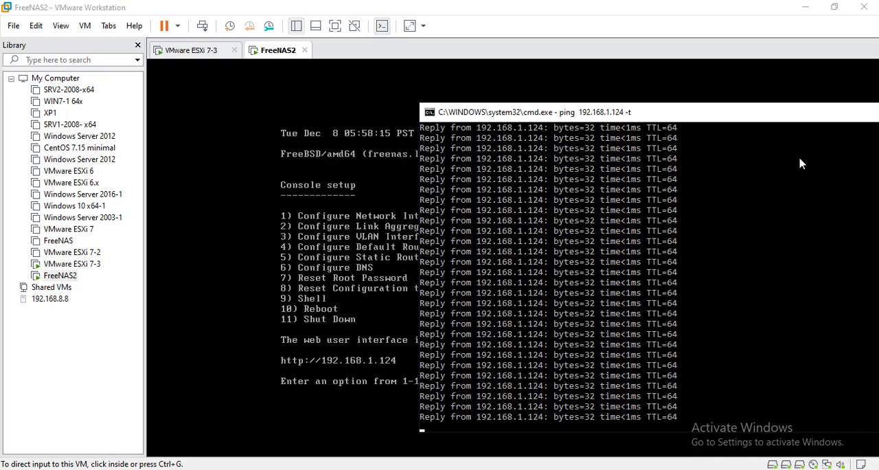
left_click_drag(802, 118, 754, 124)
left_click_drag(699, 139, 611, 155)
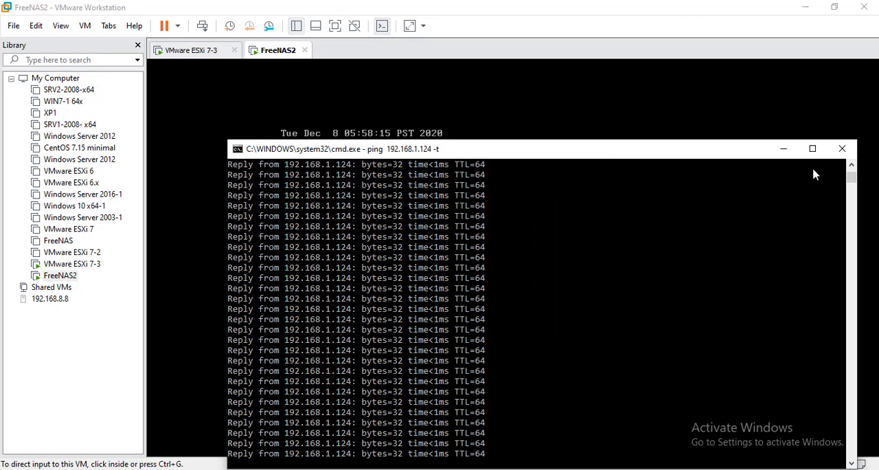
left_click(843, 150)
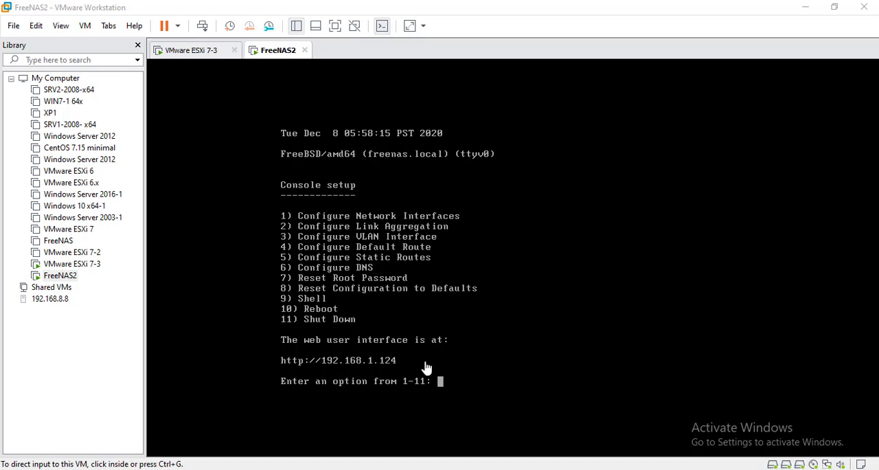
- Switch to the FreeNAS web interface in Chrome and log in as root with the account password
mouse_move(268, 469)
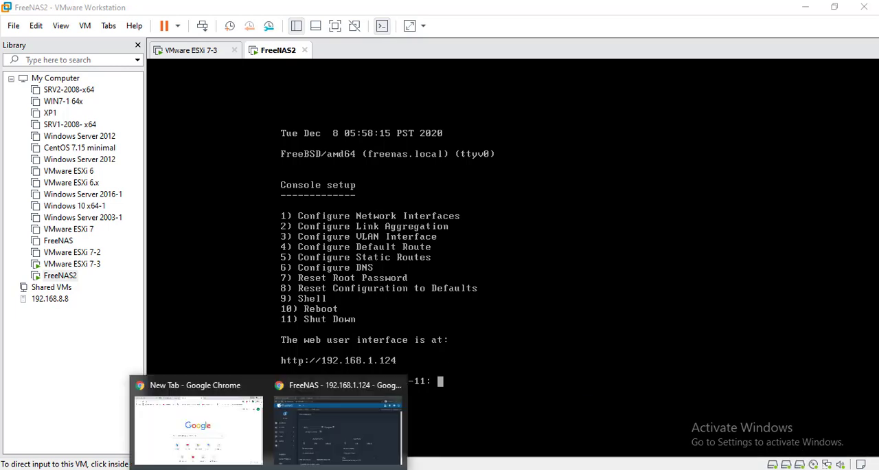
left_click(318, 438)
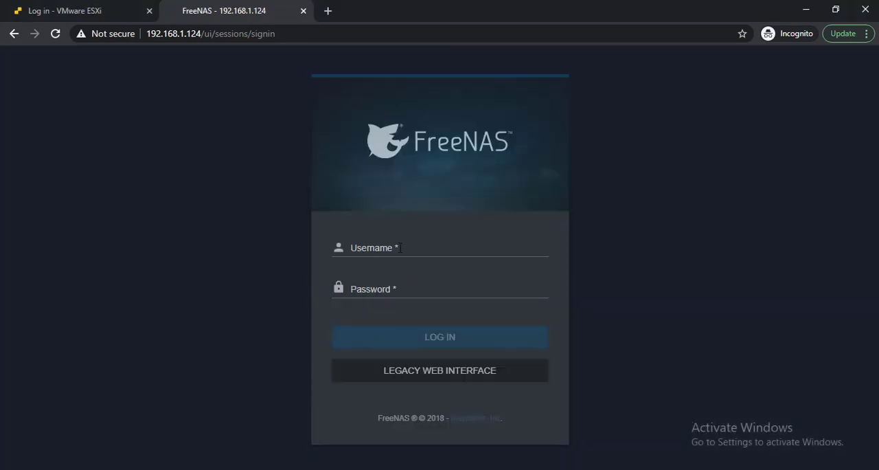
left_click(400, 247)
type("root1")
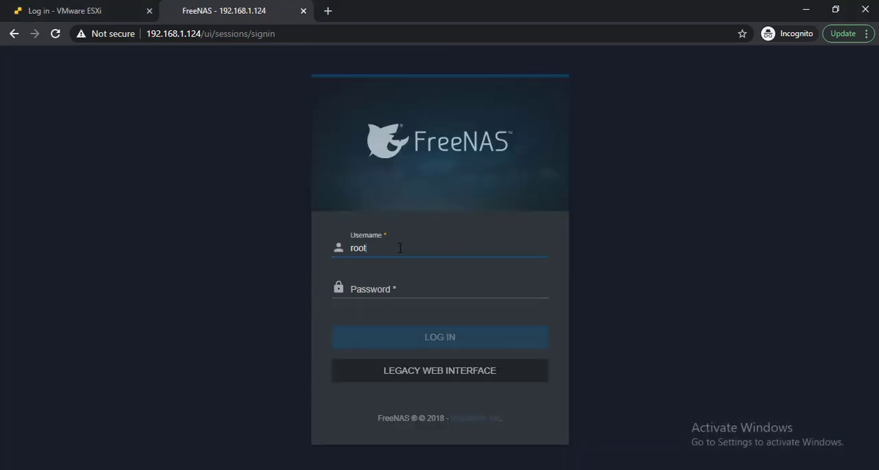
key("Tab")
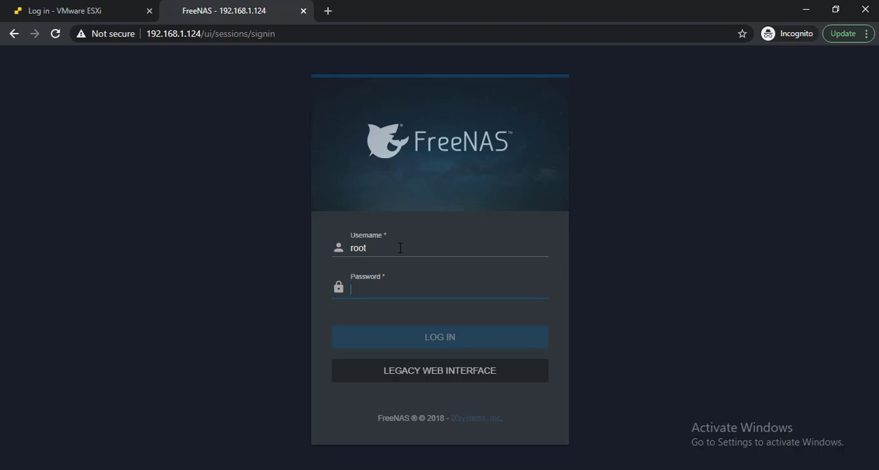
type("f")
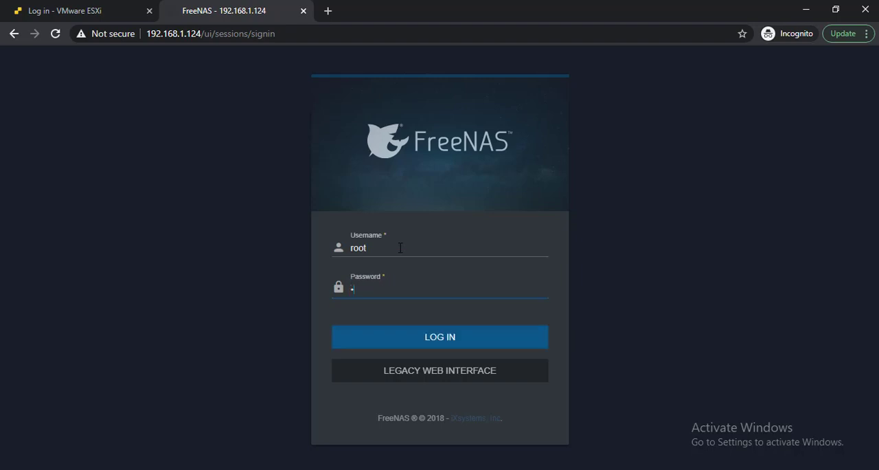
key("Return")
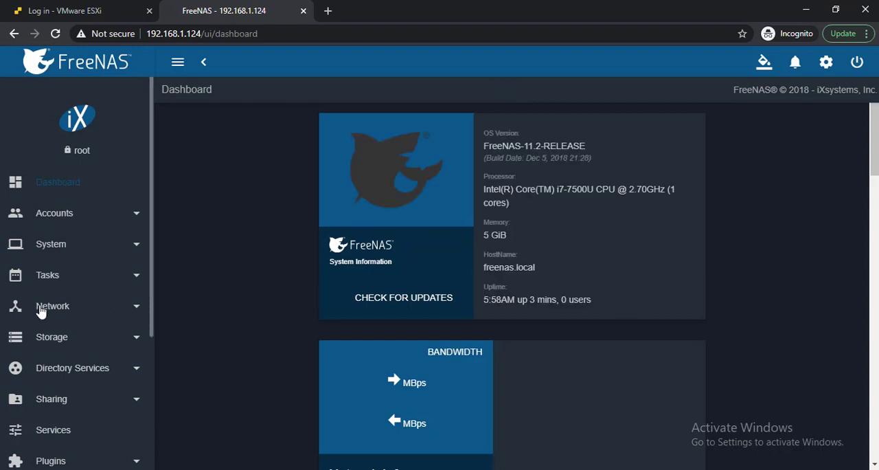
- Go to the storage pools page and start creating a new pool
left_click(40, 308)
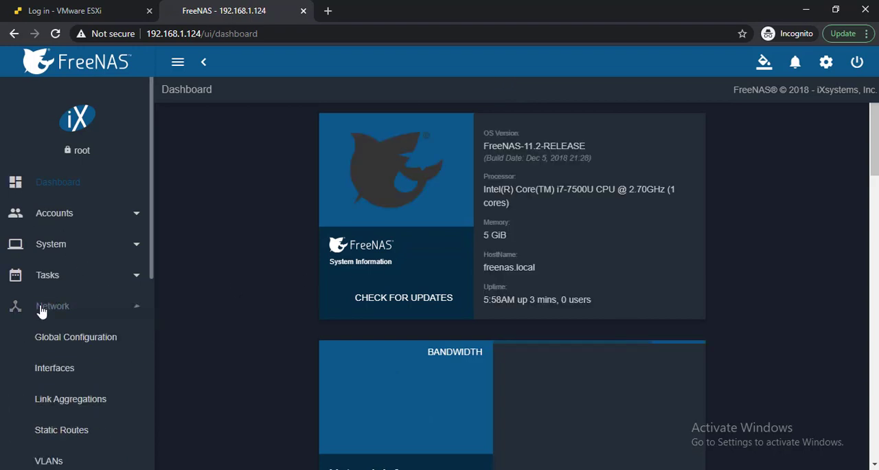
left_click(41, 309)
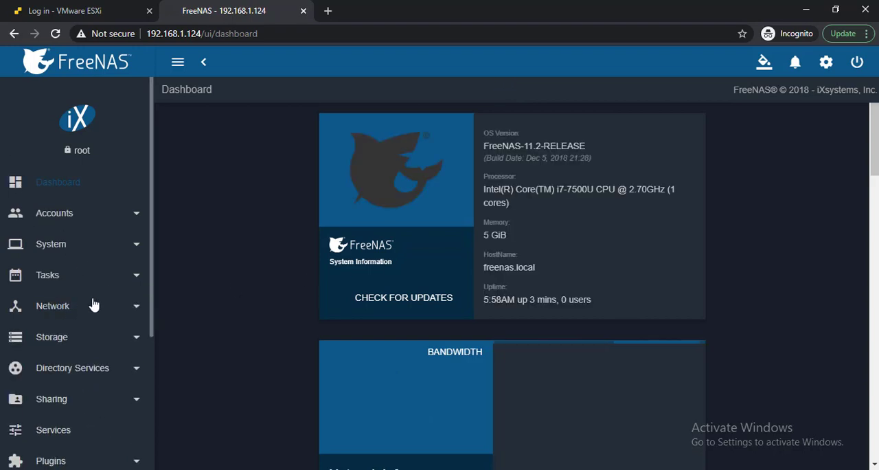
left_click(52, 338)
left_click(46, 369)
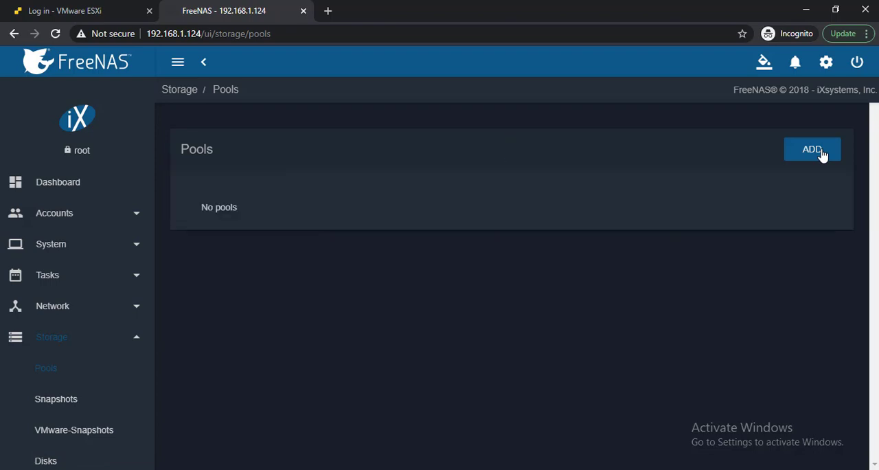
left_click(814, 150)
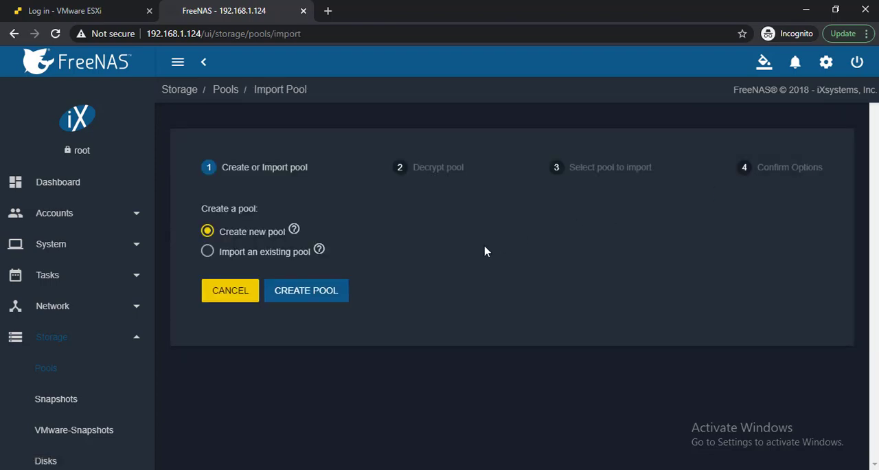
left_click(338, 292)
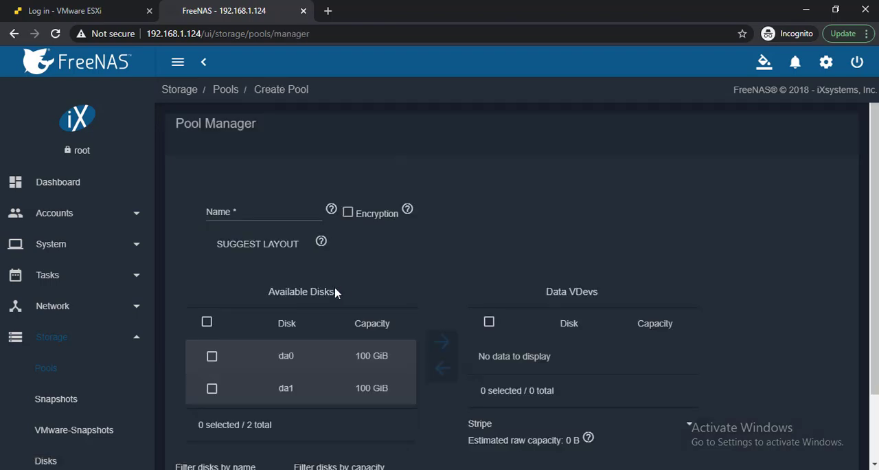
- Name the pool Pool1, add disks da0 and da1 to its data VDevs and set the layout to Mirror
left_click(240, 210)
type("Pool1")
left_click(208, 328)
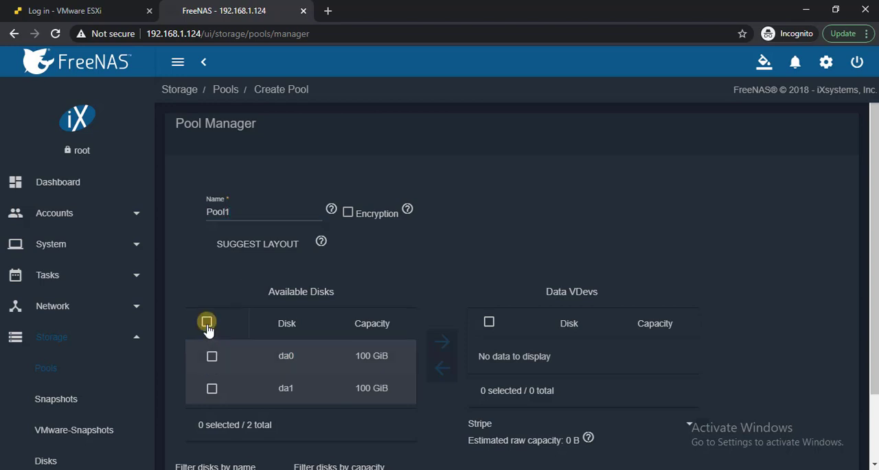
left_click(447, 341)
left_click(487, 456)
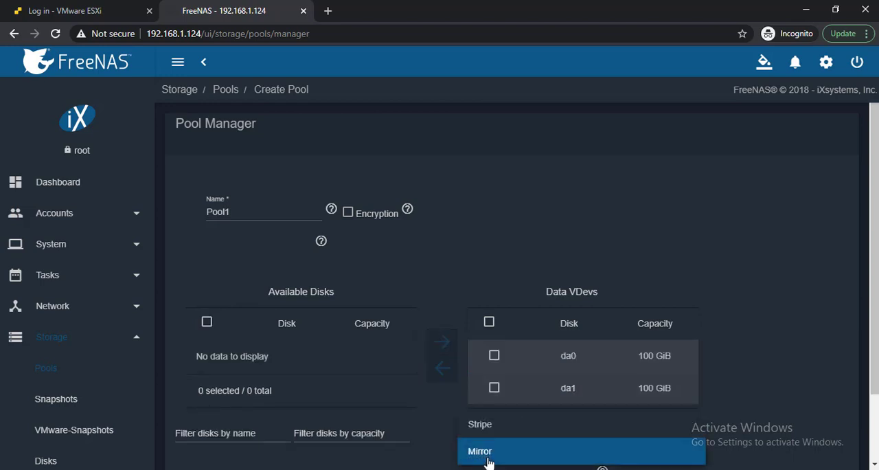
left_click(488, 461)
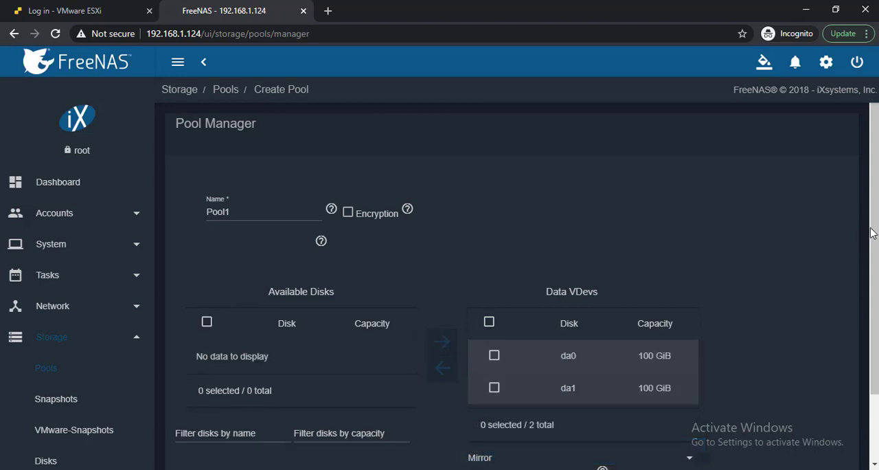
- Create Pool1, confirming that the contents of all added disks are erased
scroll(872, 234, "down", 2)
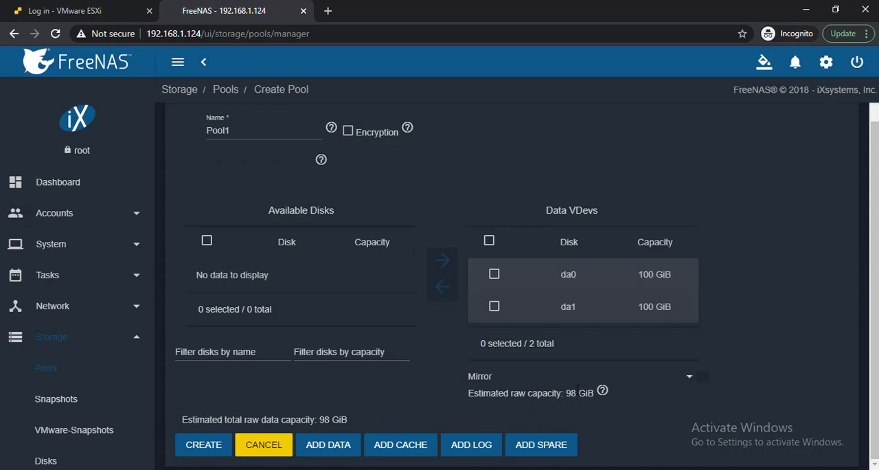
left_click_drag(576, 393, 566, 393)
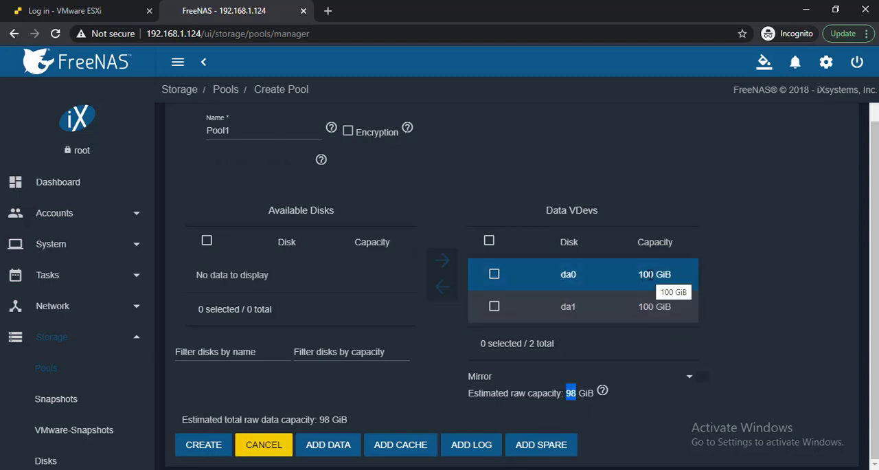
left_click(204, 445)
left_click(204, 450)
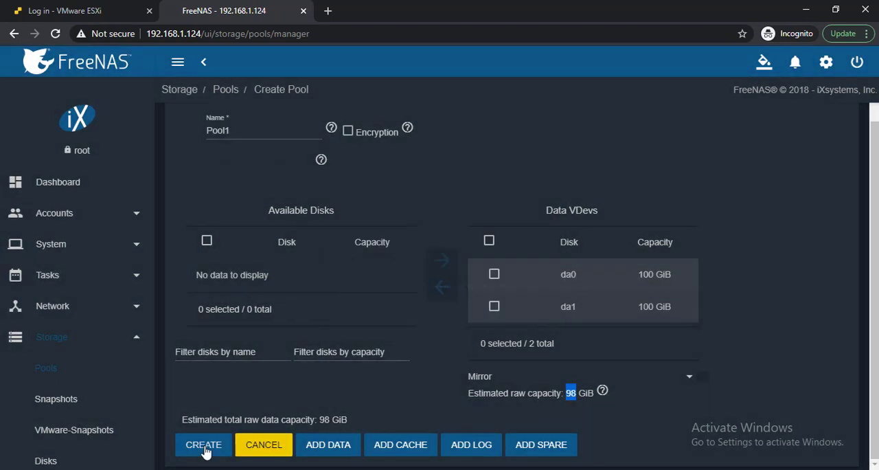
left_click(204, 445)
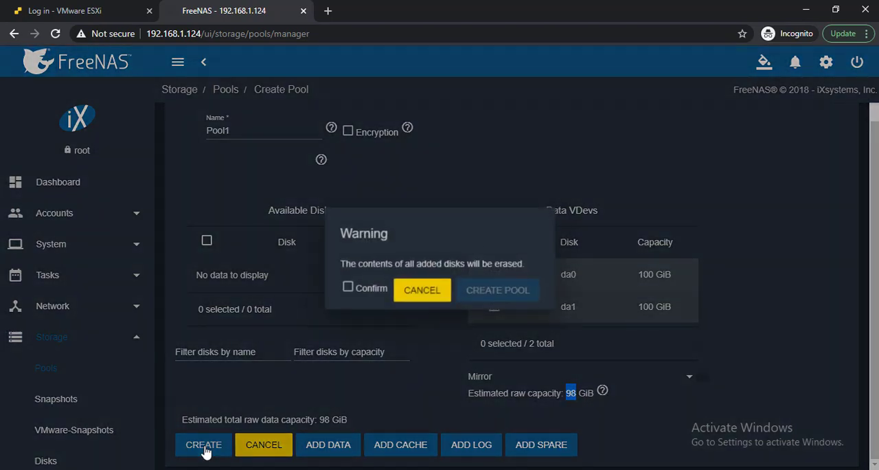
left_click(362, 290)
left_click(494, 292)
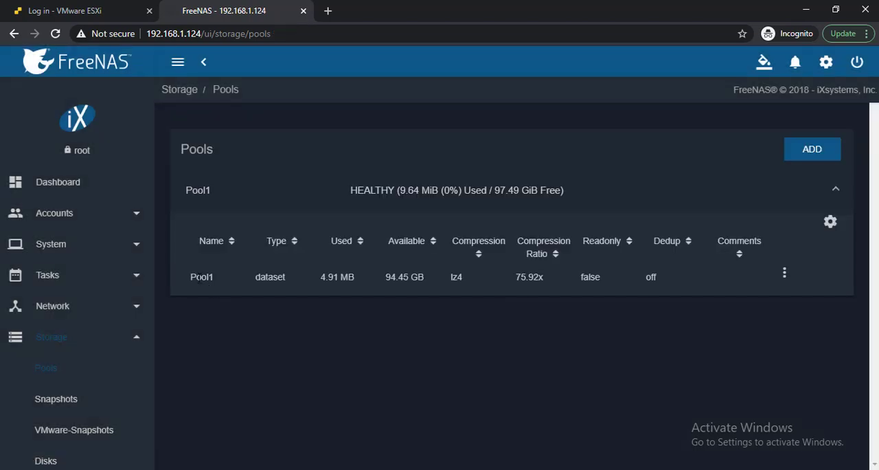
- Add a dataset named DS1 to Pool1 with the default options and expand Pool1 to list it
left_click(783, 278)
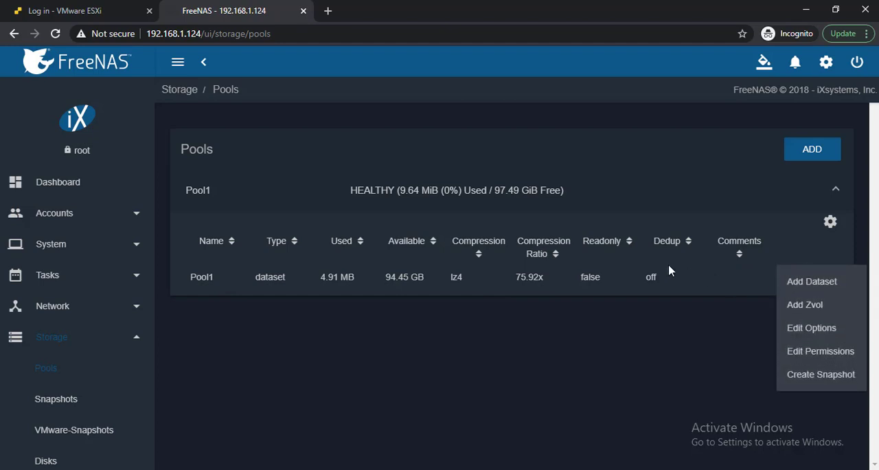
left_click(795, 286)
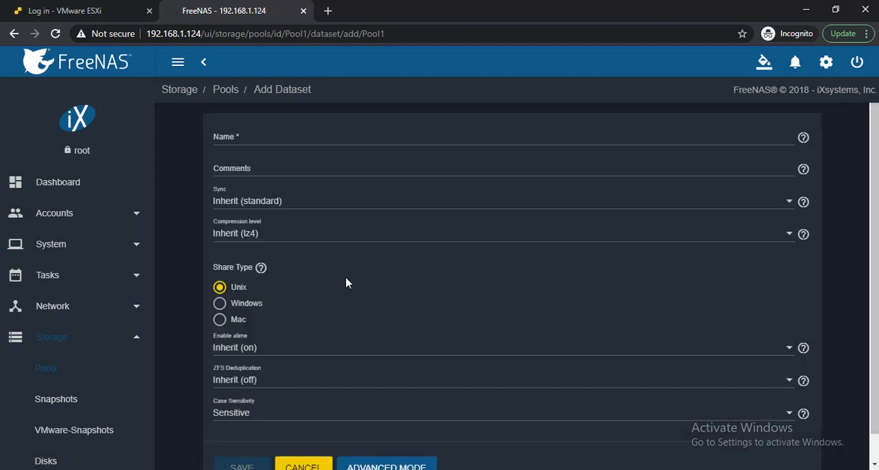
left_click(233, 138)
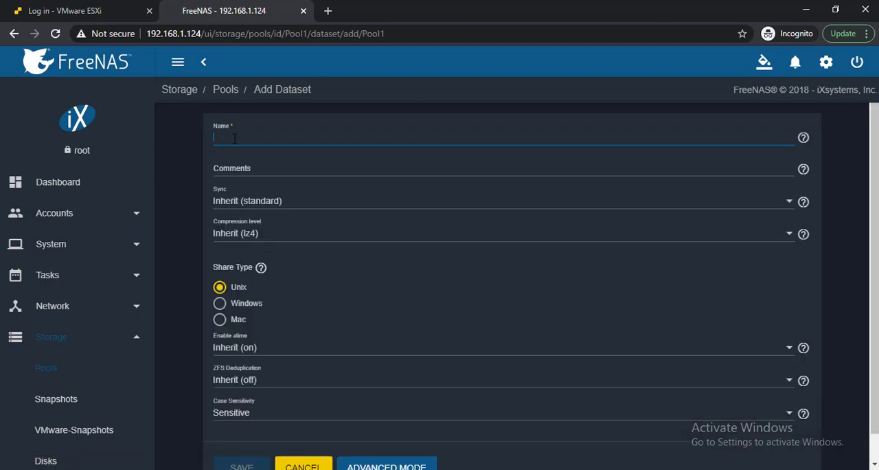
type("DS1")
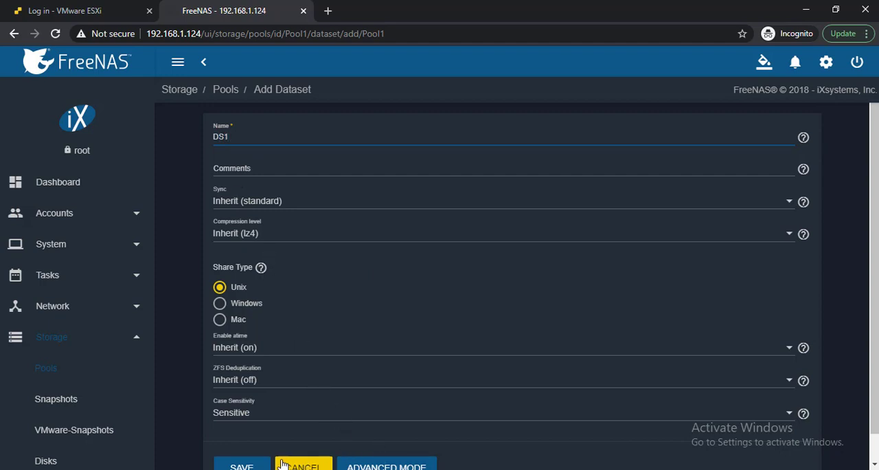
left_click(249, 466)
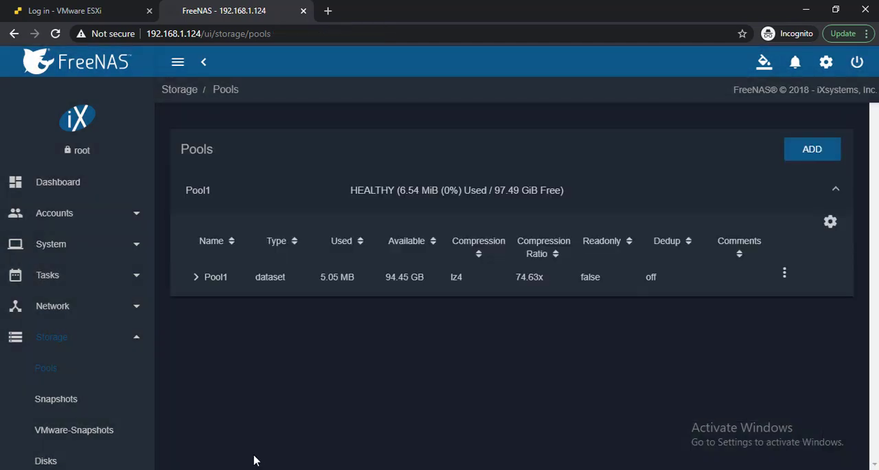
left_click(200, 284)
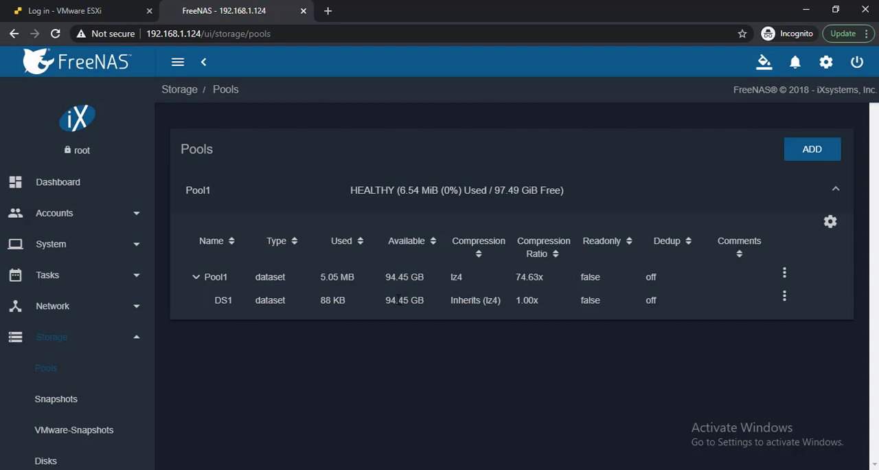
- Go to the Unix (NFS) shares page and start adding a new share
left_click(53, 346)
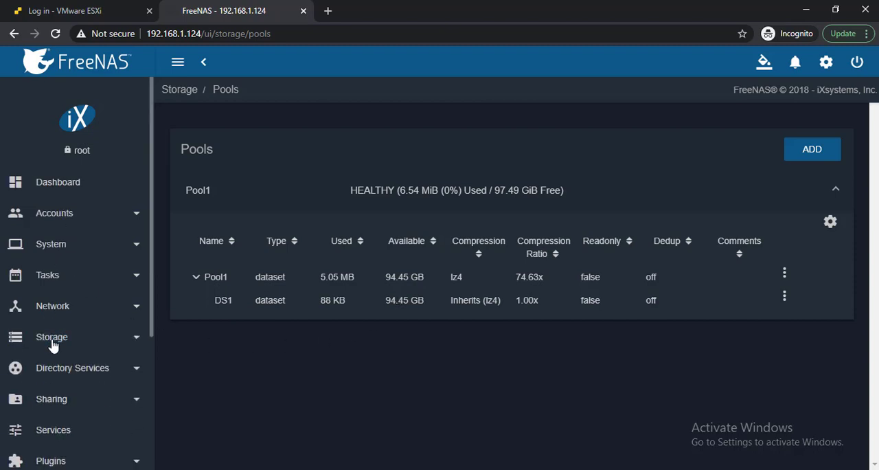
scroll(151, 249, "down", 2)
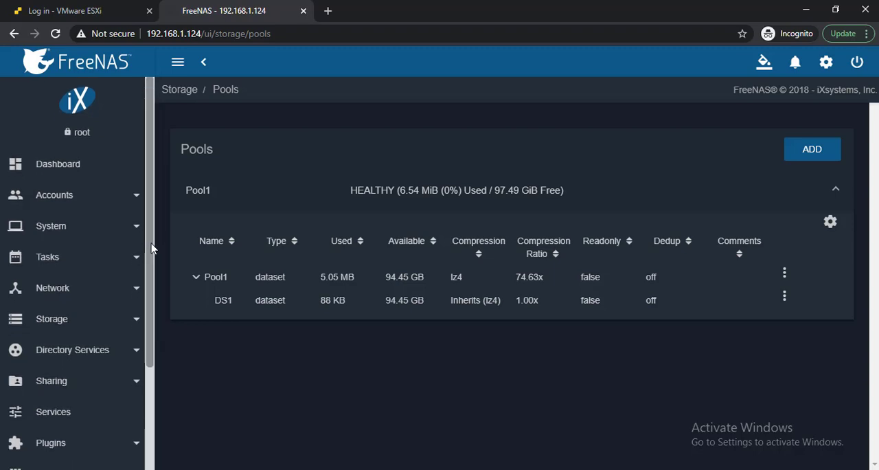
left_click_drag(152, 249, 153, 313)
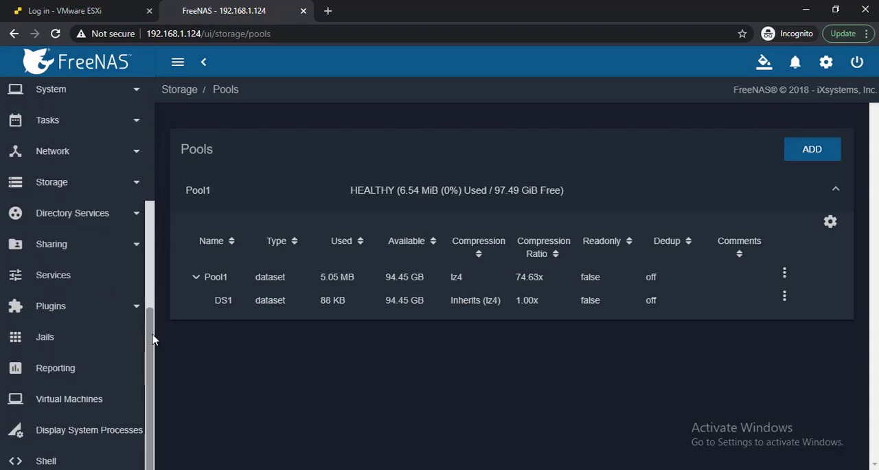
scroll(153, 344, "down", 1)
scroll(154, 329, "up", 3)
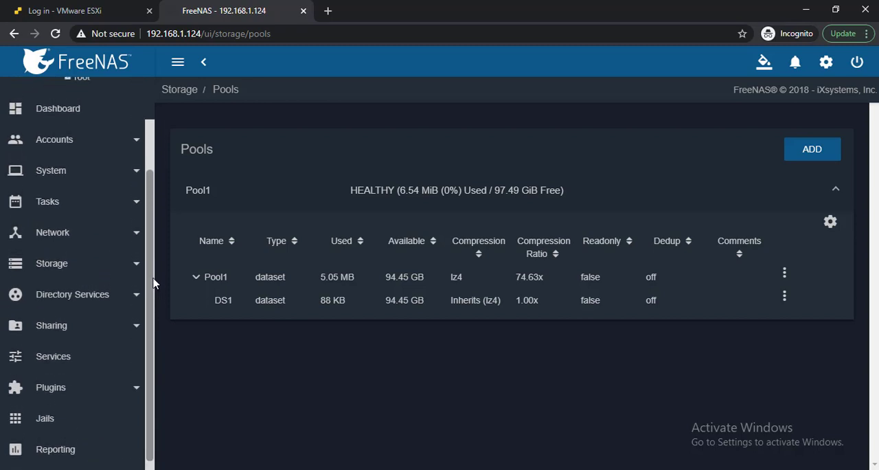
left_click(47, 237)
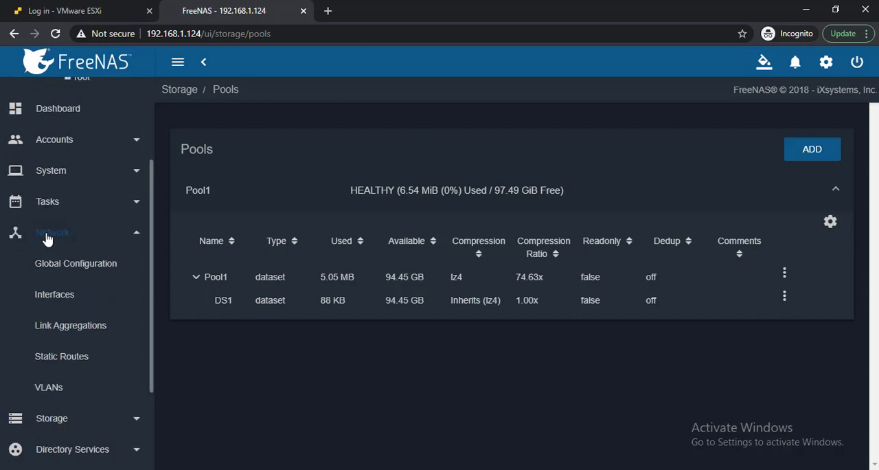
left_click(47, 238)
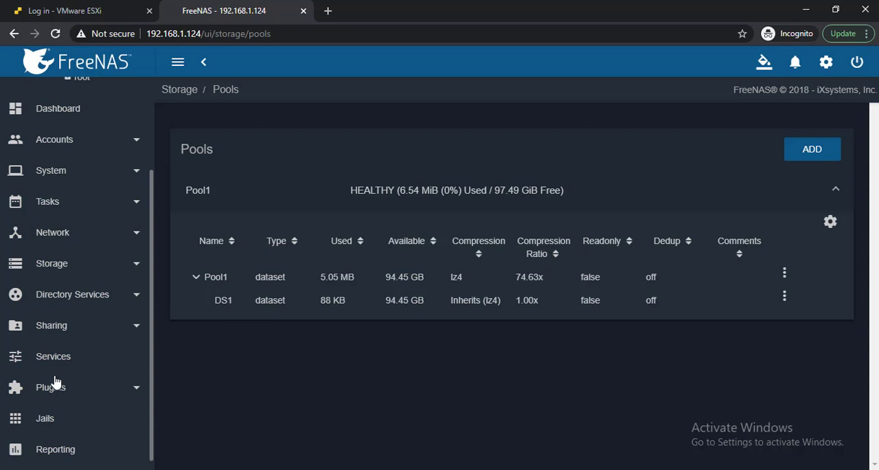
left_click(54, 325)
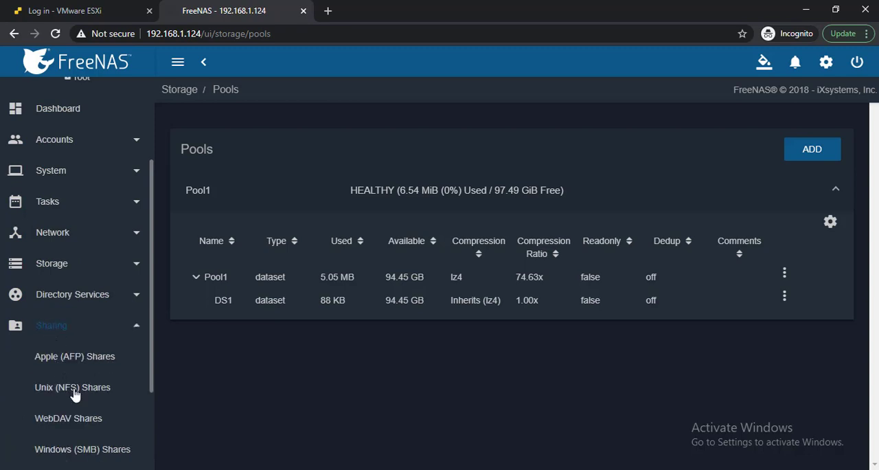
left_click(74, 389)
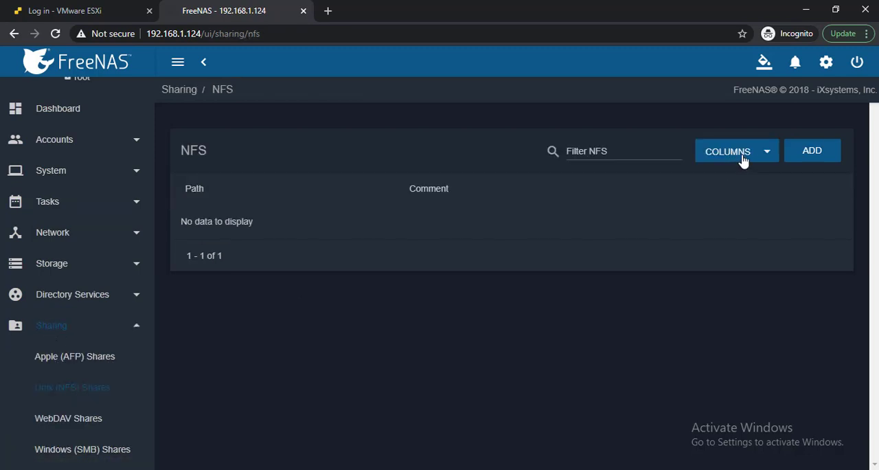
left_click(811, 155)
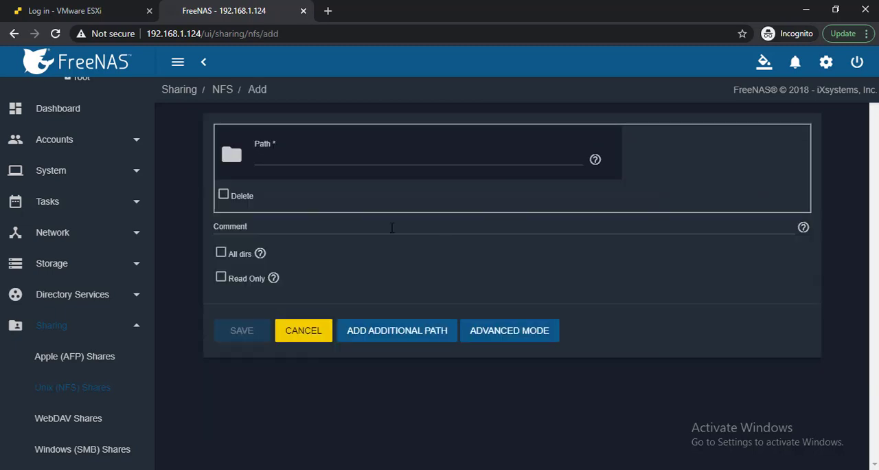
- Browse the folder tree and set the NFS share path to /mnt/Pool1/DS1
left_click(266, 156)
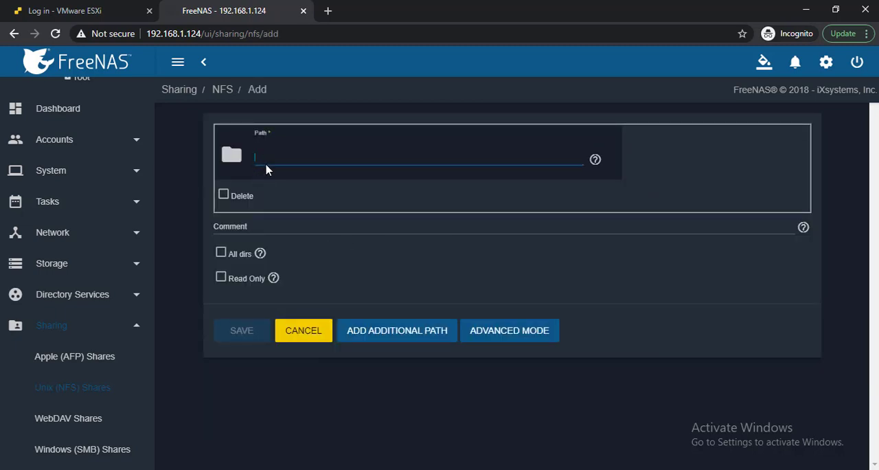
left_click(232, 157)
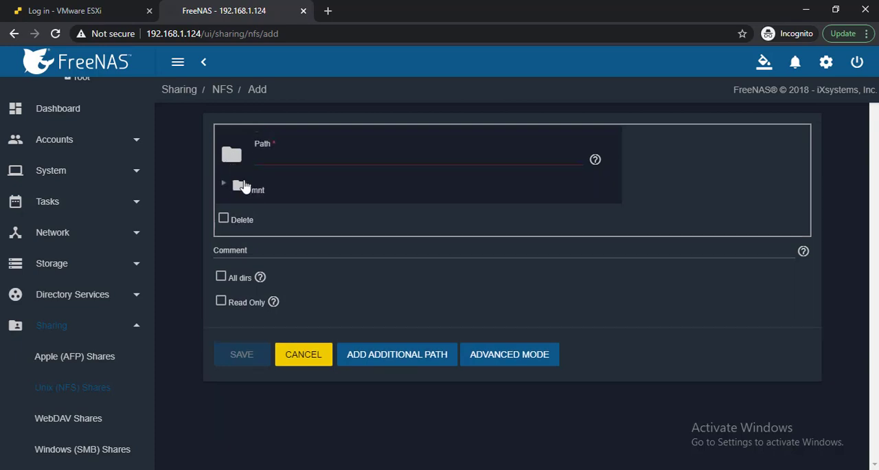
left_click(254, 191)
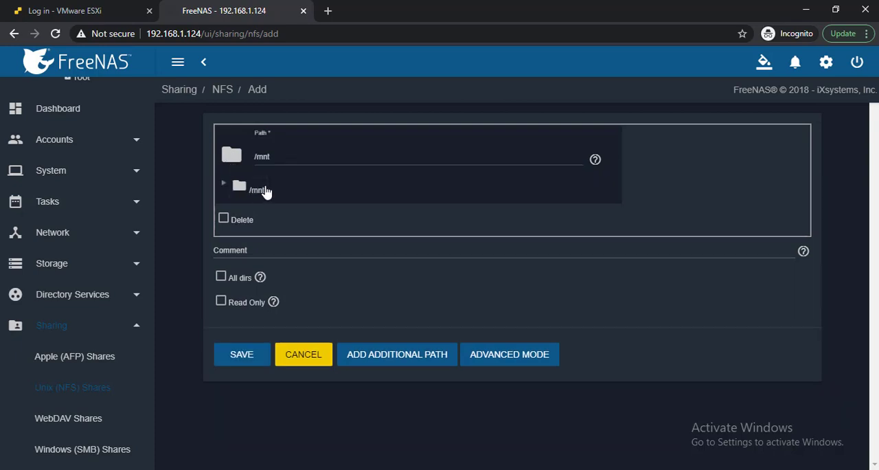
left_click(224, 185)
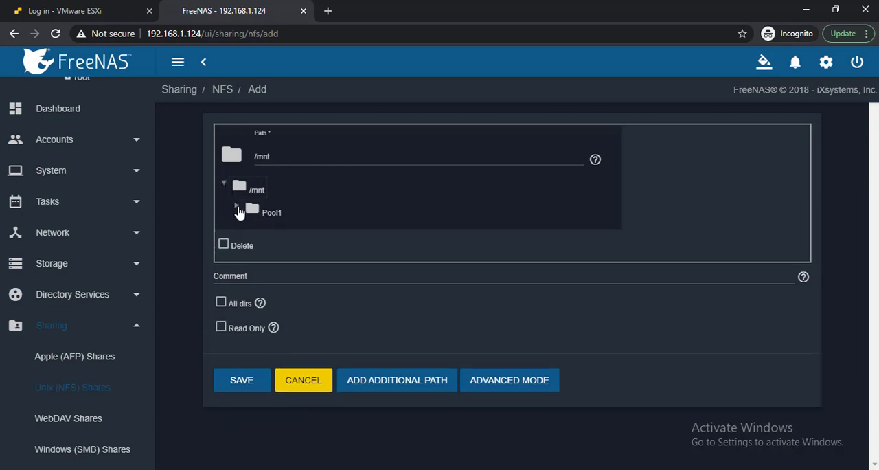
left_click(237, 207)
left_click(265, 235)
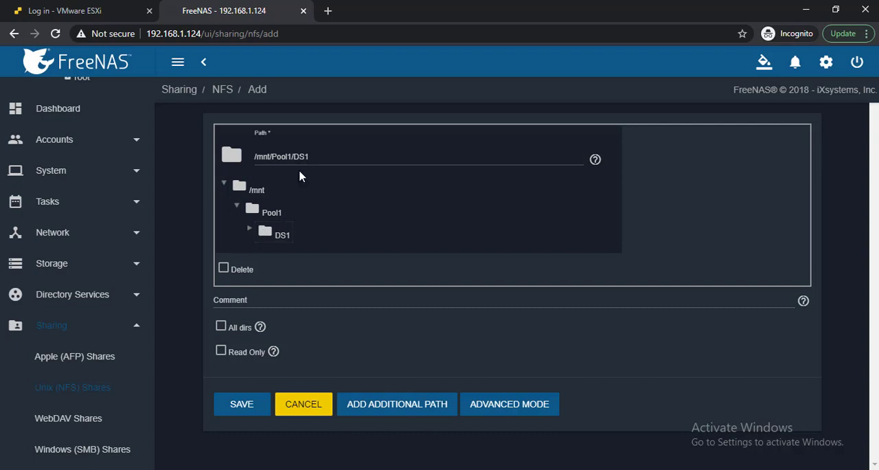
- Turn on All dirs for the NFS share, save it and enable the NFS service
left_click(220, 327)
left_click(242, 405)
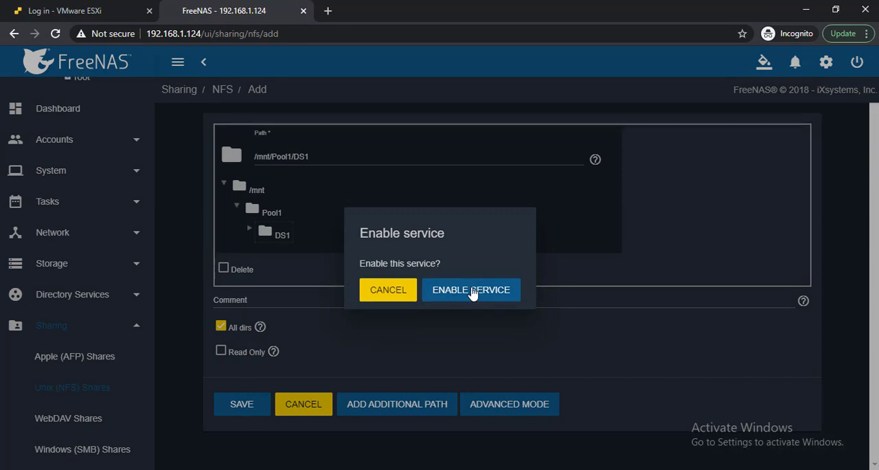
left_click(472, 290)
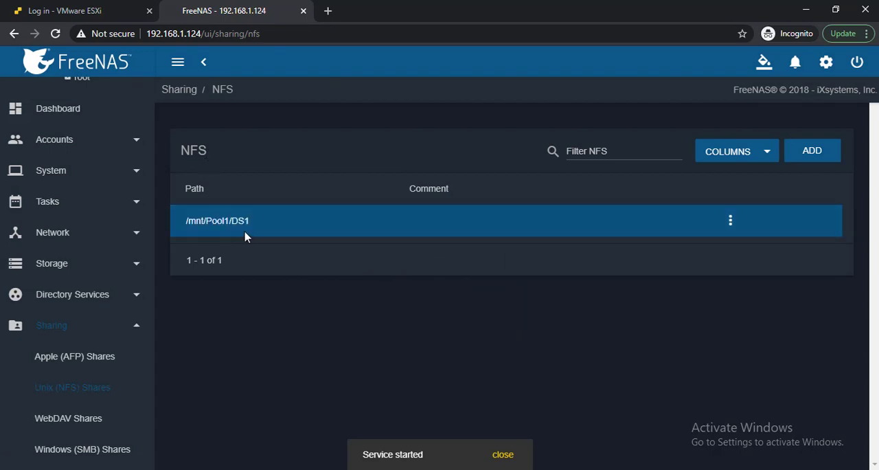
- Switch to the VMware ESXi host client and log in as root with the account password
left_click(90, 11)
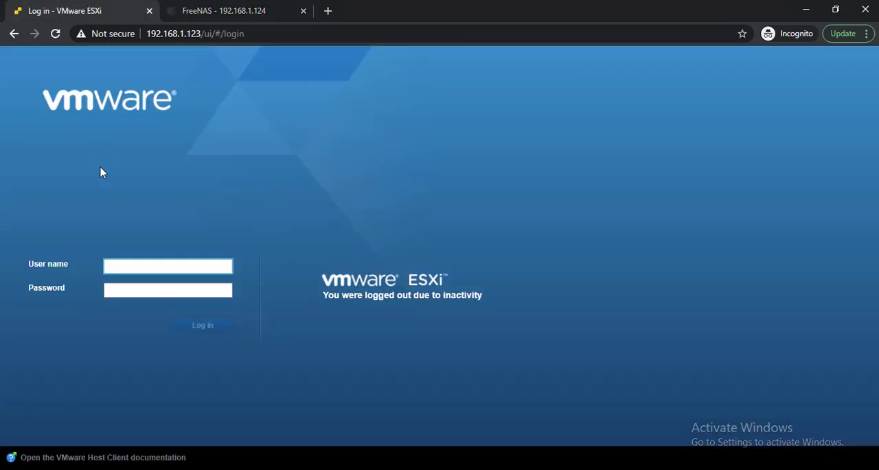
left_click(113, 269)
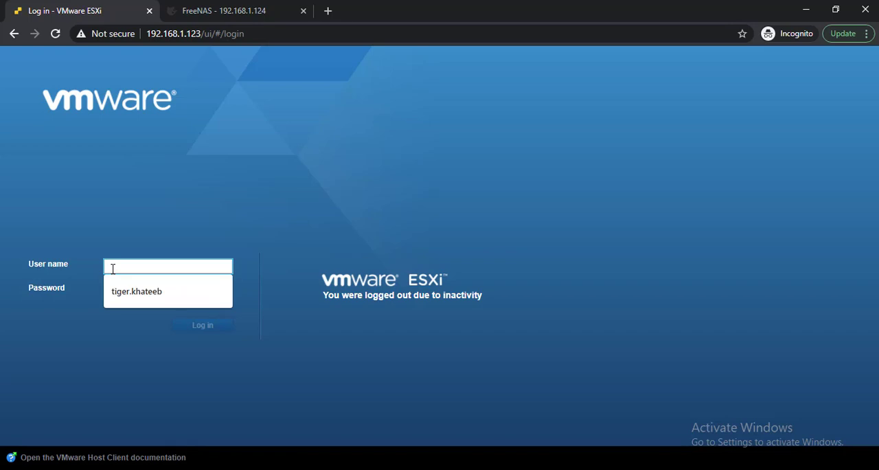
type("t")
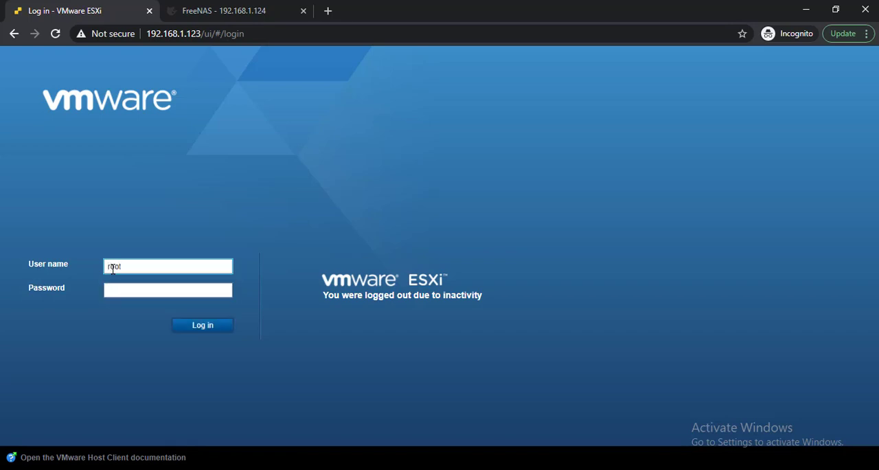
key("Tab")
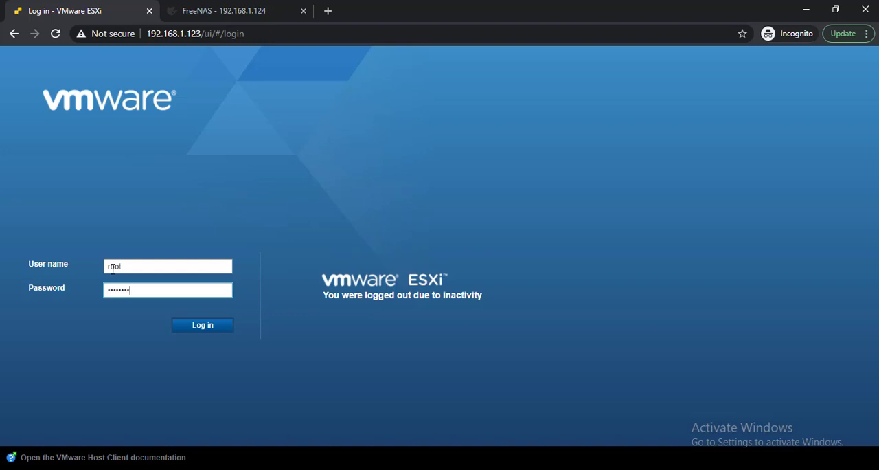
key("Return")
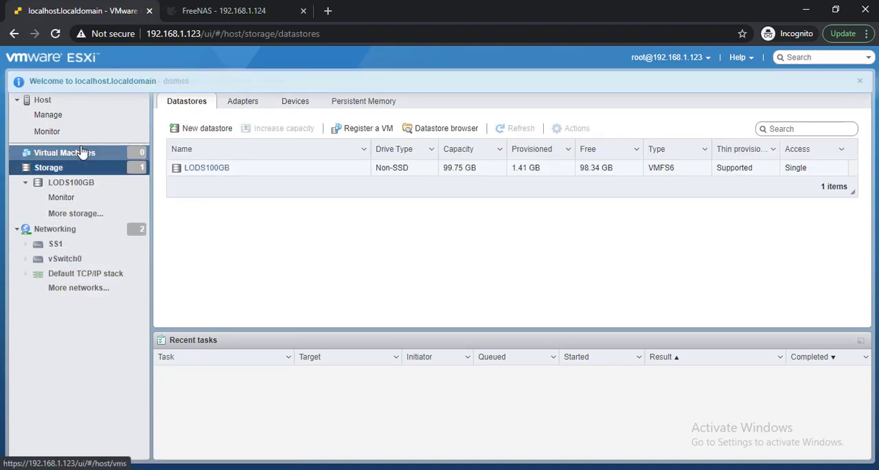
- Start mounting a new NFS datastore named NFSDS100G with 192.168.1.124 as its NFS server
left_click(222, 132)
left_click(320, 230)
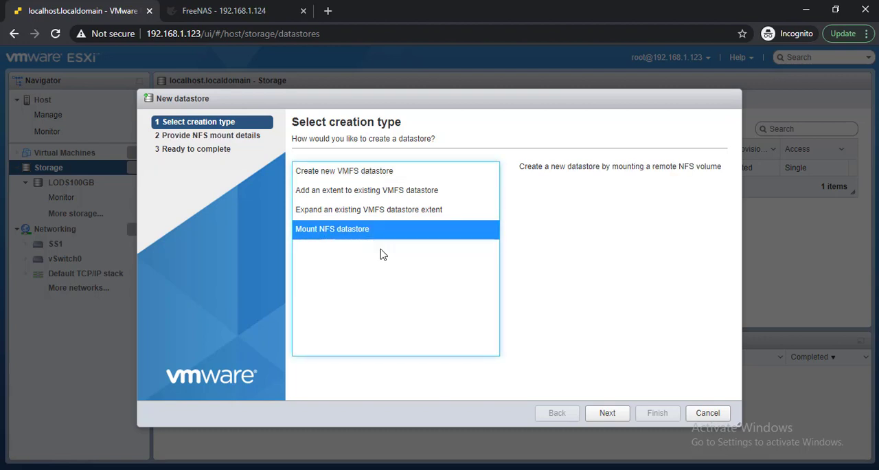
left_click(602, 416)
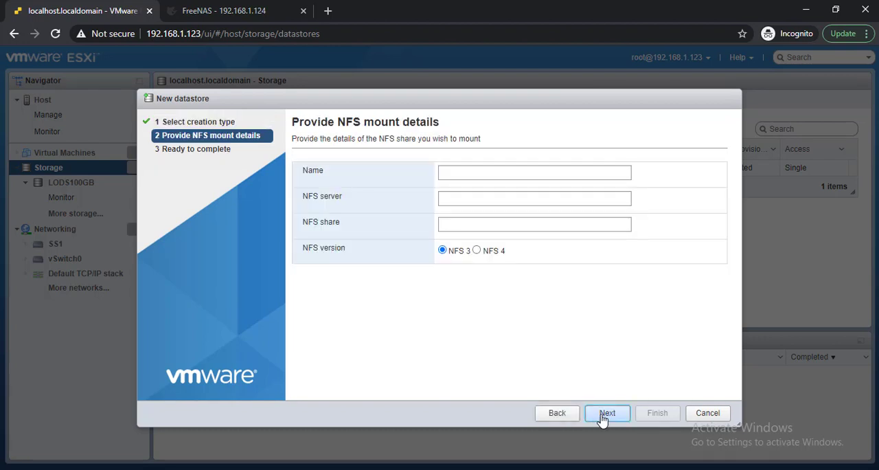
left_click(451, 171)
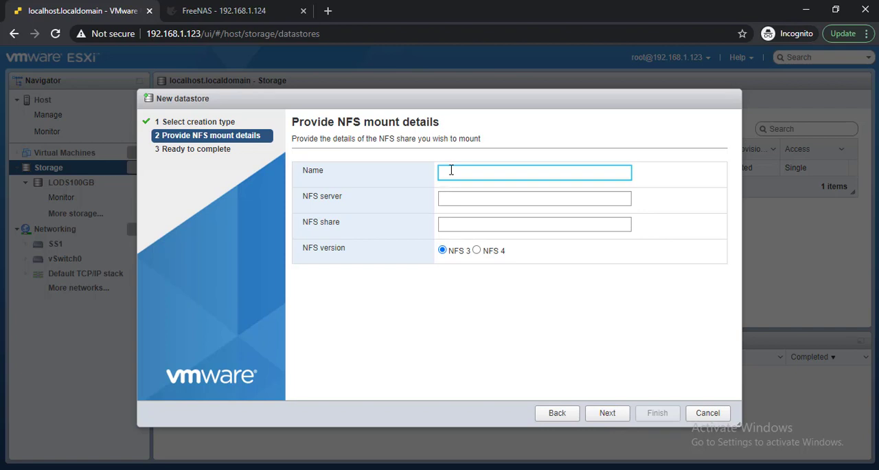
type("NFSDS100G")
left_click(455, 196)
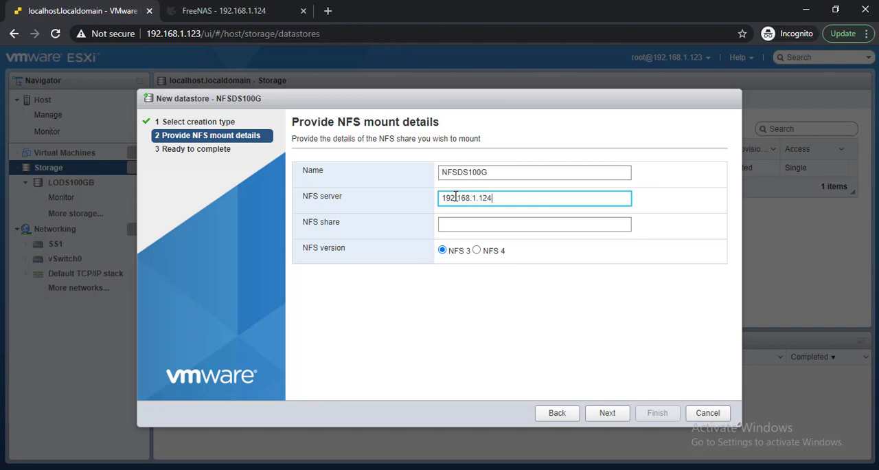
key("Tab")
- Copy the share path /mnt/Pool1/DS1 from FreeNAS into the datastore's NFS share and select NFS 4 as its version
left_click(226, 9)
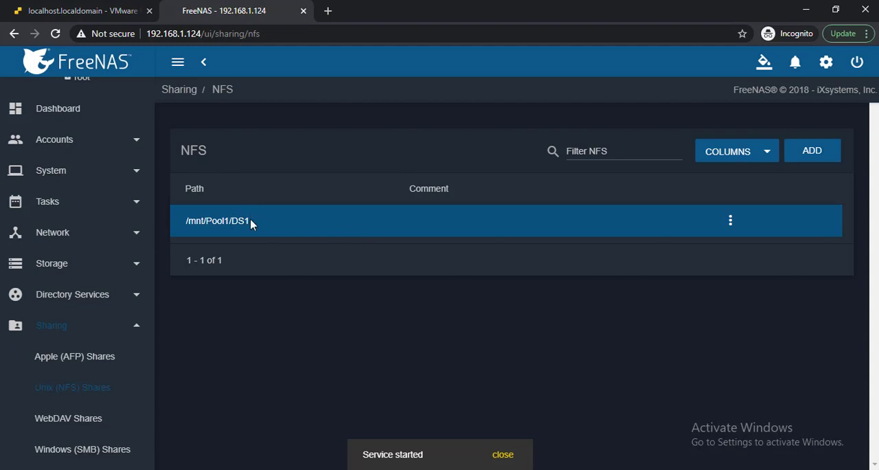
left_click_drag(250, 221, 188, 217)
key("ctrl+c")
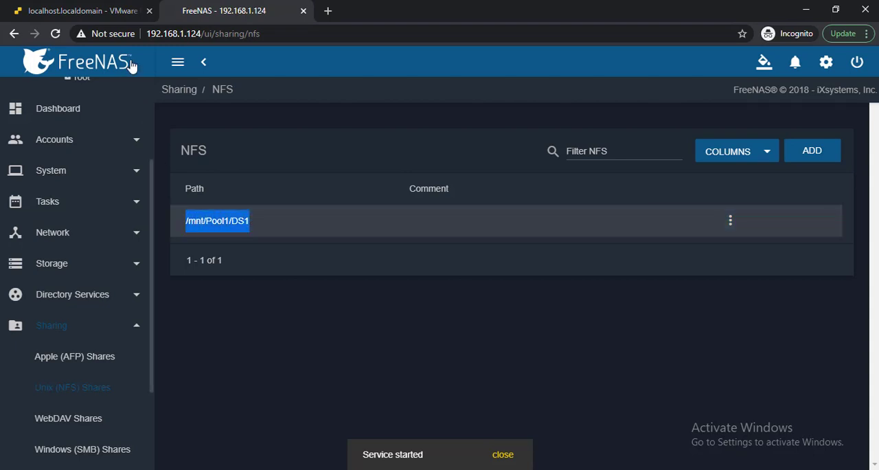
left_click(83, 11)
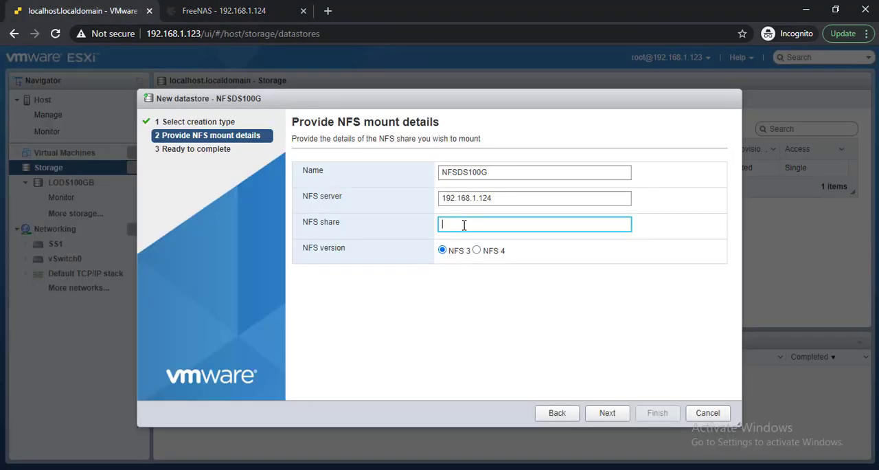
key("ctrl+v")
left_click(476, 250)
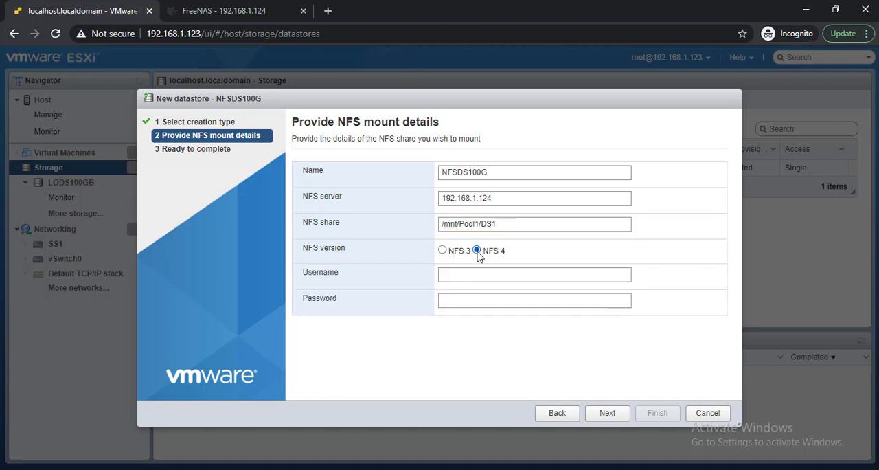
- Switch the NFSDS100G datastore to NFS 3 and complete the new datastore wizard to mount the share
left_click(442, 250)
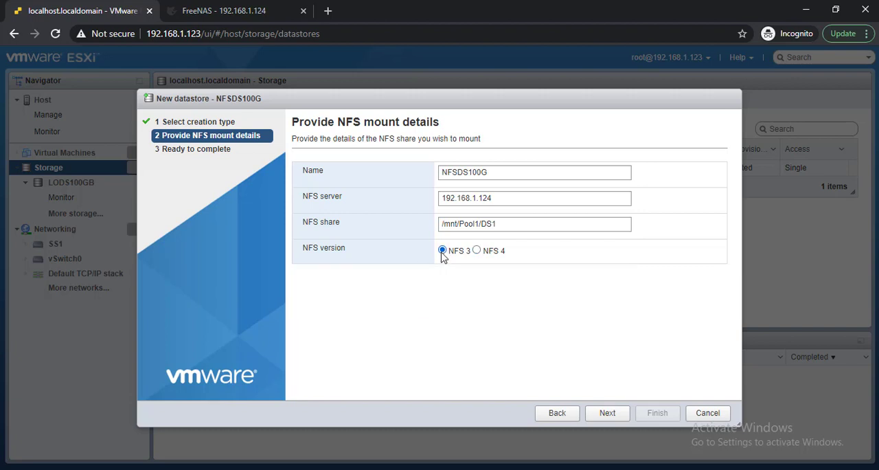
left_click(620, 419)
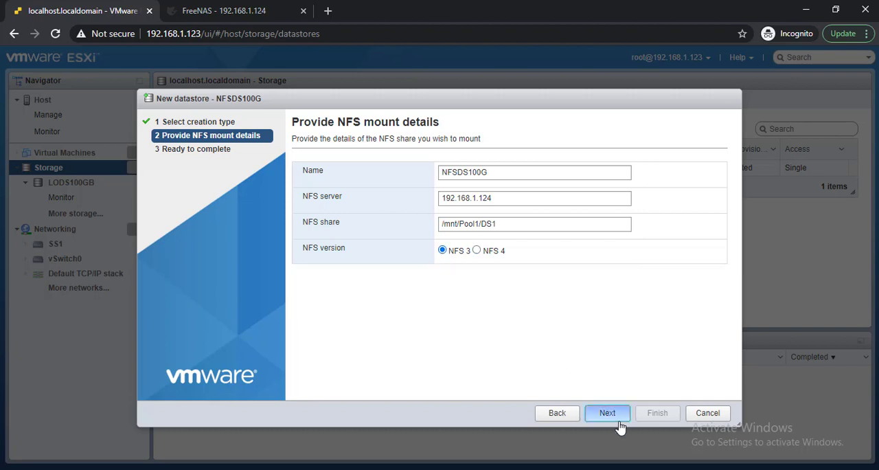
left_click(656, 413)
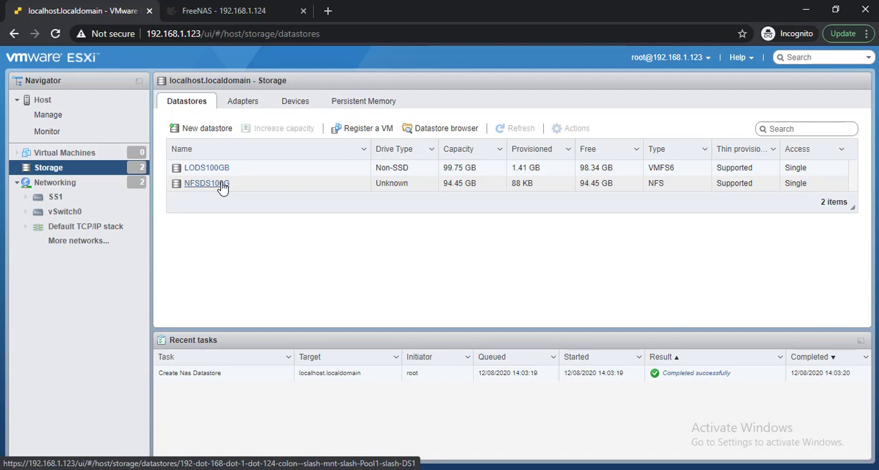
- Check the shared path in FreeNAS, return to ESXi and browse the contents of the NFSDS100G datastore
left_click(231, 10)
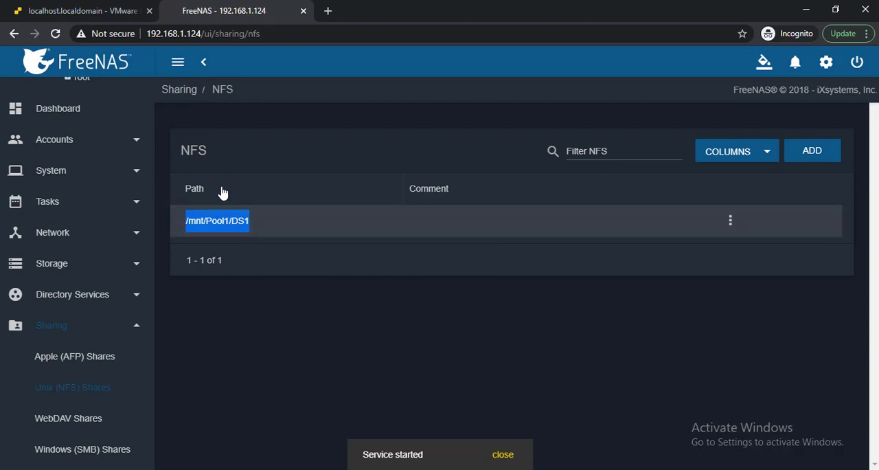
left_click(103, 8)
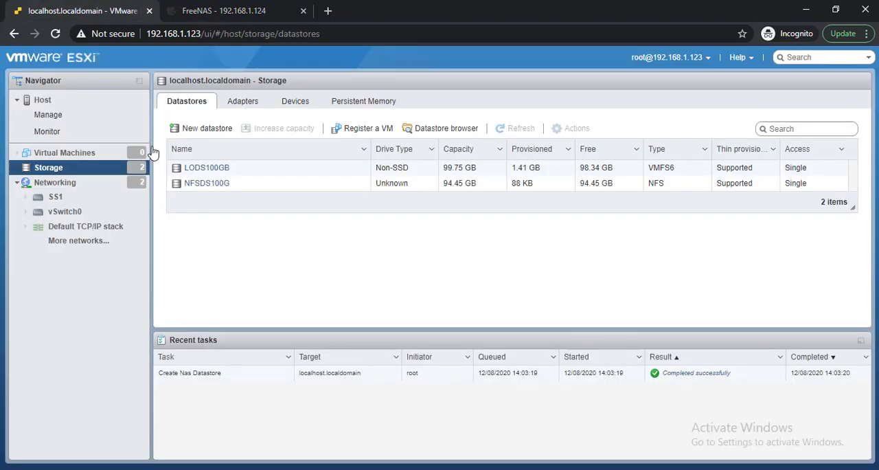
left_click(206, 183)
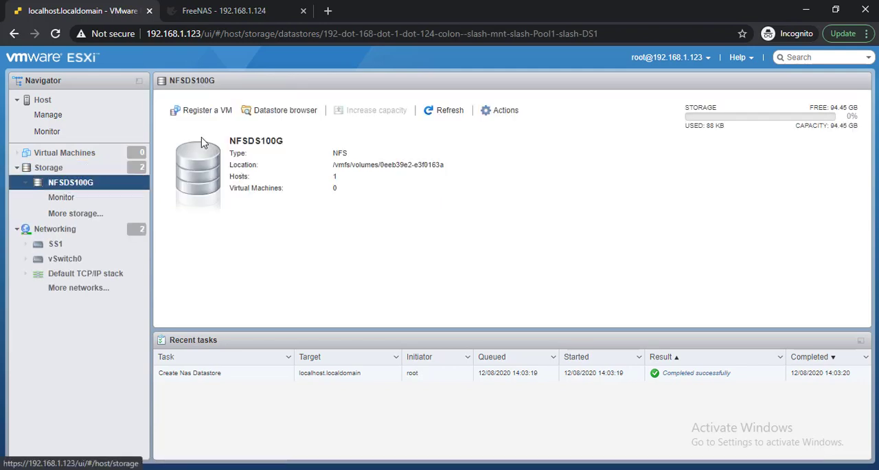
left_click(279, 113)
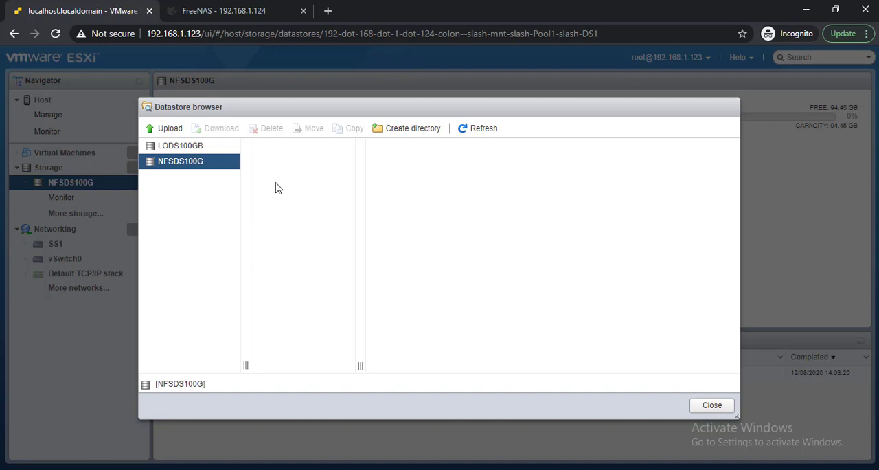
left_click(707, 409)
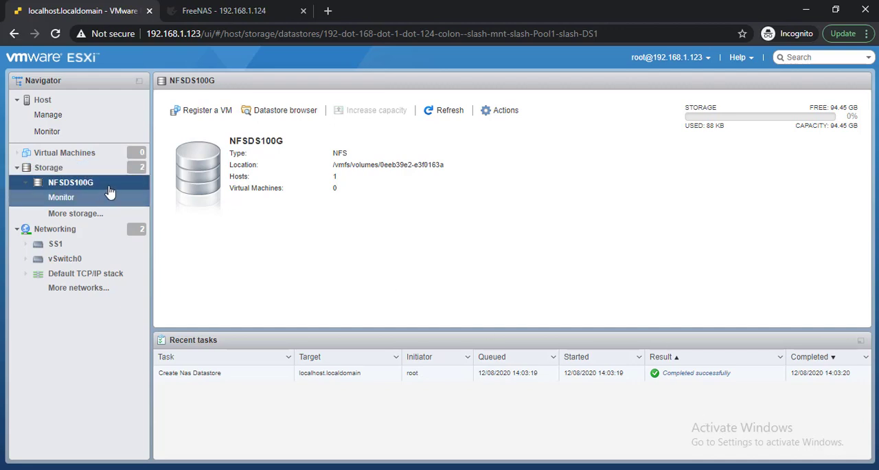
- Examine the type of the NFSDS100G datastore in its details, and open the LODS100GB datastore from the storage list
left_click(68, 169)
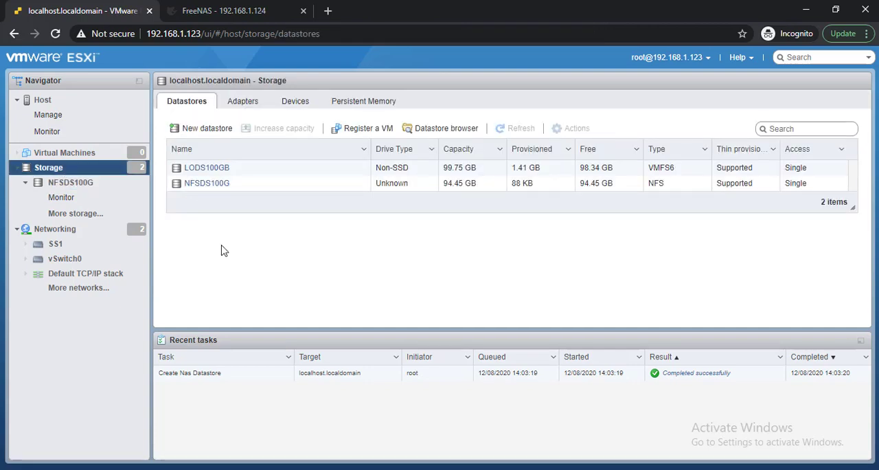
left_click(206, 185)
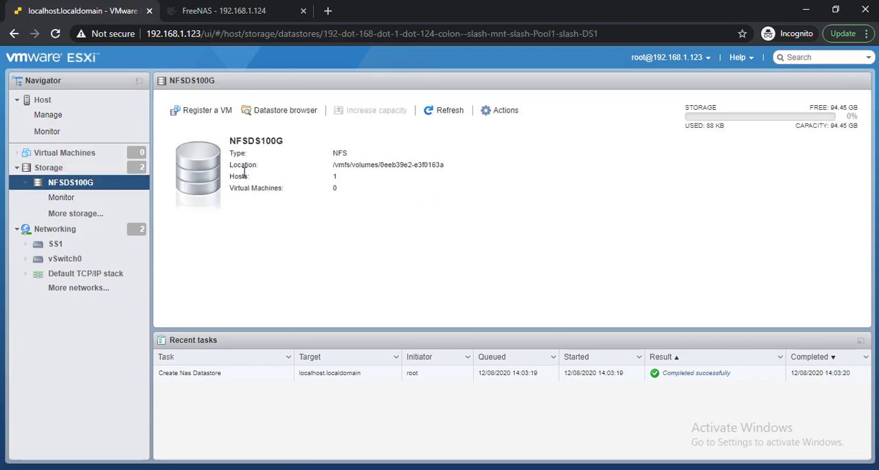
left_click_drag(250, 154, 351, 155)
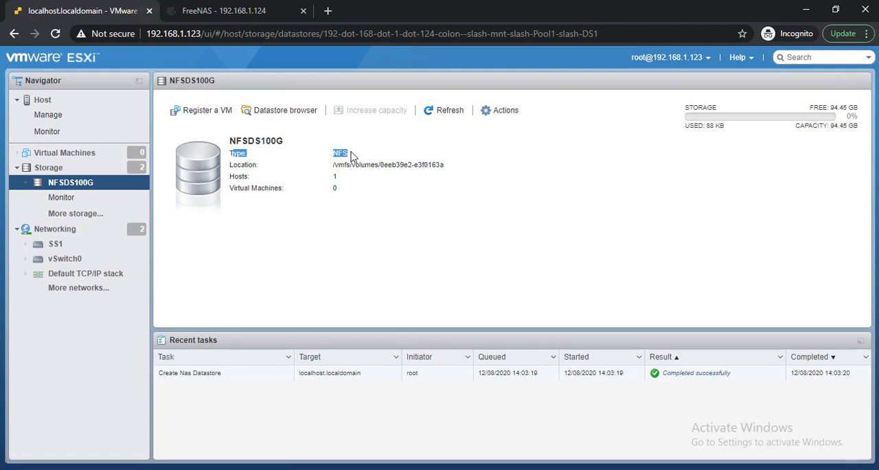
double_click(341, 154)
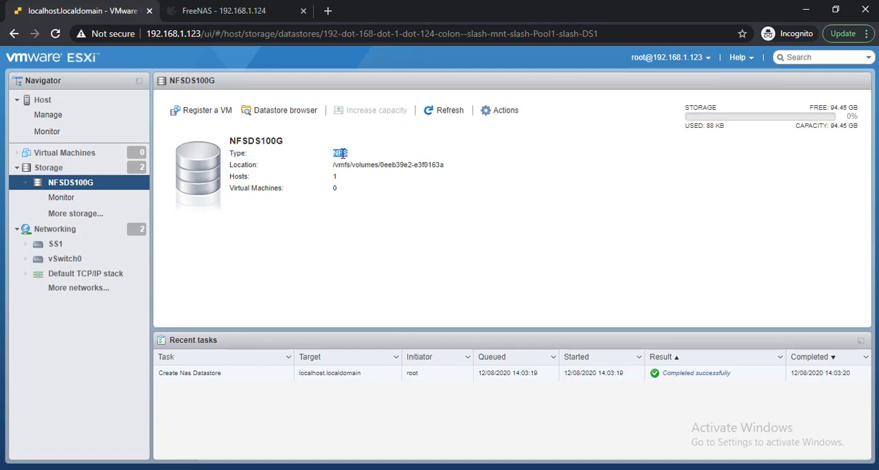
left_click(67, 169)
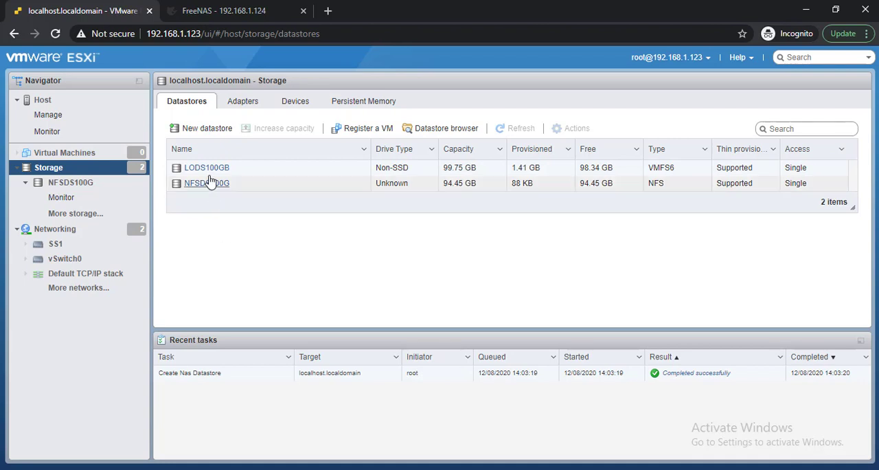
left_click(206, 169)
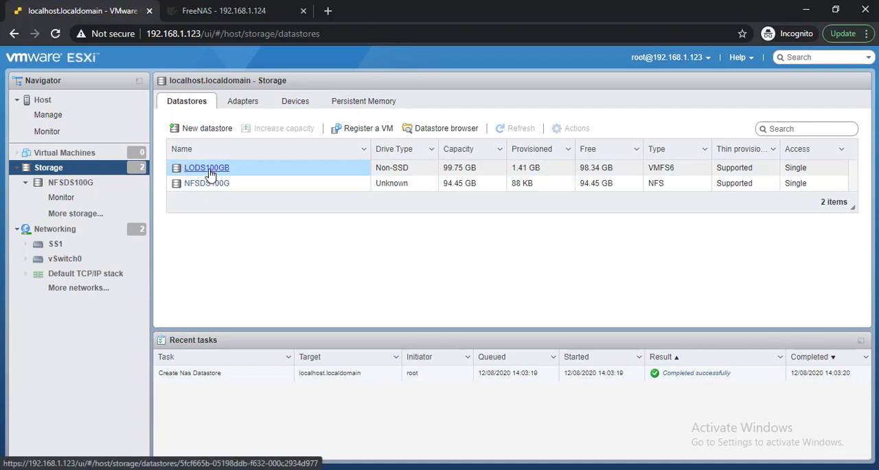